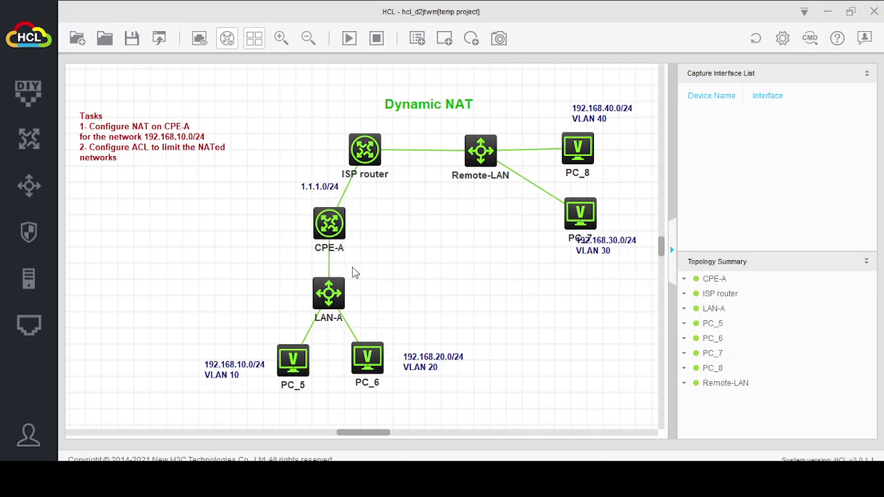
# Check the router info cards and move the 192.168.30.0/24 VLAN 30 label beneath PC_7.
pyautogui.moveTo(332, 228)
pyautogui.moveTo(378, 169)
pyautogui.moveTo(603, 251); pyautogui.dragTo(597, 262)
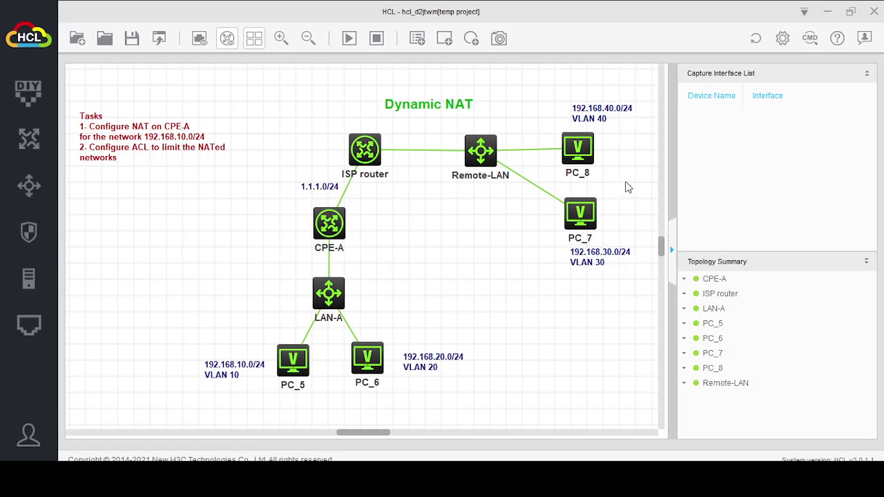
pyautogui.moveTo(579, 240)
pyautogui.moveTo(330, 248)
pyautogui.moveTo(329, 114); pyautogui.dragTo(642, 198)
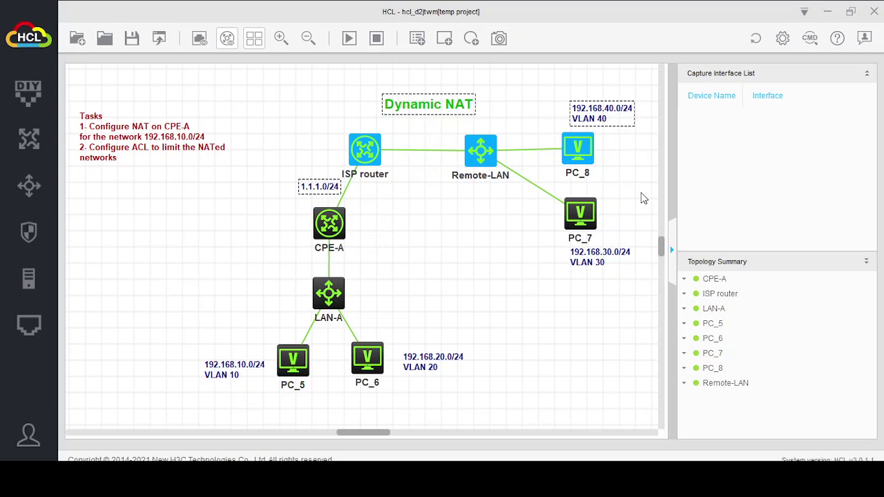
pyautogui.click(533, 305)
pyautogui.moveTo(315, 112); pyautogui.dragTo(367, 228)
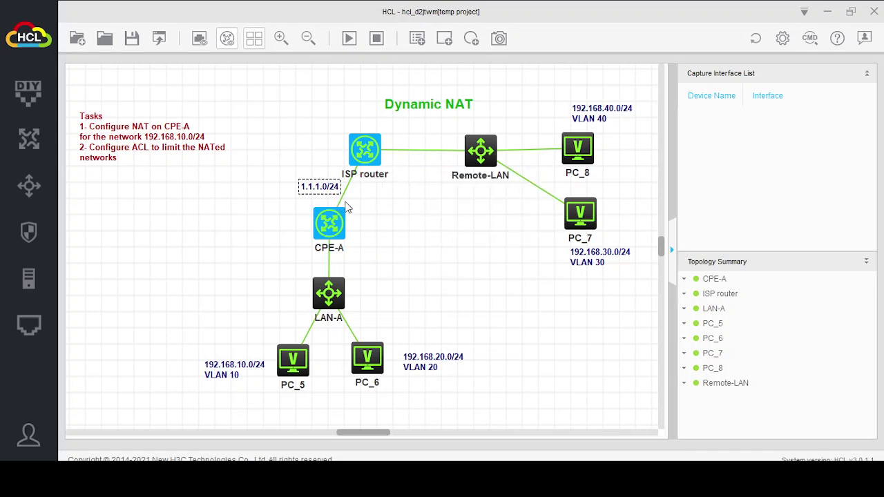
pyautogui.click(422, 281)
pyautogui.moveTo(467, 272); pyautogui.dragTo(152, 430)
pyautogui.click(573, 365)
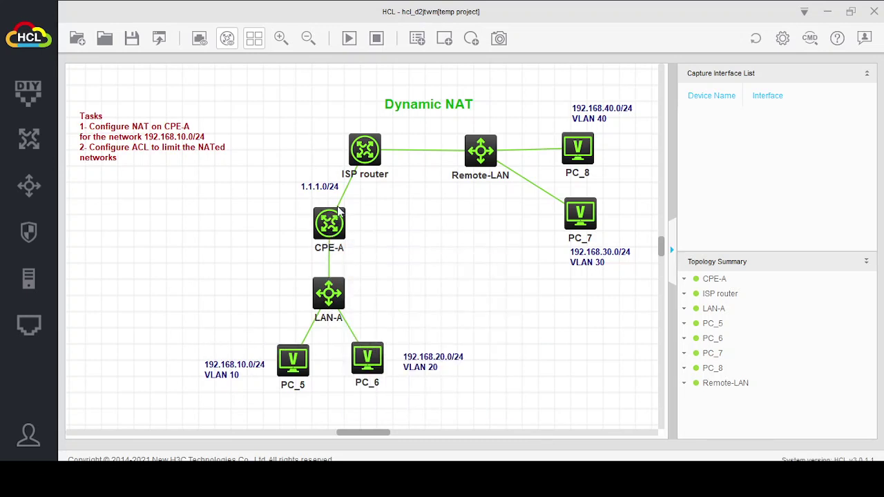
pyautogui.moveTo(370, 151)
pyautogui.click(332, 304)
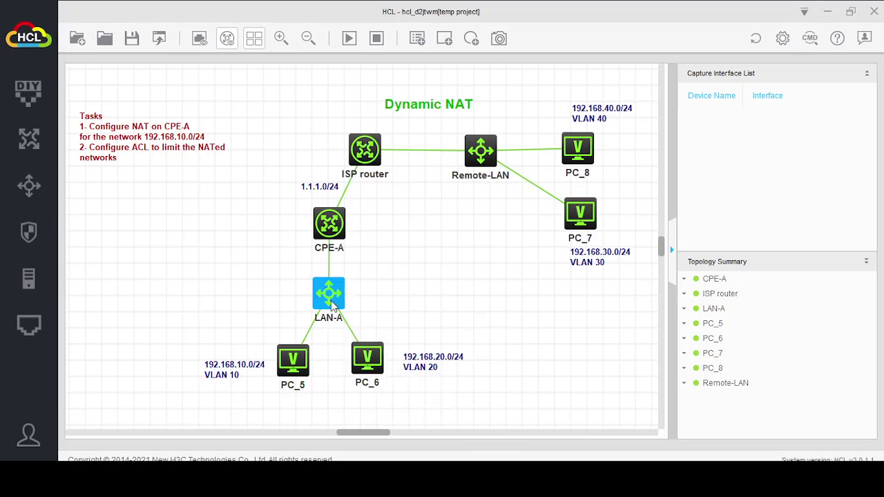
# Open the LAN-A switch console, stop auto-configuration, and enter system-view.
pyautogui.doubleClick(329, 299)
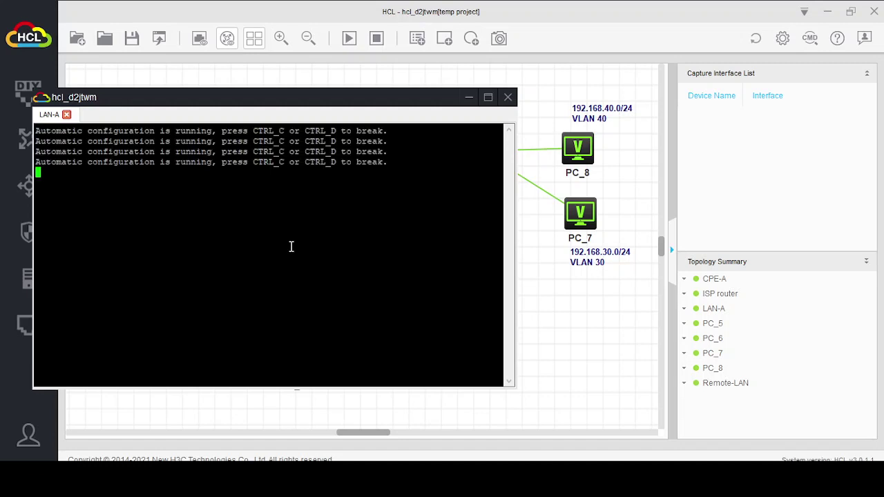
pyautogui.hotkey('ctrl', 'd')
pyautogui.press('Return')
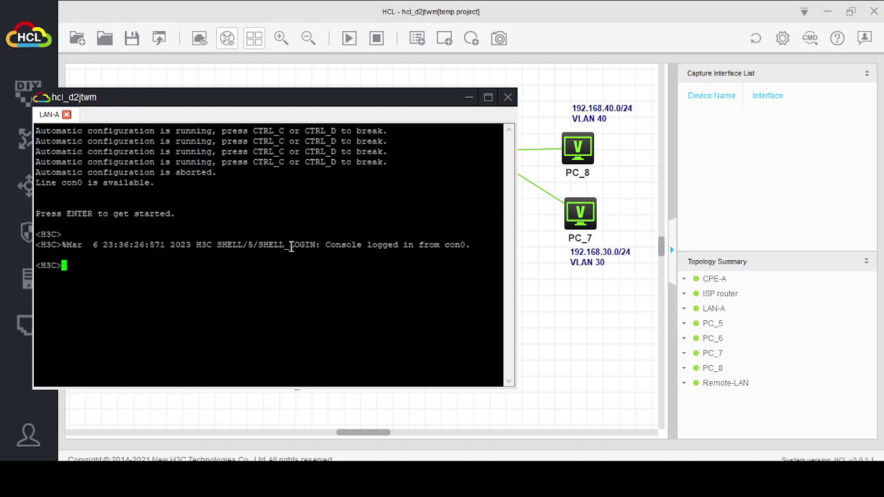
pyautogui.write('sy')
pyautogui.press('Tab')
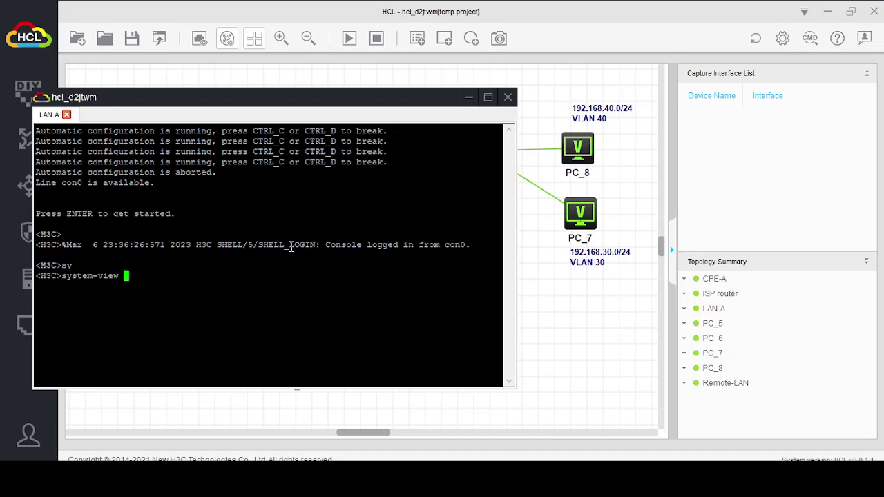
pyautogui.press('Return')
pyautogui.press('Return')
pyautogui.press('Return')
# Create VLAN 10 and VLAN 20 on LAN-A.
pyautogui.write('vln')
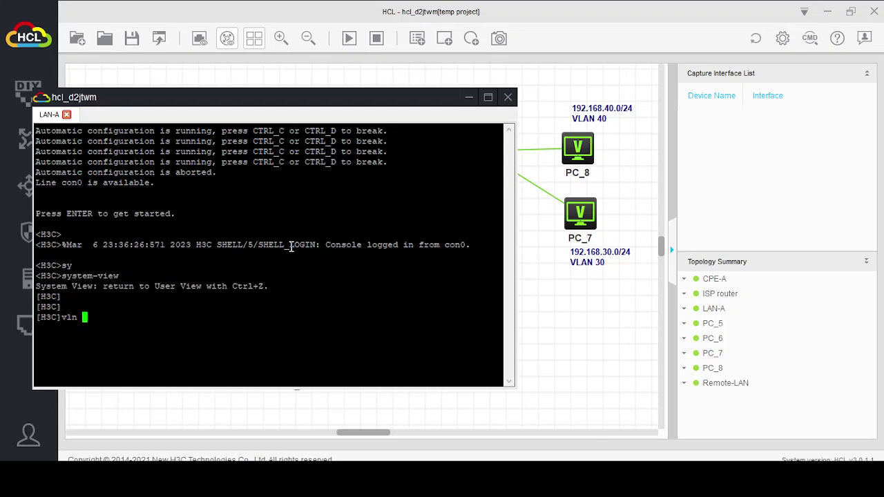
pyautogui.press('BackSpace')
pyautogui.press('BackSpace')
pyautogui.press('BackSpace')
pyautogui.write('lan 10')
pyautogui.press('Return')
pyautogui.write('vlan ')
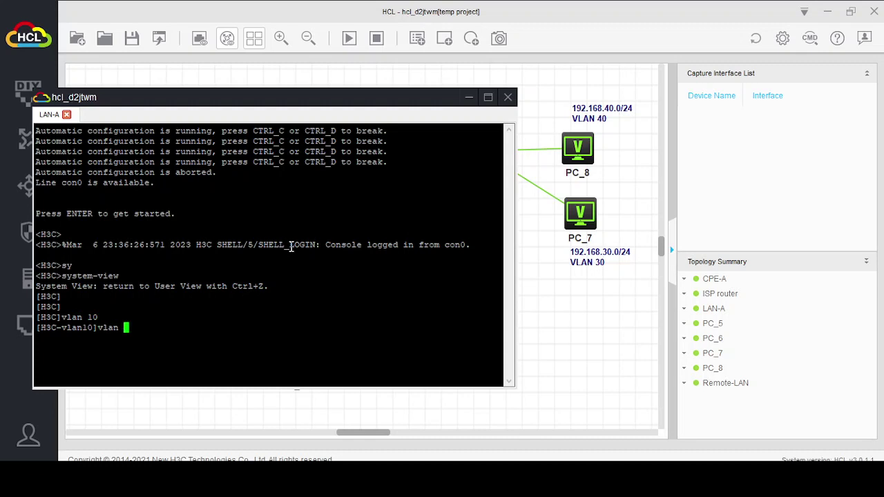
pyautogui.write('20')
pyautogui.press('Return')
pyautogui.press('Return')
pyautogui.press('Return')
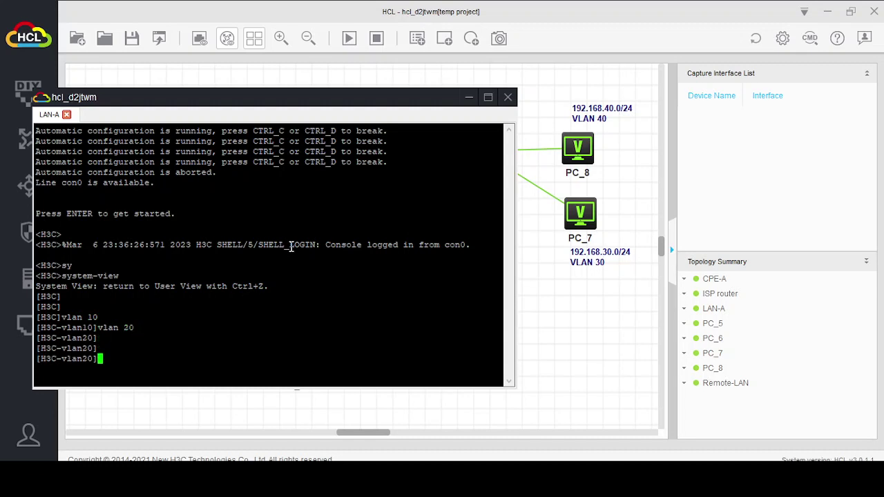
pyautogui.write('quit')
pyautogui.press('Return')
# Enter the interface GigabitEthernet 1/0/1 configuration view.
pyautogui.write('inter')
pyautogui.press('Tab')
pyautogui.write('gi')
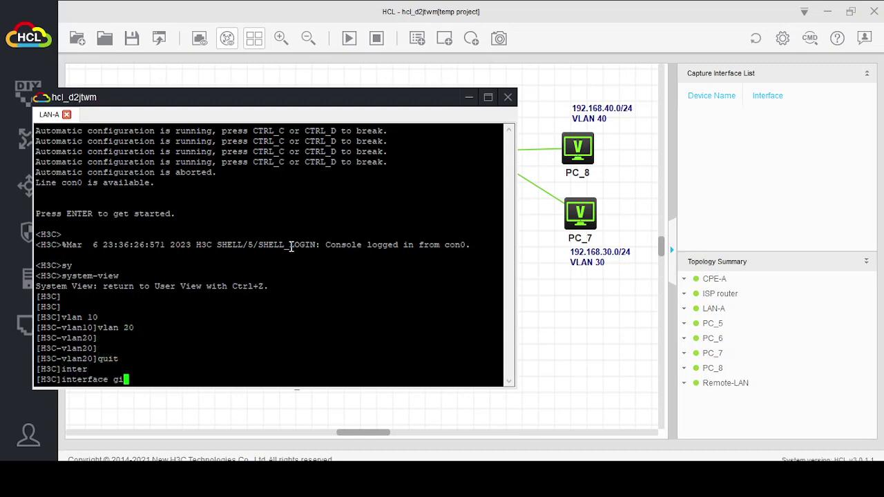
pyautogui.press('Tab')
pyautogui.write('1/0/1')
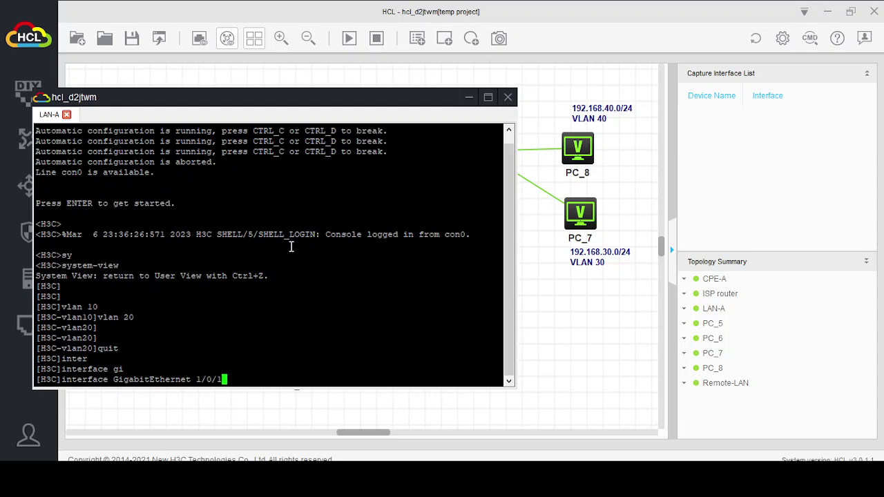
pyautogui.moveTo(225, 103); pyautogui.dragTo(559, 79)
pyautogui.press('Return')
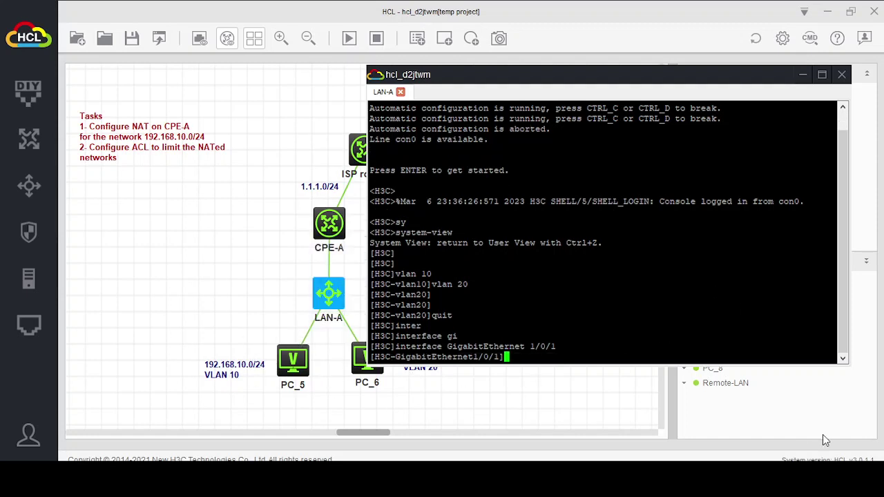
# Make GigabitEthernet1/0/1 an access port in VLAN 10.
pyautogui.write('por')
pyautogui.press('Tab')
pyautogui.write('li')
pyautogui.press('Tab')
pyautogui.write('nk-t')
pyautogui.press('Tab')
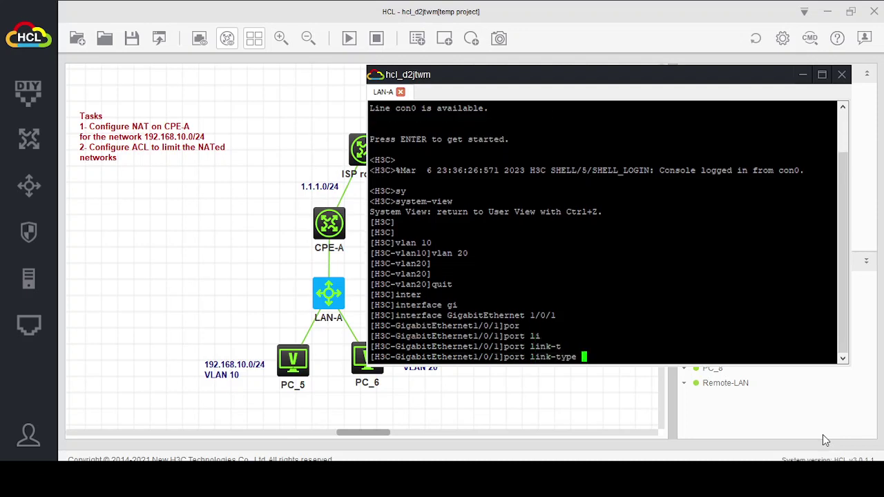
pyautogui.write('ac')
pyautogui.press('Tab')
pyautogui.press('Return')
pyautogui.write('por')
pyautogui.press('Tab')
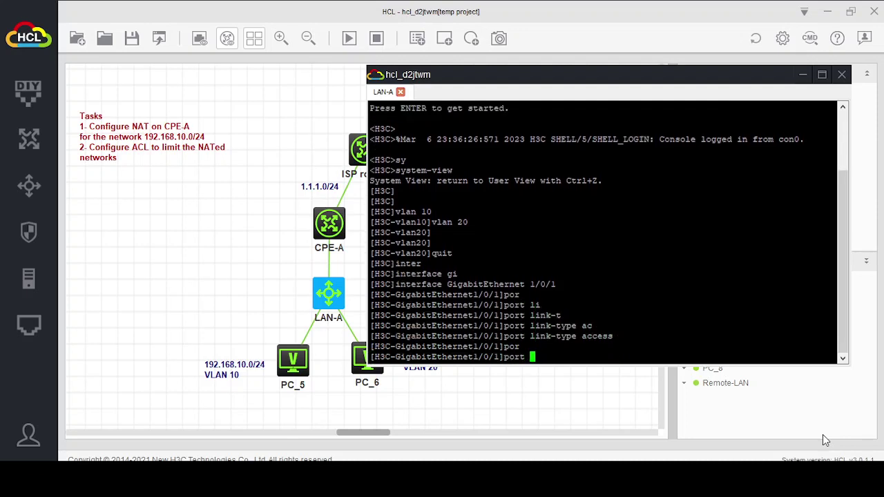
pyautogui.write('ac')
pyautogui.press('Tab')
pyautogui.write('v')
pyautogui.press('Tab')
pyautogui.write('10')
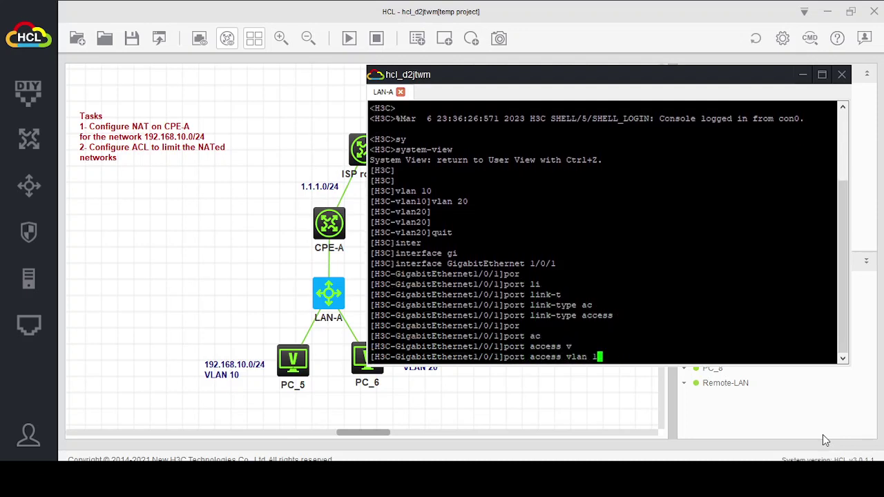
pyautogui.press('Return')
pyautogui.press('Return')
# Leave 1/0/1 and enter the interface GigabitEthernet 1/0/2 view.
pyautogui.write('quit')
pyautogui.press('Return')
pyautogui.write('inter')
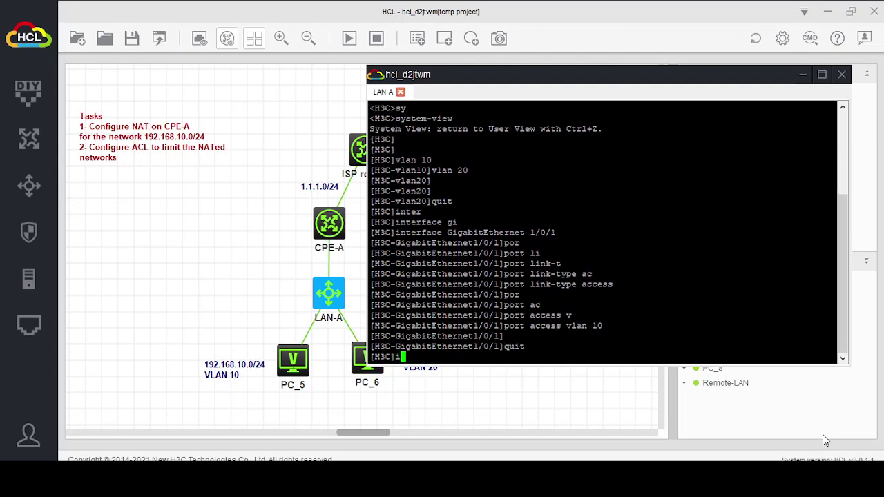
pyautogui.press('Tab')
pyautogui.press('Tab')
pyautogui.write('igab')
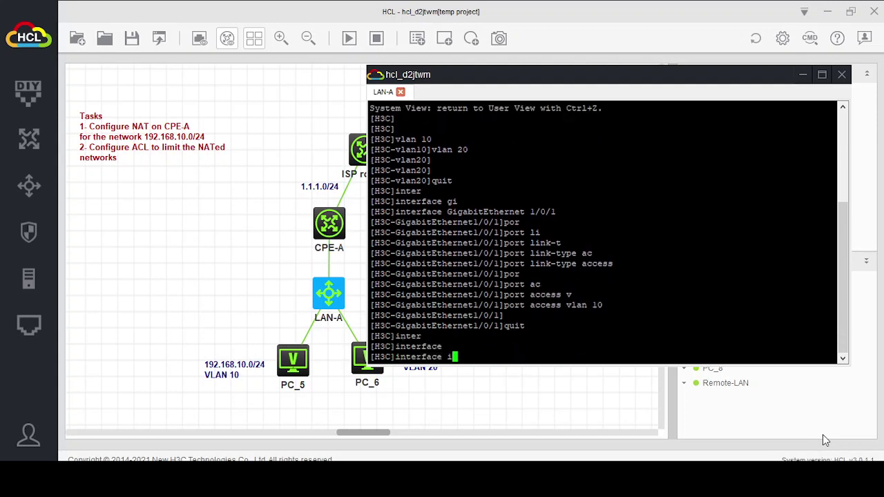
pyautogui.write('i')
pyautogui.press('Tab')
pyautogui.write('1/0/2')
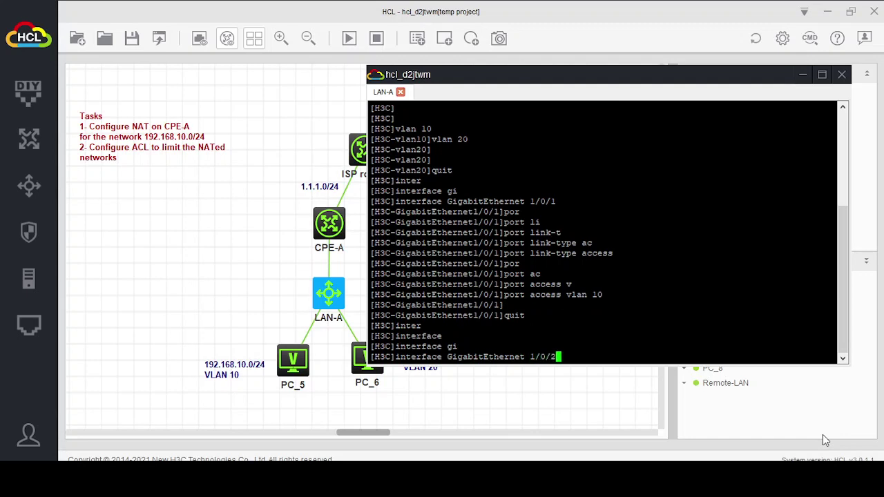
pyautogui.press('Return')
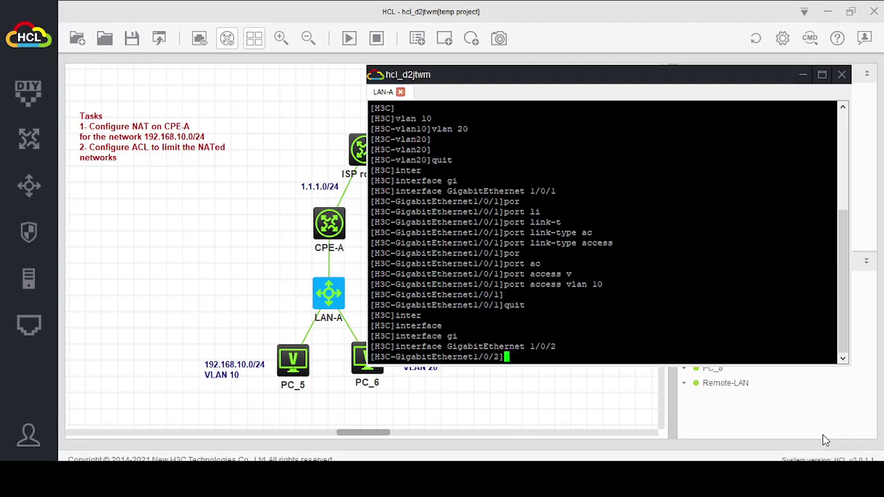
# Make GigabitEthernet1/0/2 an access port in VLAN 20.
pyautogui.write('por')
pyautogui.press('Tab')
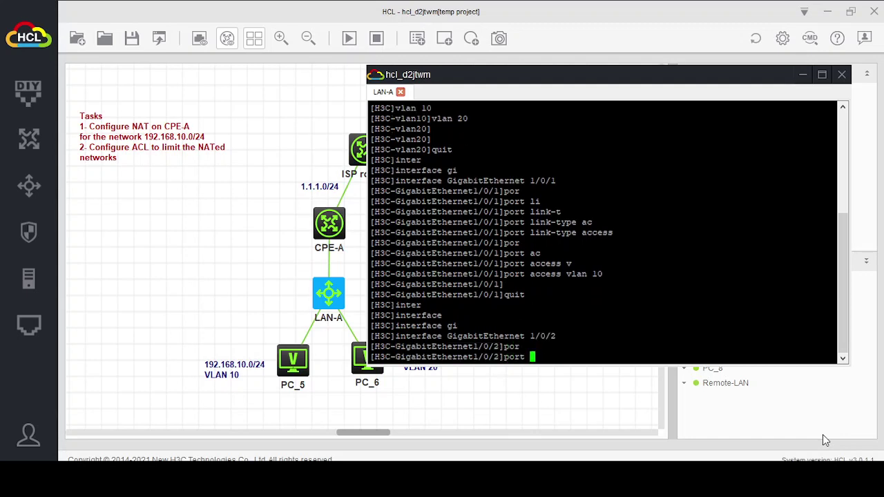
pyautogui.write('lit')
pyautogui.press('Tab')
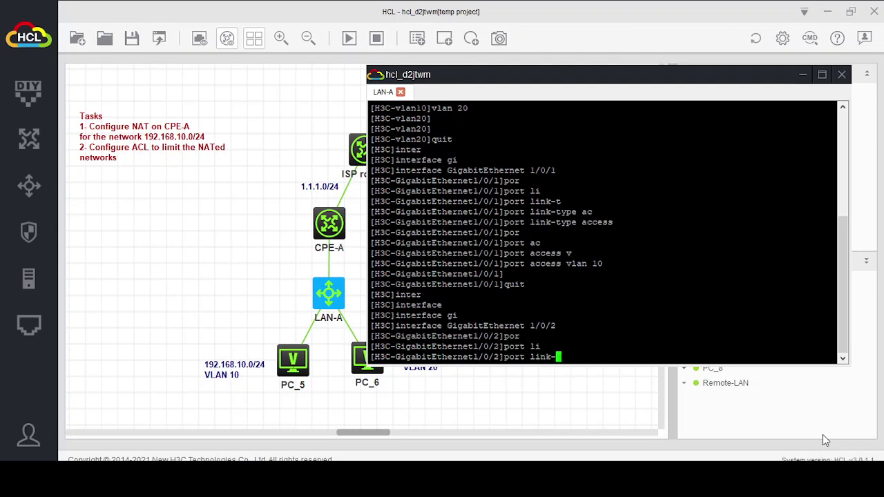
pyautogui.write('t')
pyautogui.press('Tab')
pyautogui.write('a')
pyautogui.write('por')
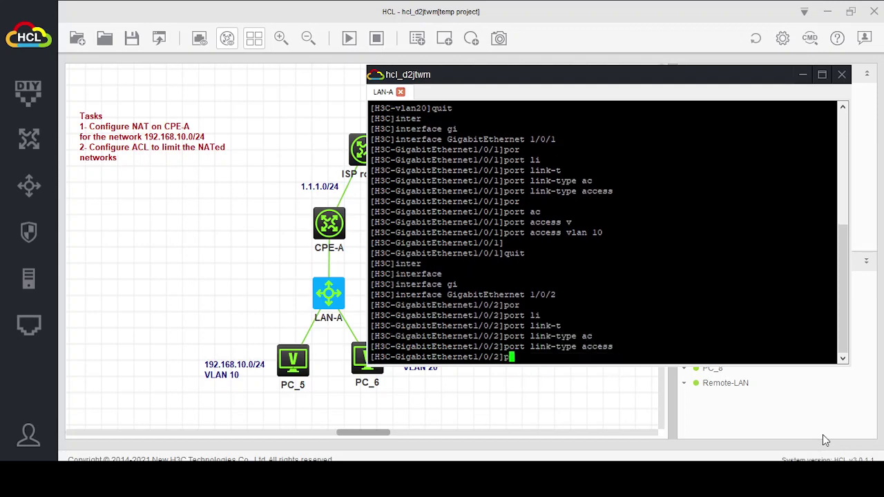
pyautogui.press('Tab')
pyautogui.write('ac')
pyautogui.press('Tab')
pyautogui.write('v')
pyautogui.press('Tab')
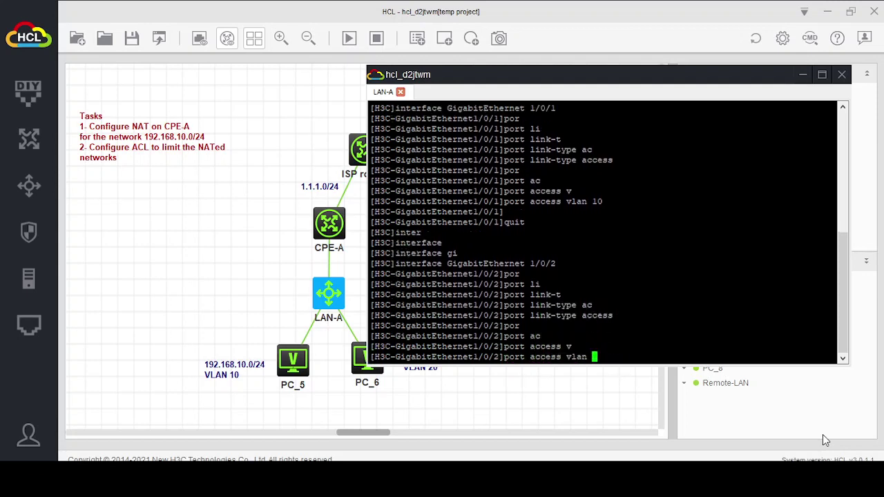
pyautogui.write('20')
pyautogui.press('Return')
pyautogui.press('Return')
pyautogui.press('Return')
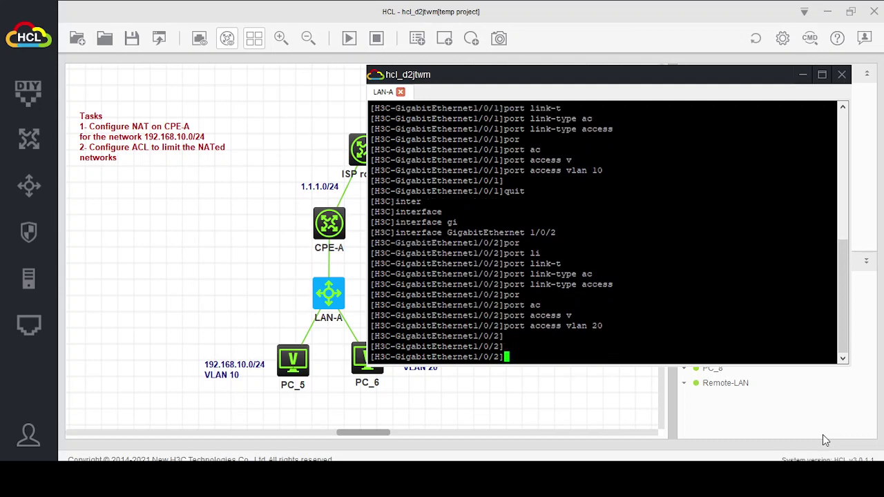
# Leave 1/0/2 and enter the interface GigabitEthernet 1/0/48 view.
pyautogui.write('quit')
pyautogui.press('Return')
pyautogui.write('inter')
pyautogui.press('Tab')
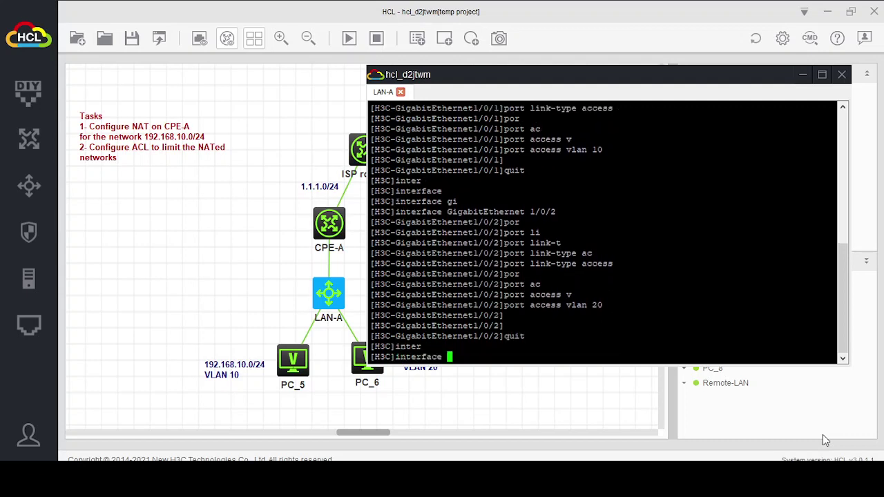
pyautogui.write('gi')
pyautogui.press('Tab')
pyautogui.write('1')
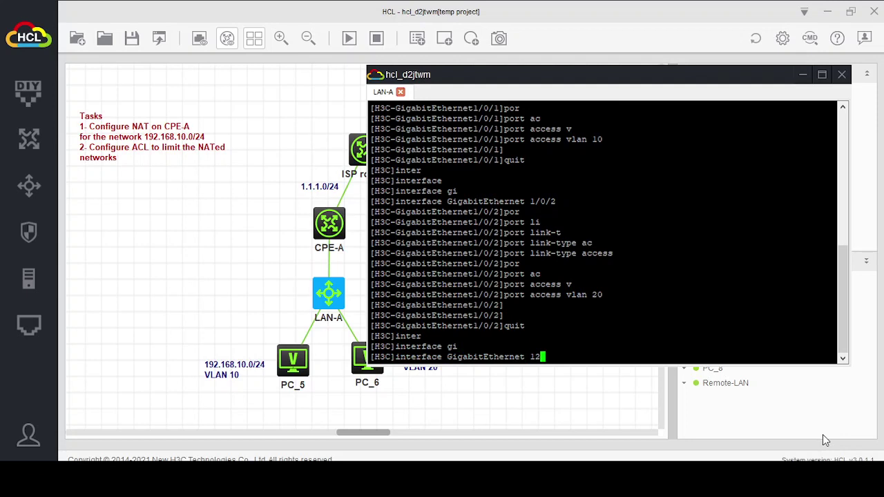
pyautogui.press('BackSpace')
pyautogui.write('1/0/48')
pyautogui.press('Return')
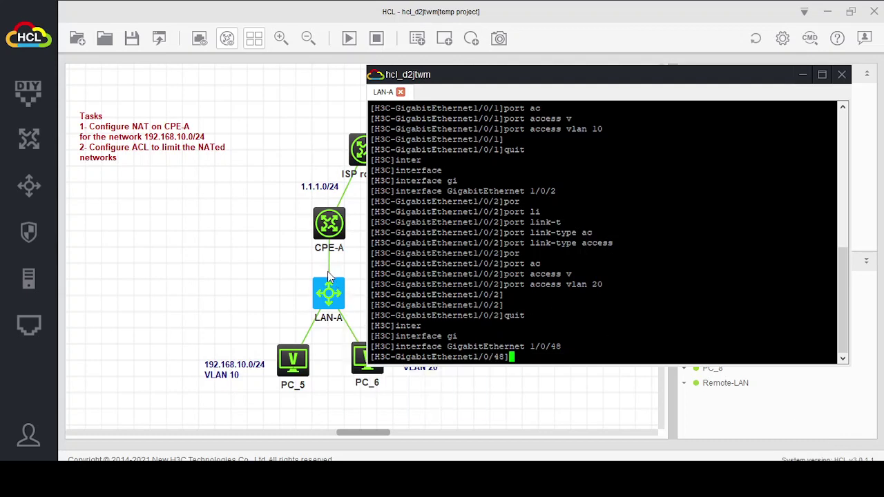
# Bring back the LAN-A console and set GigabitEthernet1/0/48 link-type to trunk.
pyautogui.moveTo(335, 288)
pyautogui.click(253, 281)
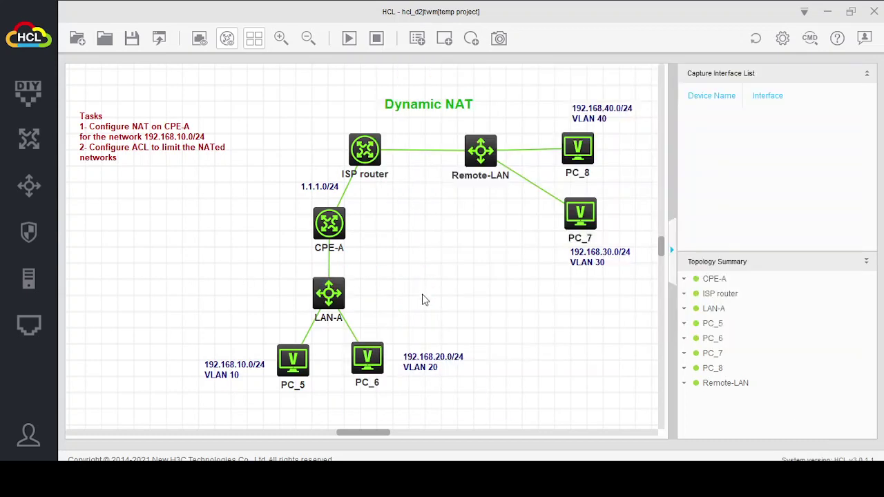
pyautogui.doubleClick(338, 292)
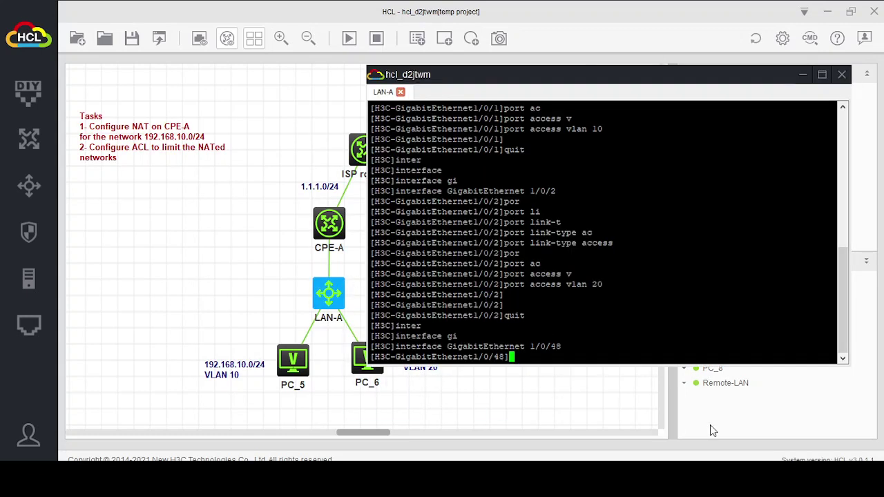
pyautogui.write('por')
pyautogui.press('Tab')
pyautogui.write('li')
pyautogui.press('Tab')
pyautogui.write('t')
pyautogui.press('Tab')
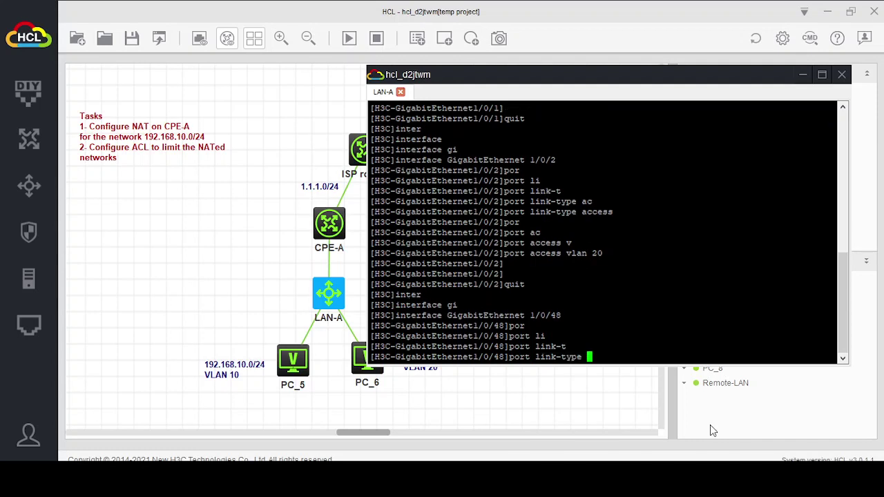
pyautogui.write('tr')
pyautogui.press('Tab')
pyautogui.press('Return')
# Permit VLANs 10 and 20 on the 1/0/48 trunk and leave the interface.
pyautogui.write('por')
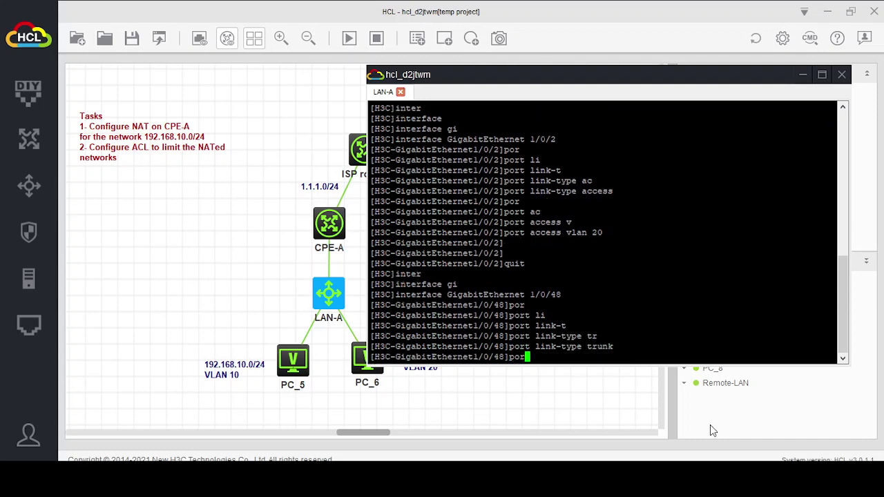
pyautogui.press('Tab')
pyautogui.write('tr')
pyautogui.press('Tab')
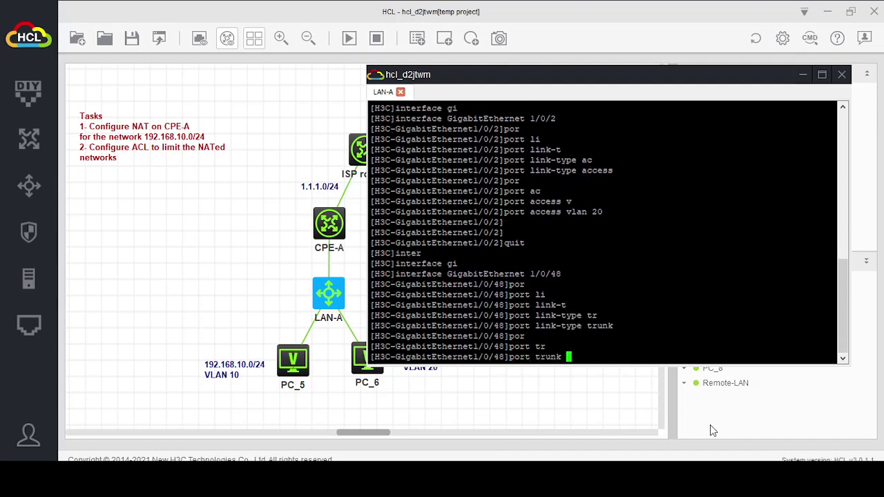
pyautogui.write('per')
pyautogui.press('Tab')
pyautogui.write('v')
pyautogui.press('Tab')
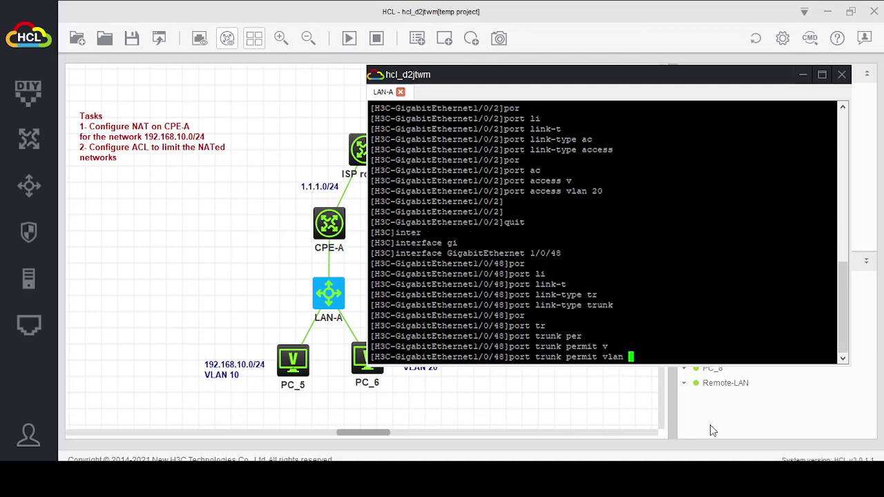
pyautogui.write('10 20')
pyautogui.press('Return')
pyautogui.press('Return')
pyautogui.press('Return')
pyautogui.press('Return')
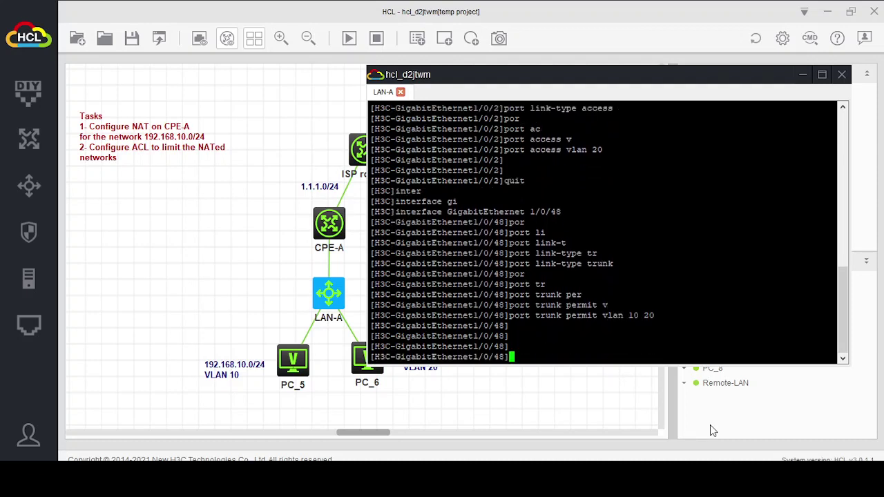
pyautogui.write('quit')
pyautogui.press('Return')
pyautogui.press('Return')
pyautogui.press('Return')
pyautogui.press('Return')
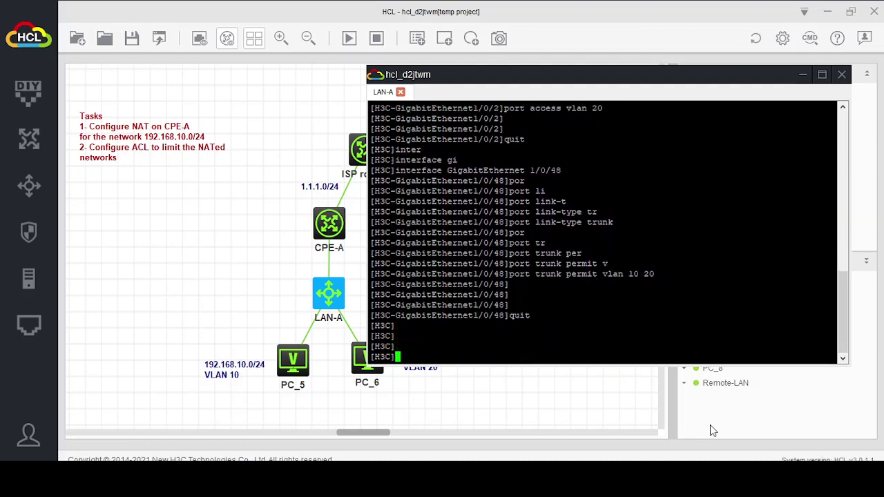
# Save the switch configuration to the default startup.cfg and minimize the LAN-A console.
pyautogui.write('sav')
pyautogui.press('Tab')
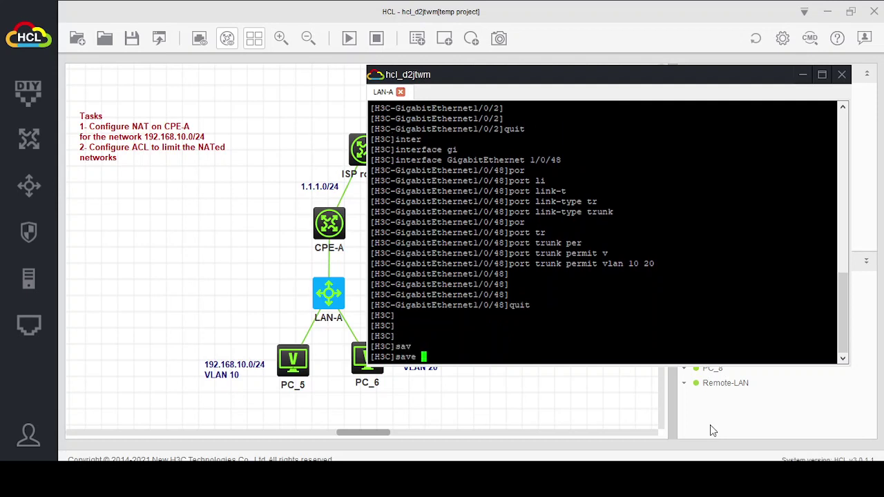
pyautogui.press('Return')
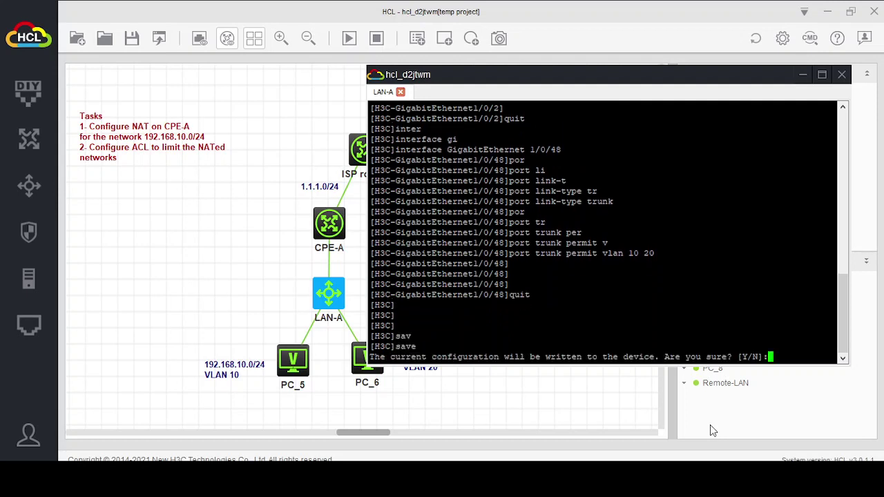
pyautogui.write('y')
pyautogui.press('Return')
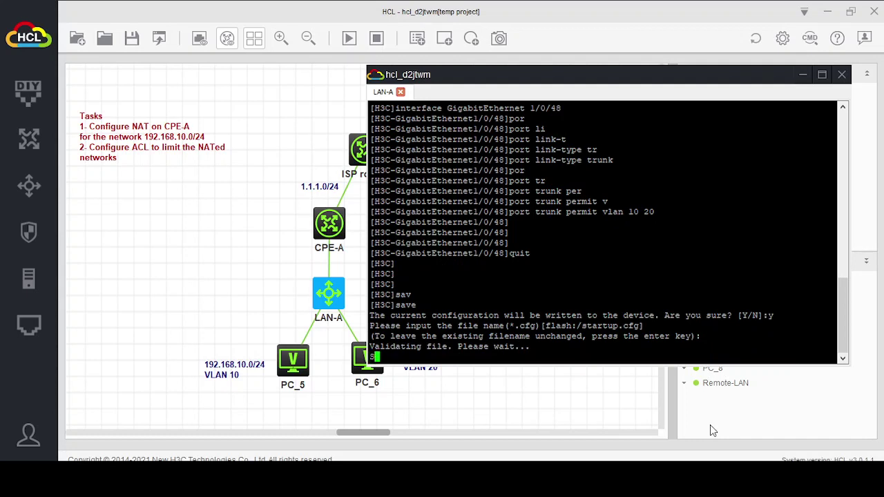
pyautogui.click(803, 75)
# Open the CPE-A router console and enter system view.
pyautogui.click(346, 232)
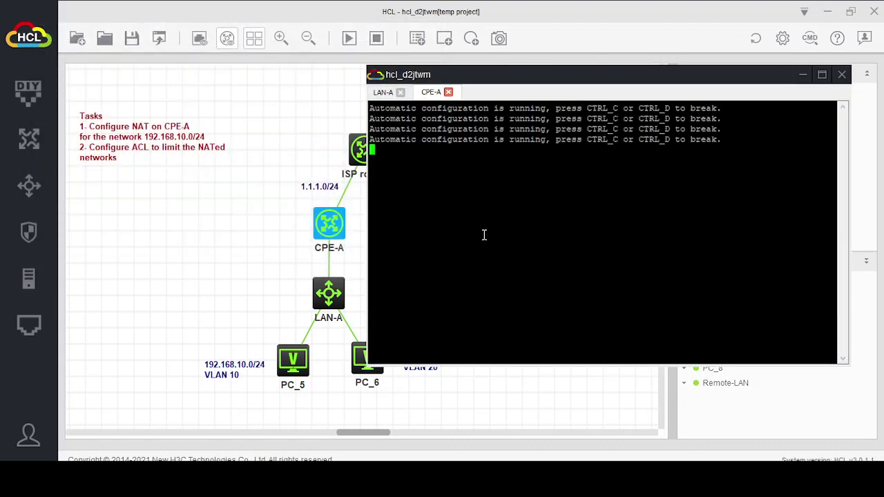
pyautogui.press('Return')
pyautogui.press('Return')
pyautogui.press('Return')
pyautogui.write('sy')
pyautogui.press('Tab')
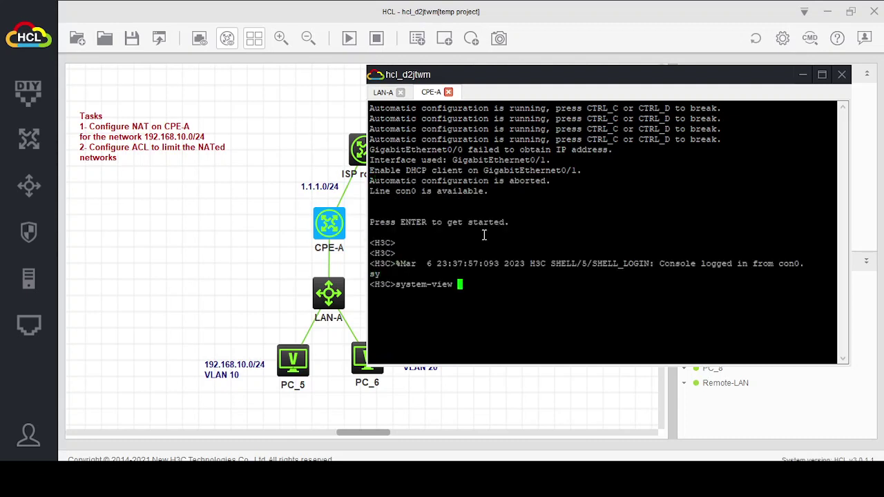
pyautogui.press('Return')
# Start the hostname command for CPE-A, correcting the mistyped letter.
pyautogui.write('ho')
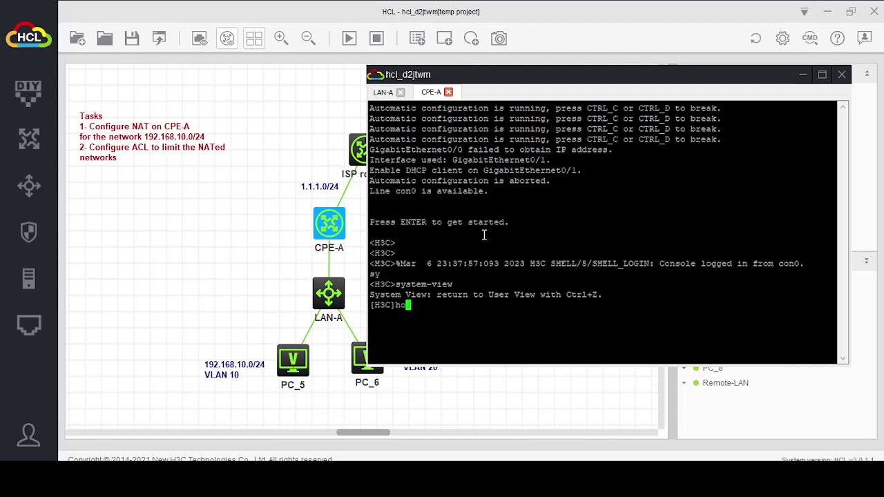
pyautogui.press('Tab')
pyautogui.write('CPe')
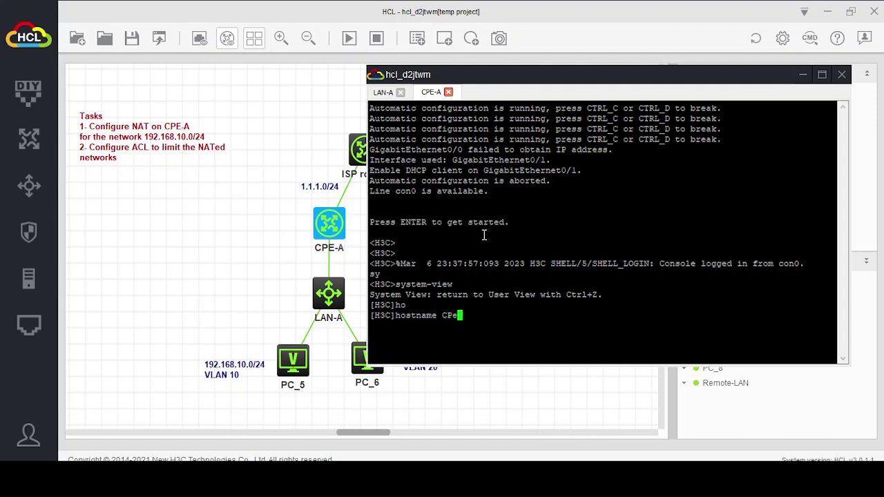
pyautogui.press('BackSpace')
# Rename the router CPE-A and create subinterface GigabitEthernet0/0.10.
pyautogui.write('E-A')
pyautogui.press('Return')
pyautogui.press('Return')
pyautogui.press('Return')
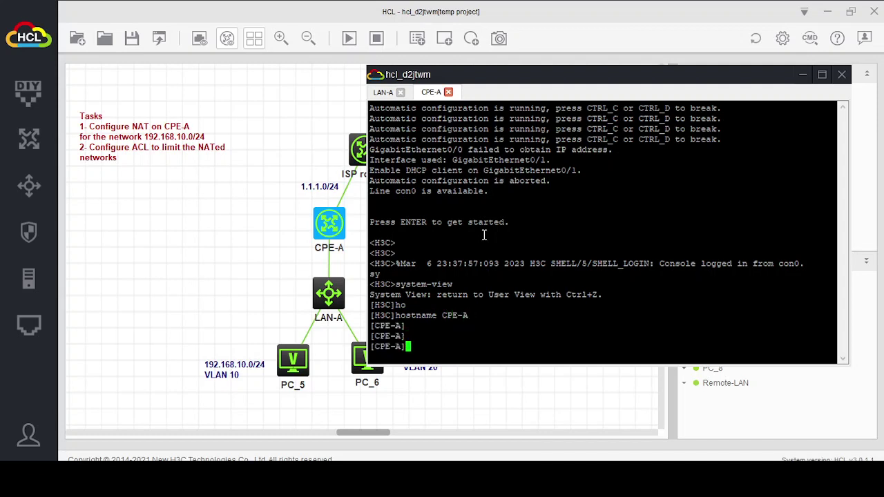
pyautogui.write('inter')
pyautogui.press('Tab')
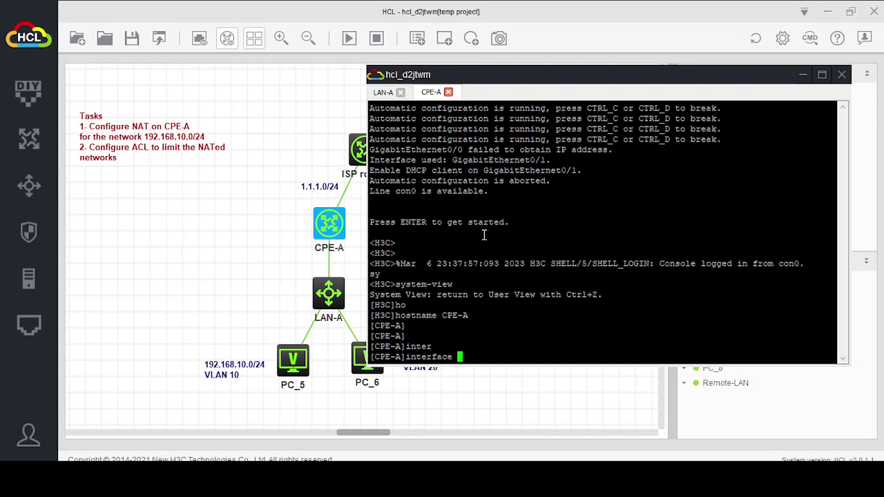
pyautogui.write('gi')
pyautogui.press('Tab')
pyautogui.write('0/0.')
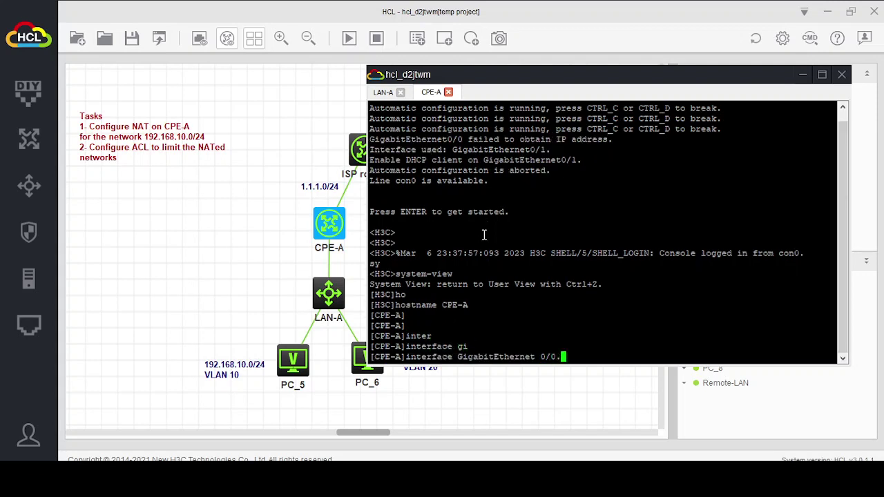
pyautogui.write('10')
pyautogui.press('Return')
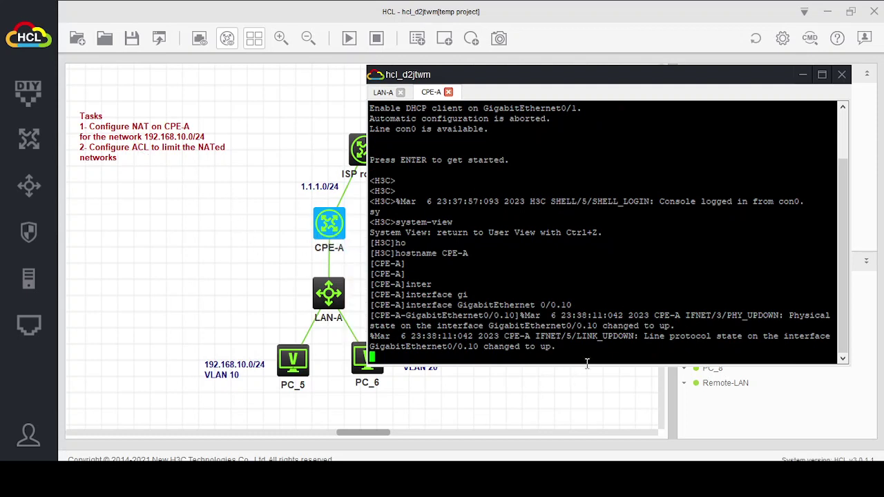
pyautogui.press('Return')
pyautogui.press('Return')
pyautogui.press('Return')
pyautogui.press('Return')
pyautogui.press('Return')
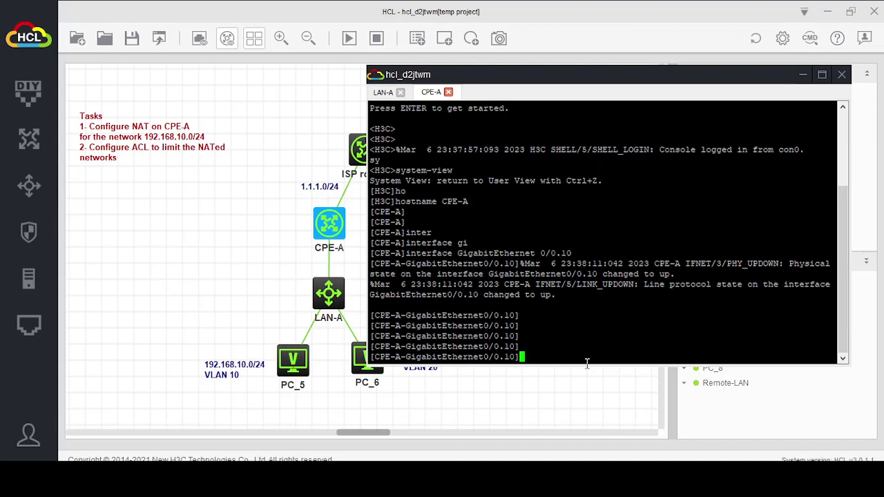
# Set the subinterface's vlan-type to dot1q vid 10.
pyautogui.write('vl')
pyautogui.press('Tab')
pyautogui.write('ty')
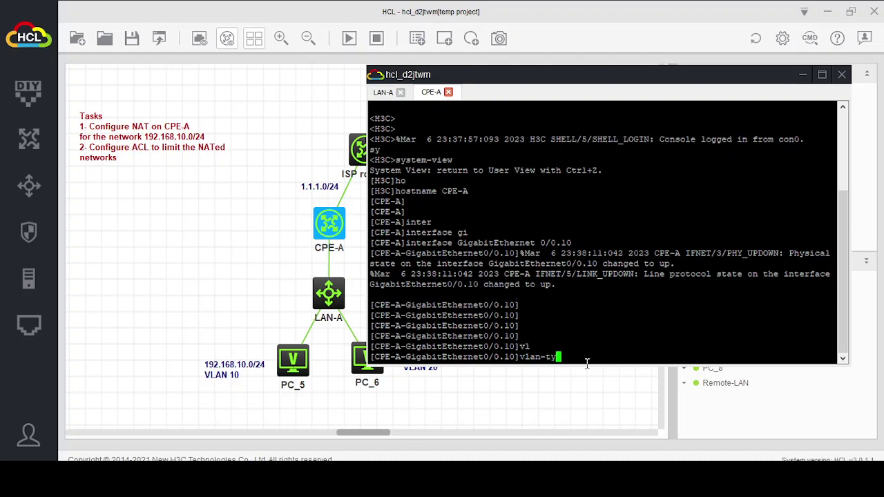
pyautogui.press('Tab')
pyautogui.write('d')
pyautogui.press('Tab')
pyautogui.write('v')
pyautogui.press('Tab')
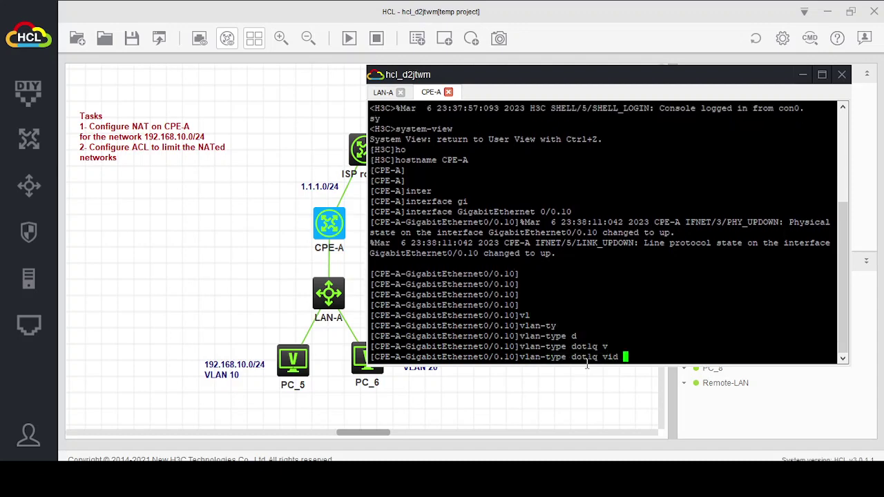
pyautogui.write('10')
pyautogui.press('Return')
pyautogui.press('Return')
pyautogui.press('Return')
pyautogui.press('Return')
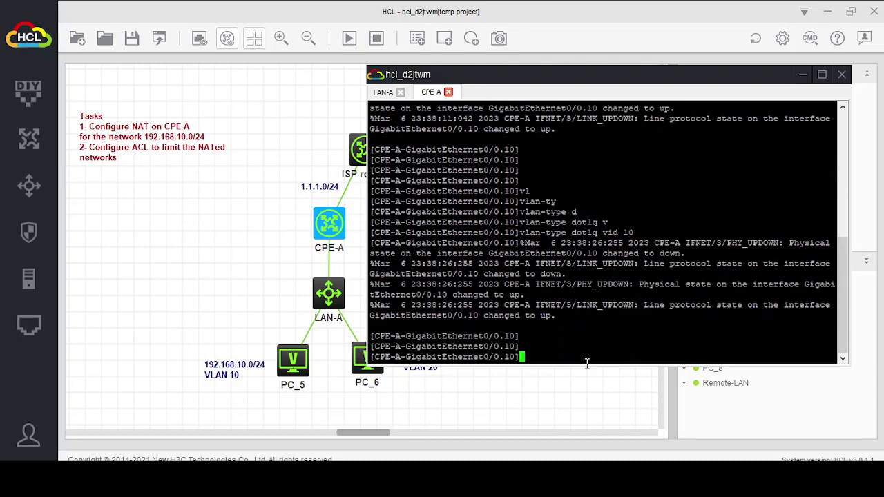
# Assign IP address 192.168.10.1 255.255.255.0 to GigabitEthernet0/0.10 and quit.
pyautogui.write('ip ad')
pyautogui.press('Tab')
pyautogui.write('1')
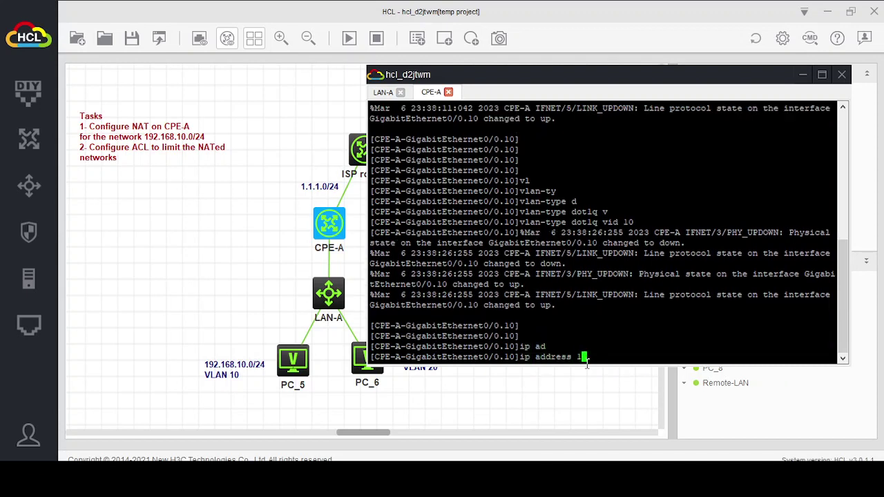
pyautogui.write('92.168.10.1 255.255.255.0')
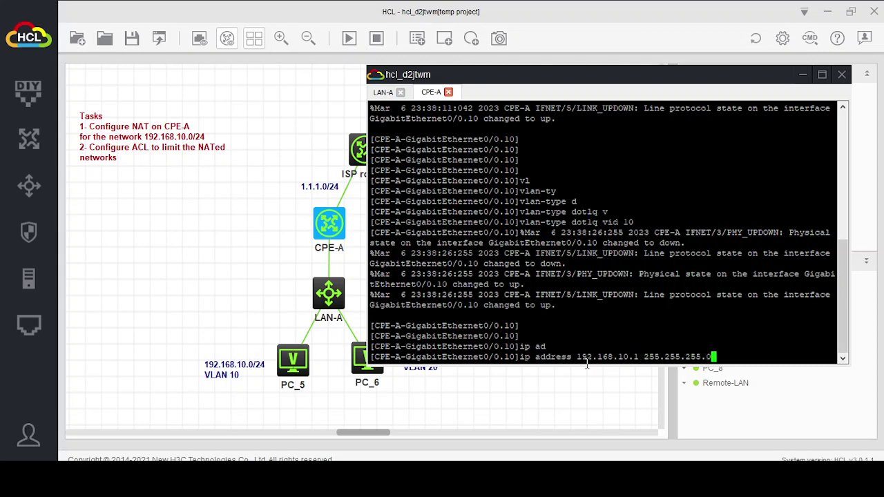
pyautogui.press('Return')
pyautogui.press('Return')
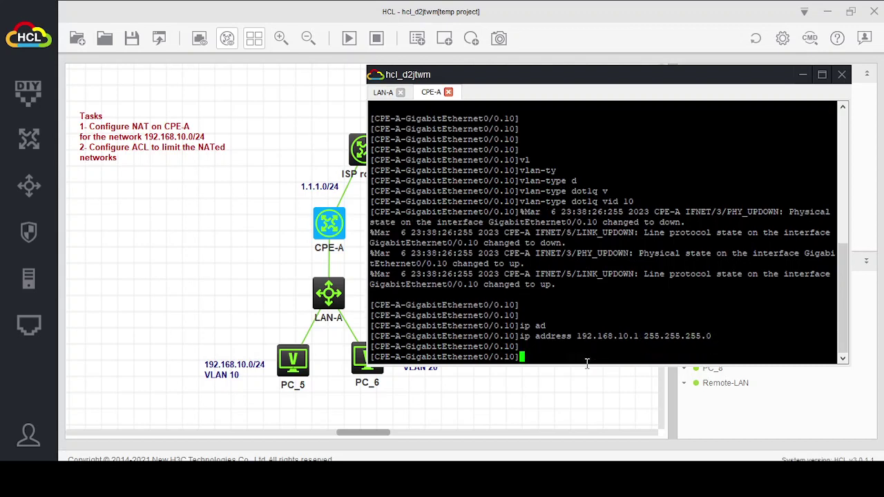
pyautogui.write('quit')
pyautogui.press('Return')
# Create subinterface GigabitEthernet0/0.20 on CPE-A and tag it with dot1q VLAN 20.
pyautogui.write('inter')
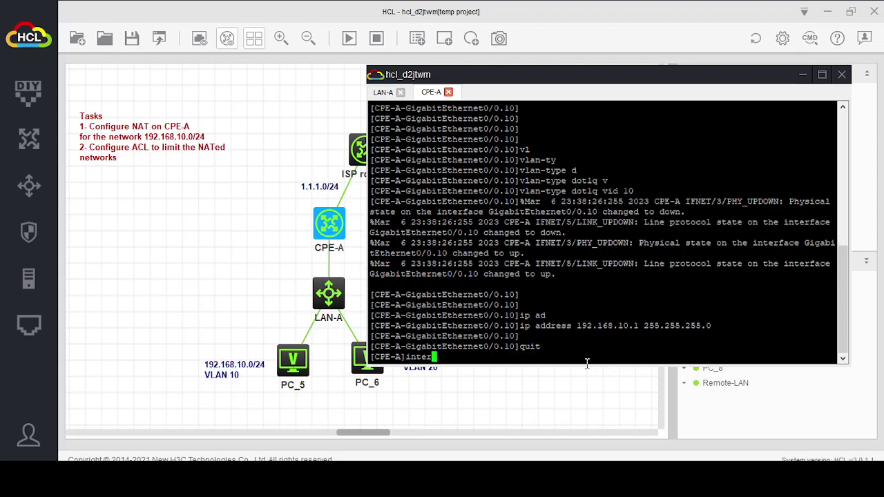
pyautogui.press('Tab')
pyautogui.write('gabi')
pyautogui.press('Tab')
pyautogui.write('0/0.')
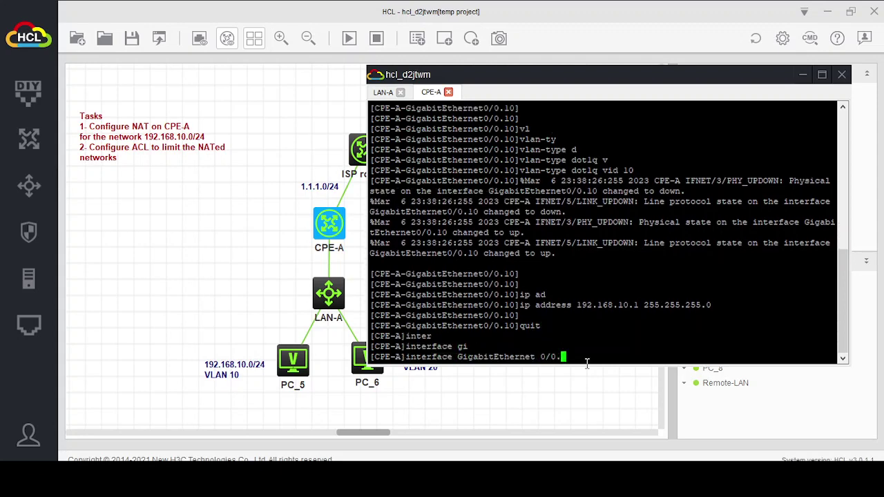
pyautogui.write('20')
pyautogui.press('Return')
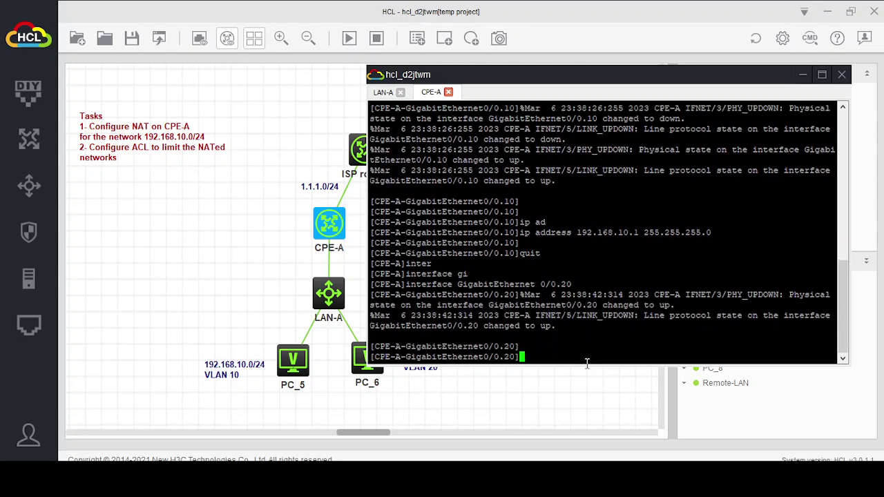
pyautogui.write('vl')
pyautogui.press('Tab')
pyautogui.write('an-ty')
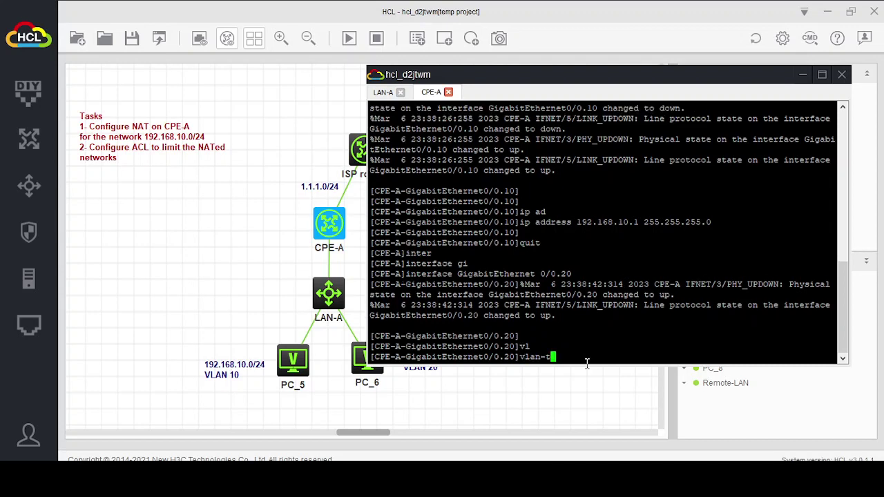
pyautogui.press('Tab')
pyautogui.write('d')
pyautogui.press('Tab')
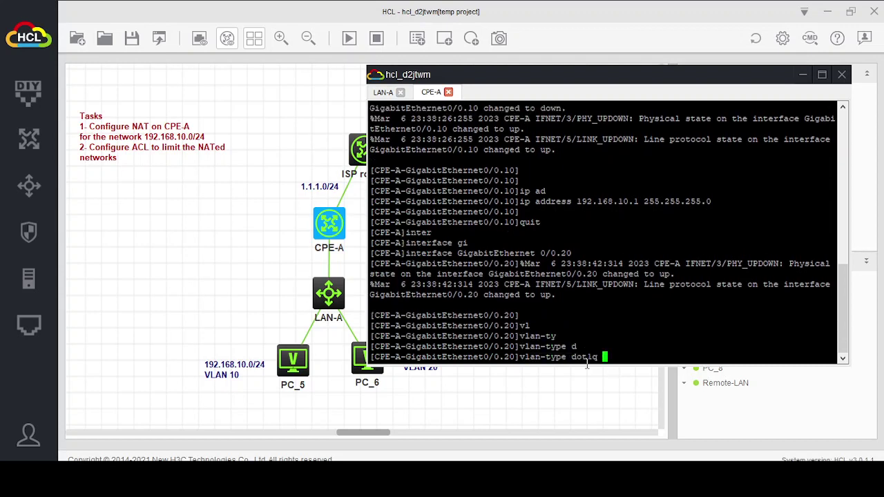
pyautogui.write('v')
pyautogui.press('Tab')
pyautogui.write('20')
pyautogui.press('Return')
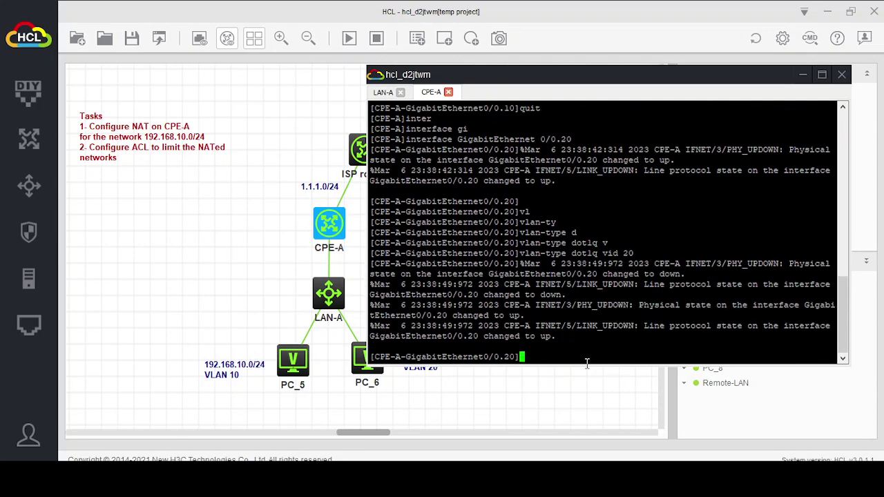
# Assign 192.168.20.1 255.255.255.0 to subinterface 0/0.20 and leave its configuration.
pyautogui.write('ip ad')
pyautogui.press('Tab')
pyautogui.write('1')
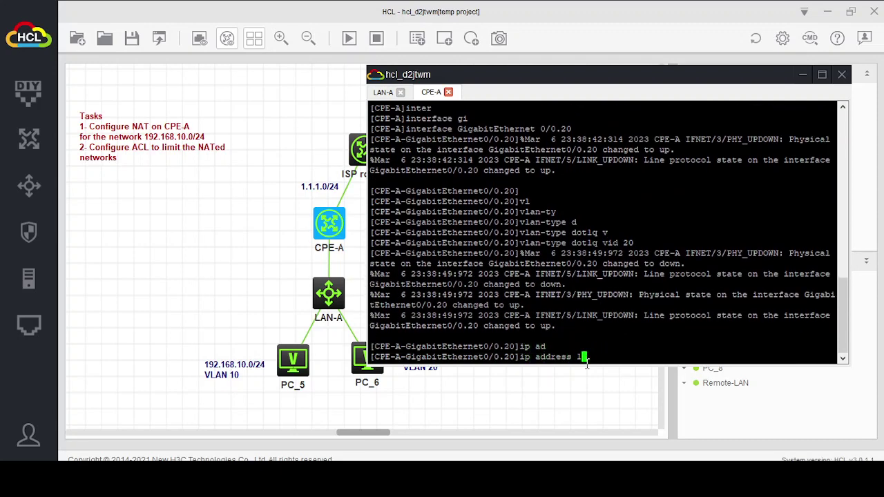
pyautogui.write('92.168.20.1 255.255.255.0')
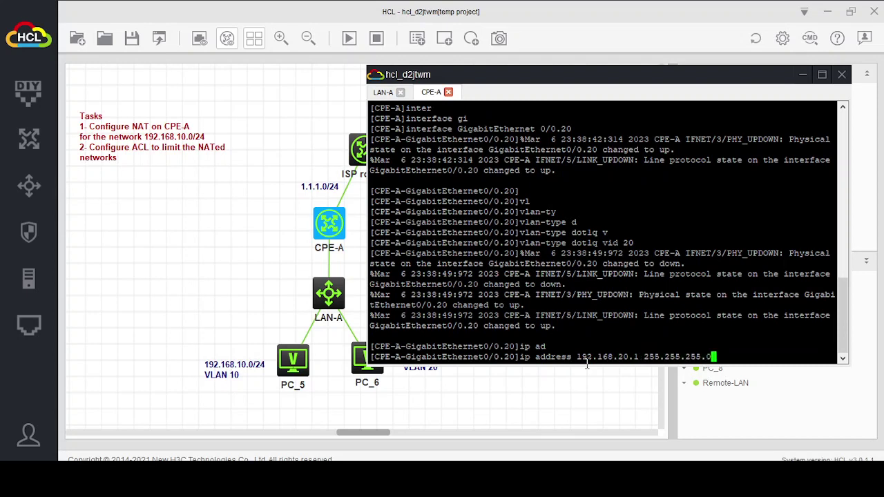
pyautogui.press('Return')
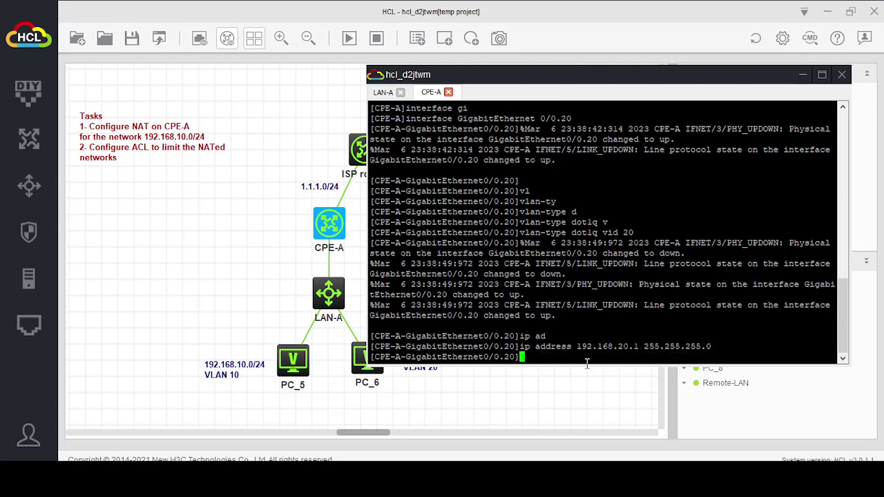
pyautogui.write('quit')
pyautogui.press('Return')
# Give CPE-A's GigabitEthernet0/1 uplink the address 1.1.1.1/24.
pyautogui.write('inter')
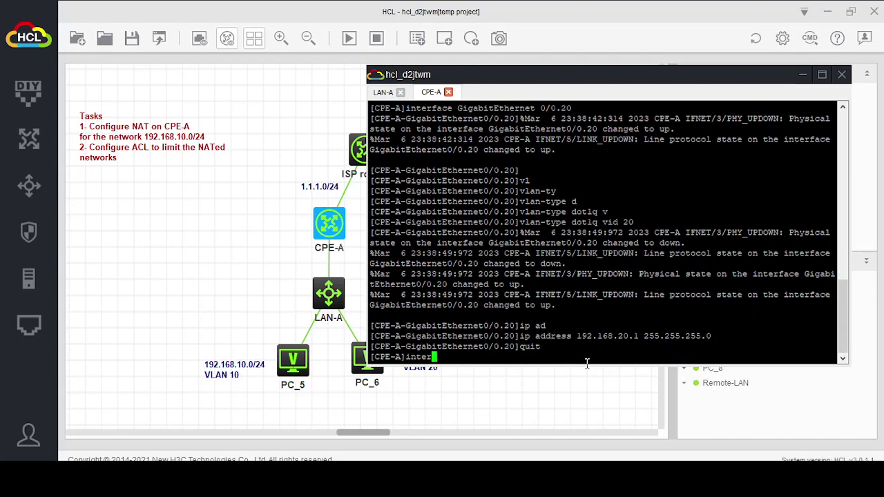
pyautogui.press('Tab')
pyautogui.write('gi')
pyautogui.press('Tab')
pyautogui.write('0/1')
pyautogui.press('Return')
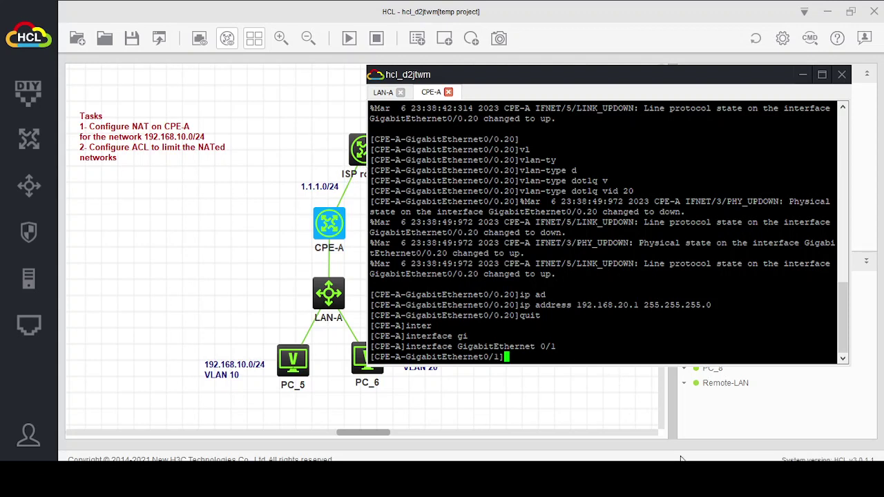
pyautogui.write('ip ad')
pyautogui.press('Tab')
pyautogui.write('1')
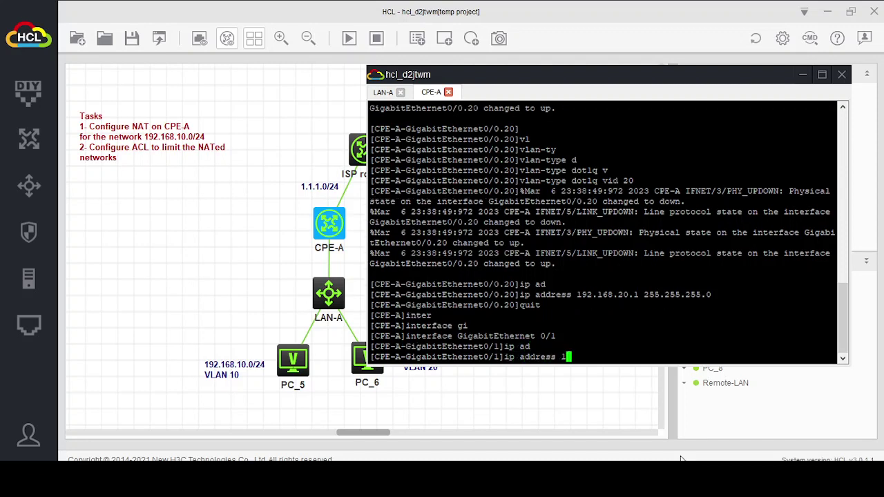
pyautogui.write('.1.1.1 255.255.255.255.0')
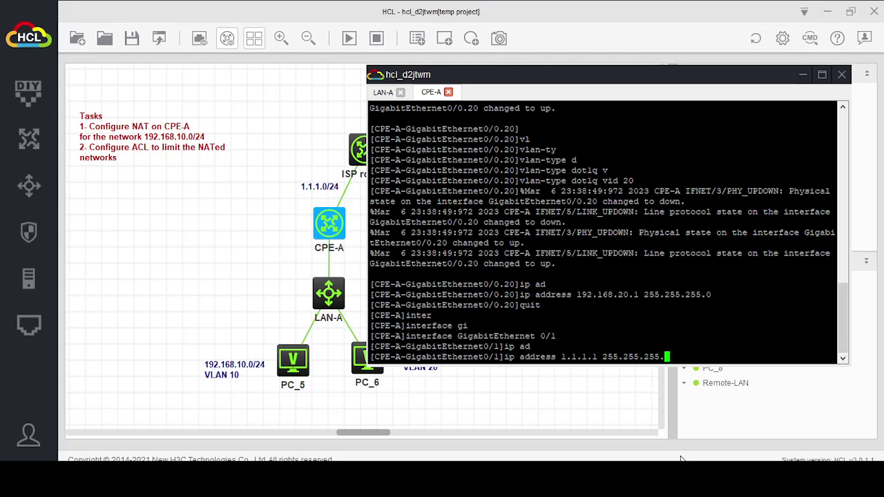
pyautogui.press('Return')
pyautogui.press('Return')
pyautogui.press('Return')
pyautogui.write('quit')
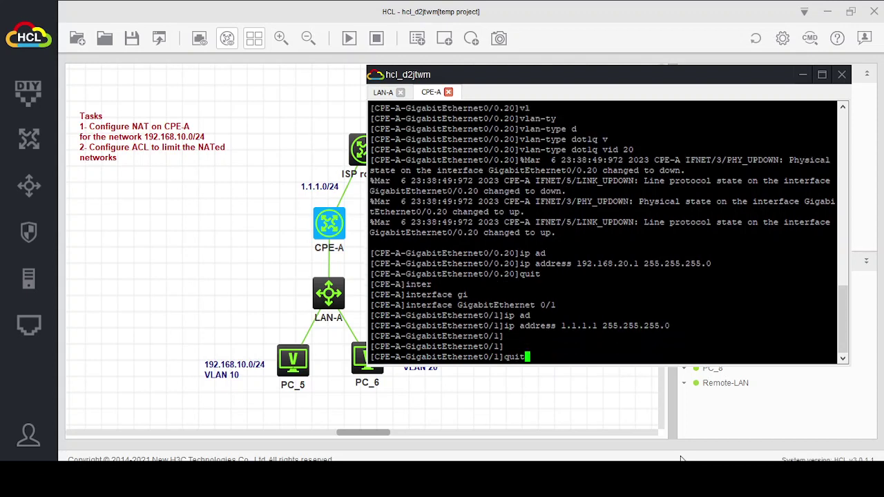
pyautogui.press('Return')
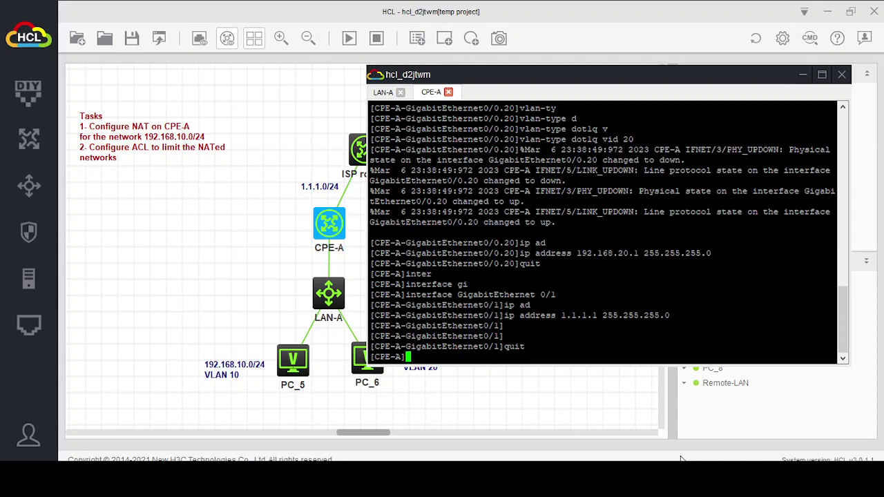
pyautogui.moveTo(539, 81); pyautogui.dragTo(614, 104)
# Open the ISP router console, enter system view and set hostname 'ISP router'.
pyautogui.click(364, 158)
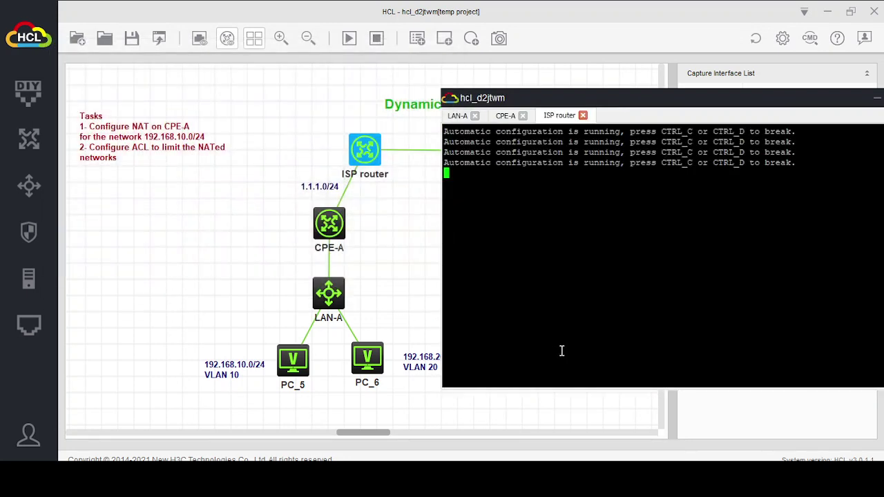
pyautogui.hotkey('ctrl', 'c')
pyautogui.press('Return')
pyautogui.press('Return')
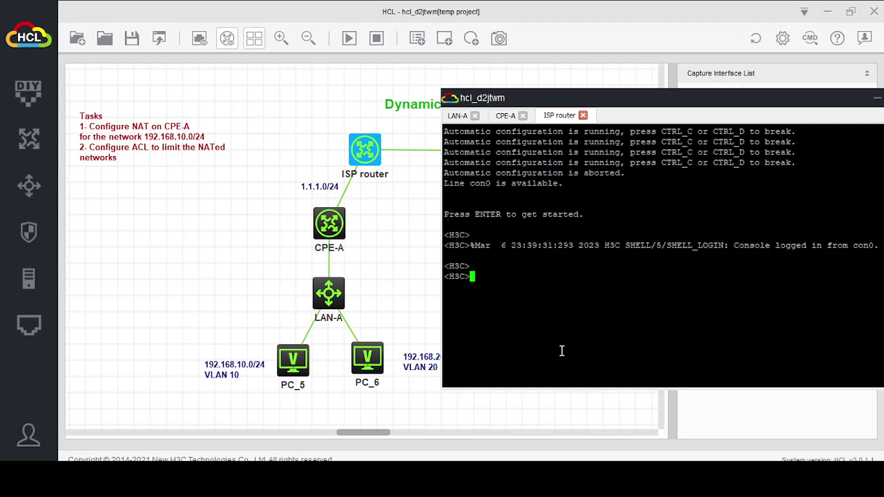
pyautogui.write('sy')
pyautogui.press('Tab')
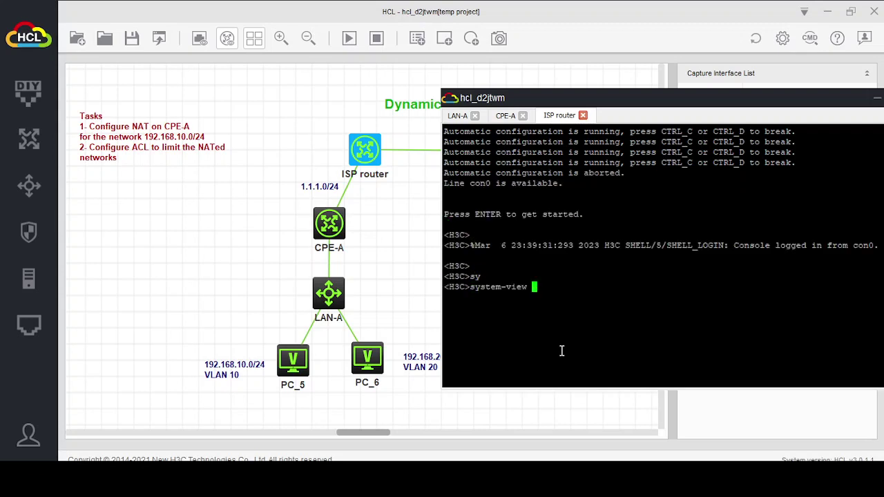
pyautogui.press('Return')
pyautogui.write('ho')
pyautogui.press('Tab')
pyautogui.write('ISP ro')
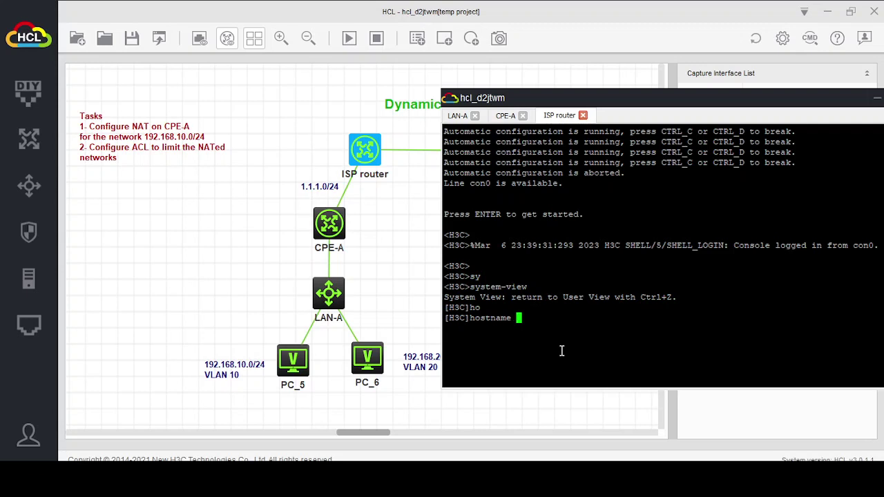
pyautogui.write('uter')
pyautogui.press('Return')
pyautogui.press('Return')
pyautogui.press('Return')
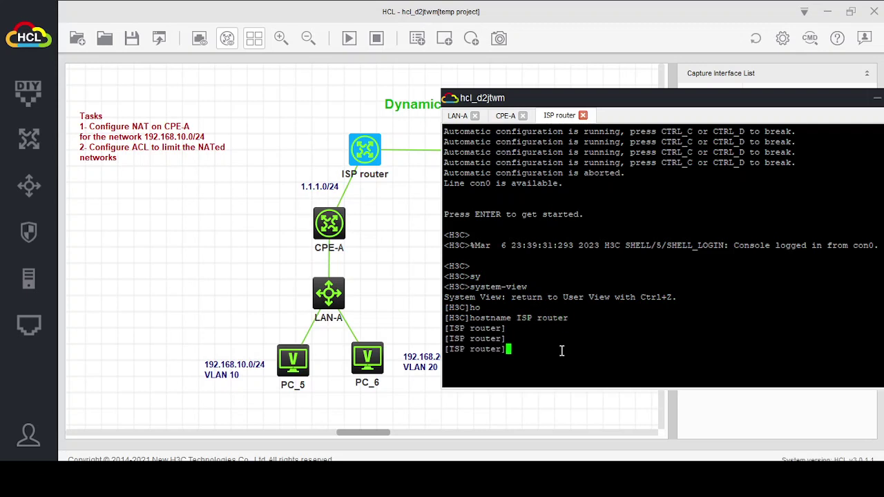
# Assign 1.1.1.2 255.255.255.0 to the ISP router's GigabitEthernet0/1.
pyautogui.write('inter')
pyautogui.press('Tab')
pyautogui.write('gi')
pyautogui.press('Tab')
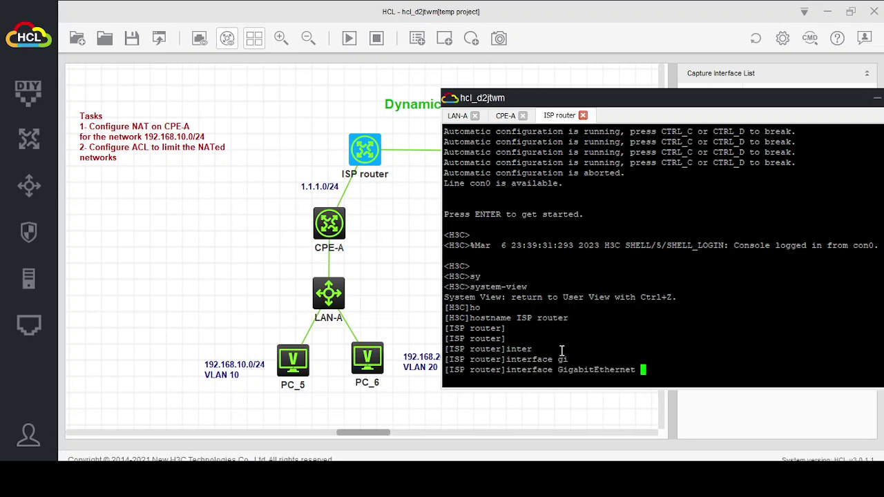
pyautogui.write('0/1')
pyautogui.press('Return')
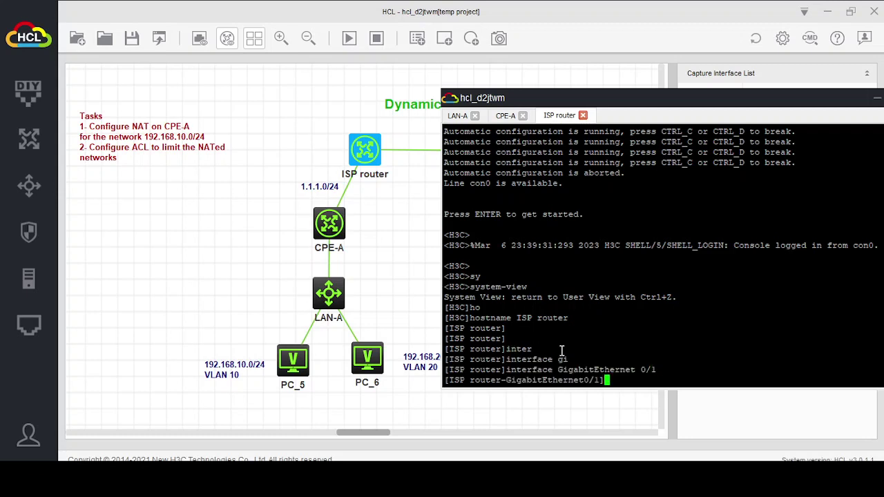
pyautogui.write('ip ad')
pyautogui.press('Tab')
pyautogui.write('1.1.1. ')
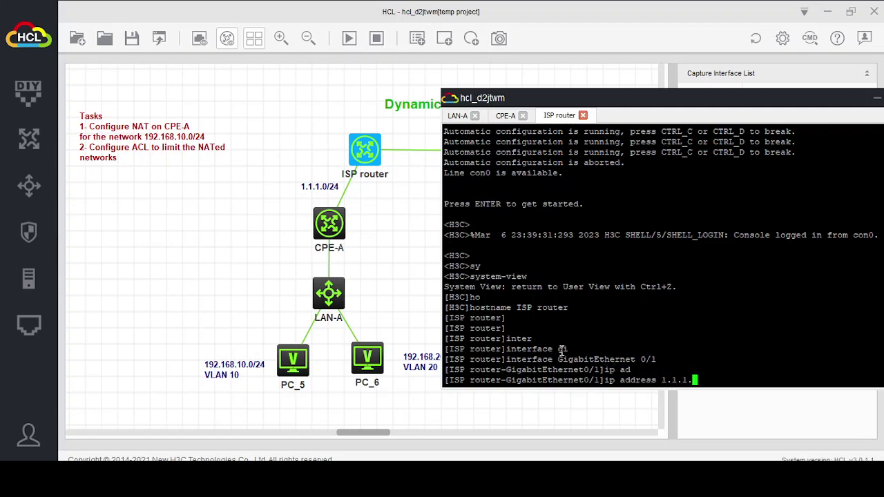
pyautogui.write('2 255.255.255.0')
pyautogui.press('Return')
pyautogui.press('Return')
pyautogui.press('Return')
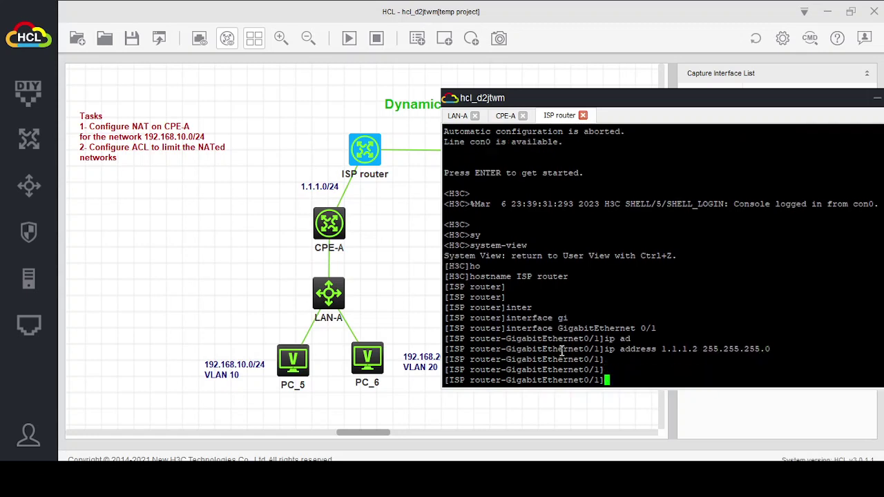
pyautogui.write('quit')
pyautogui.press('Return')
# Start another GigabitEthernet interface command, erase the mistyped number, and move the console aside.
pyautogui.write('inter')
pyautogui.press('Tab')
pyautogui.write('g')
pyautogui.press('Tab')
pyautogui.write('1')
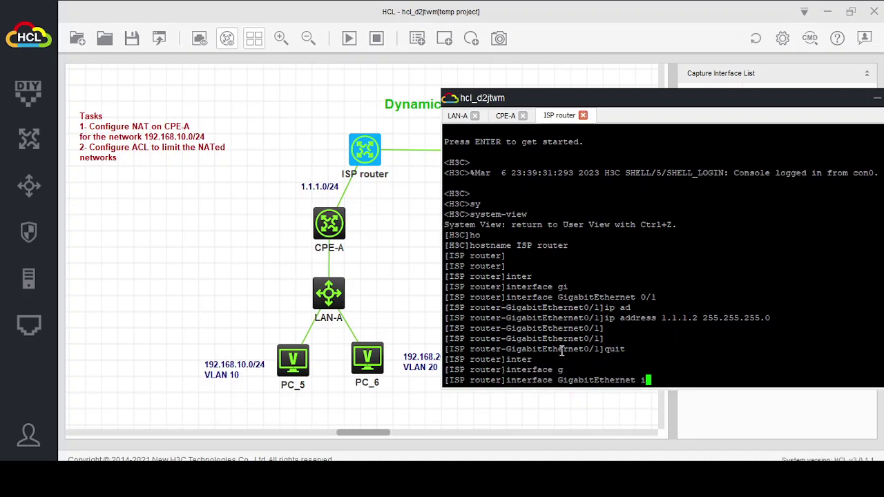
pyautogui.press('BackSpace')
pyautogui.write('0')
pyautogui.press('BackSpace')
pyautogui.moveTo(751, 102); pyautogui.dragTo(637, 172)
# Open the Remote-LAN switch console, enter system view, and set the hostname (typed 'Recote-LAN').
pyautogui.click(762, 163)
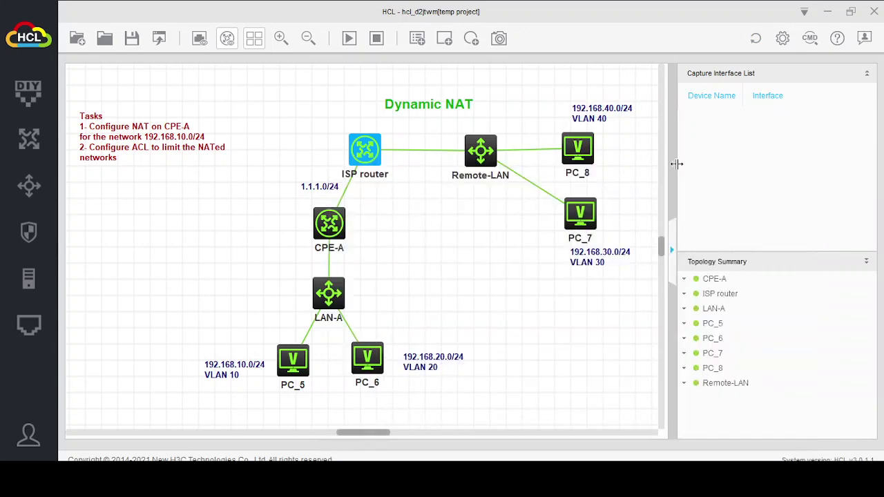
pyautogui.click(491, 158)
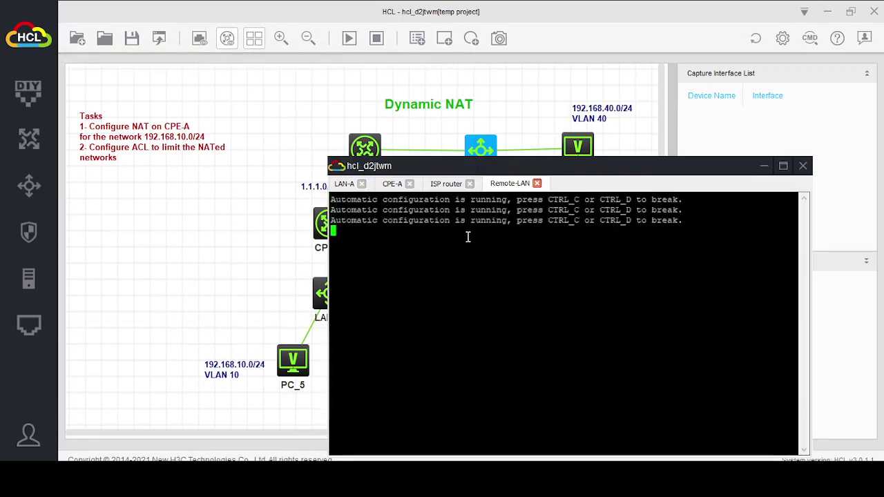
pyautogui.hotkey('ctrl', 'c')
pyautogui.press('Return')
pyautogui.press('Return')
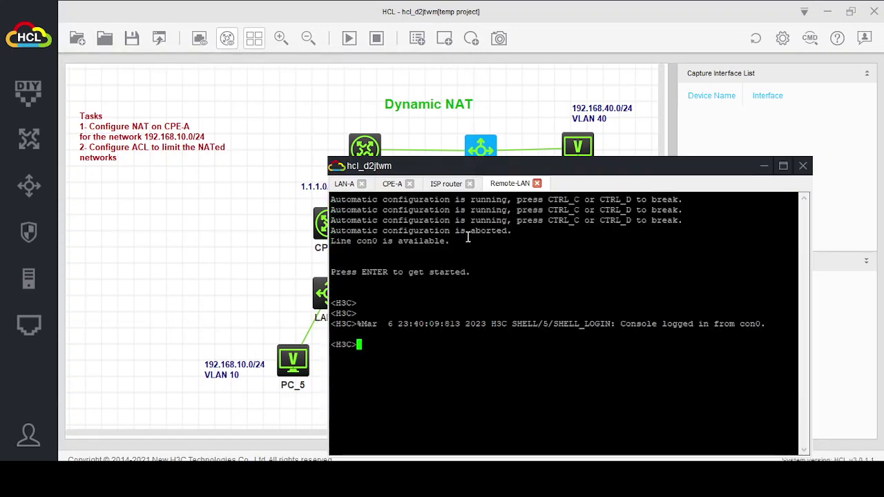
pyautogui.write('sy')
pyautogui.press('Tab')
pyautogui.press('Return')
pyautogui.write('ho')
pyautogui.press('Tab')
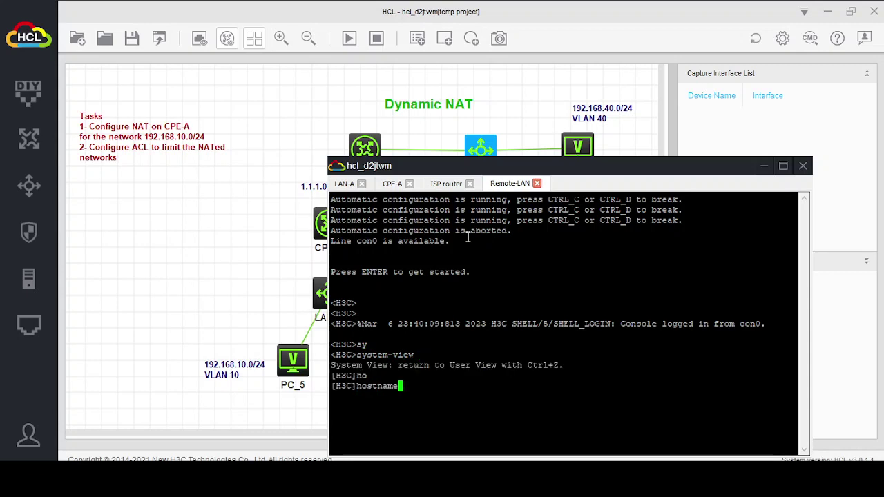
pyautogui.write('Rec')
pyautogui.write('ote-L')
pyautogui.write('AN')
pyautogui.press('Return')
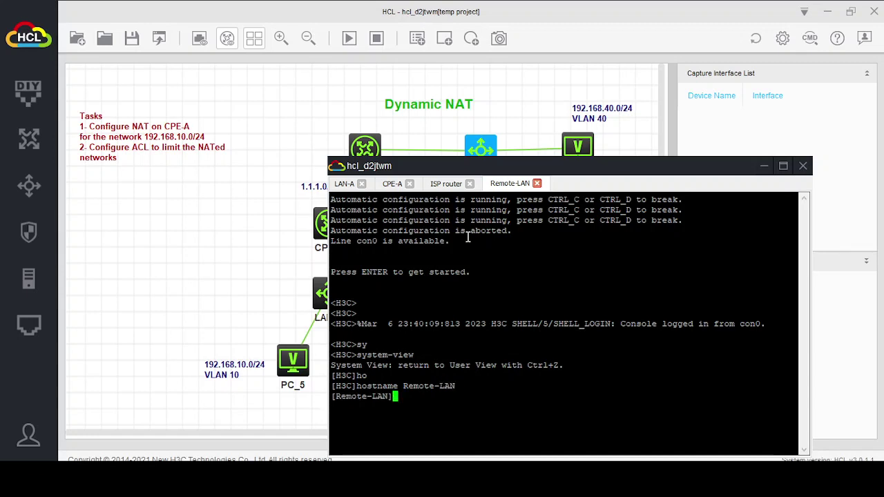
# Create VLANs 30 and 40 on the Remote-LAN switch.
pyautogui.write('vlan 30')
pyautogui.press('Return')
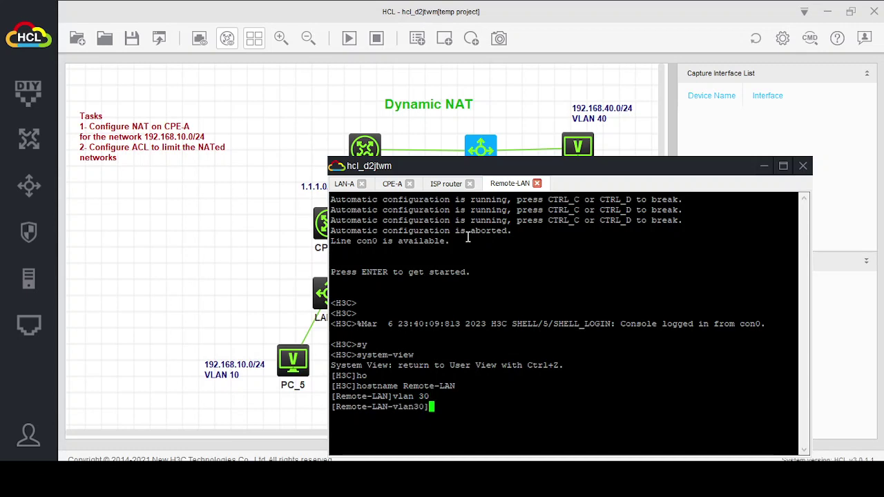
pyautogui.write('vlan 40')
pyautogui.press('Return')
pyautogui.press('Return')
pyautogui.press('Return')
pyautogui.write('quit')
pyautogui.press('Return')
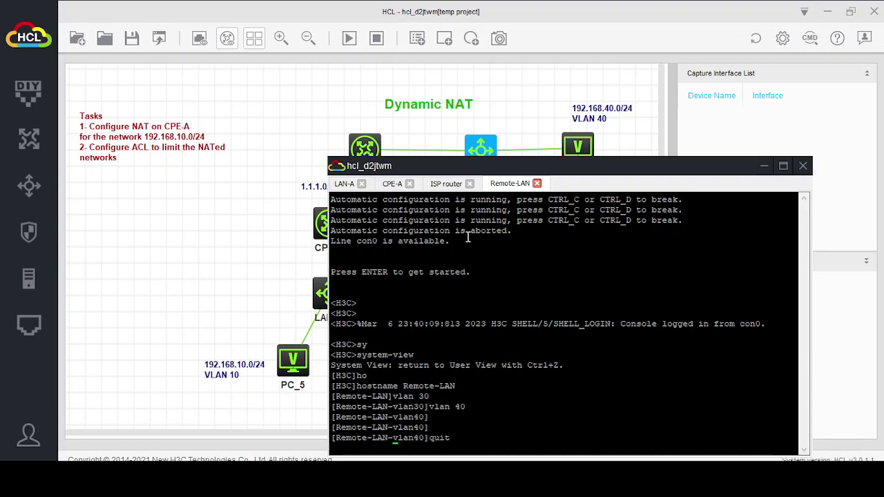
# Make GigabitEthernet1/0/1 an access port in VLAN 30.
pyautogui.write('inter')
pyautogui.press('Tab')
pyautogui.write('gi')
pyautogui.press('Tab')
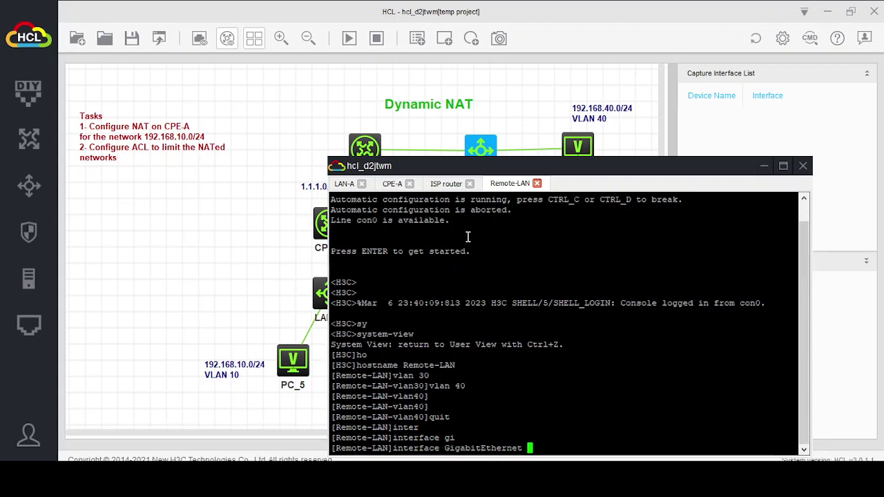
pyautogui.write('1/0/1')
pyautogui.press('Return')
pyautogui.write('por')
pyautogui.press('Tab')
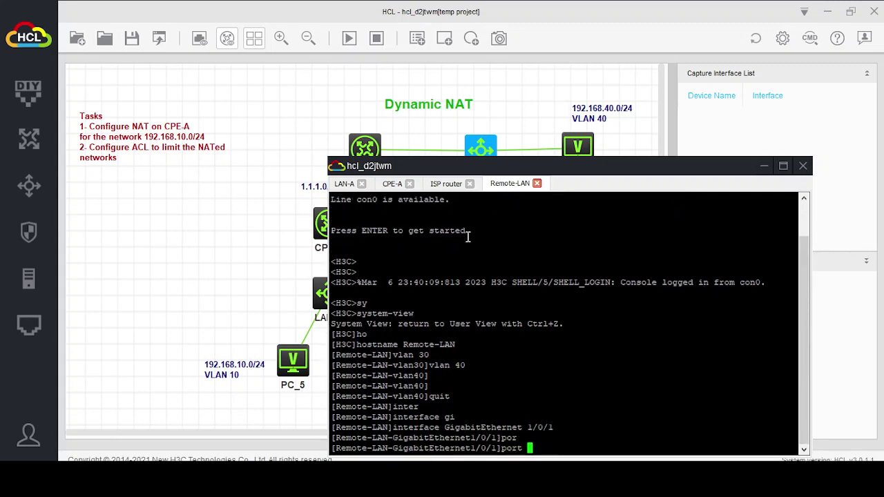
pyautogui.write('li')
pyautogui.press('Tab')
pyautogui.write('t')
pyautogui.press('Tab')
pyautogui.write('ac')
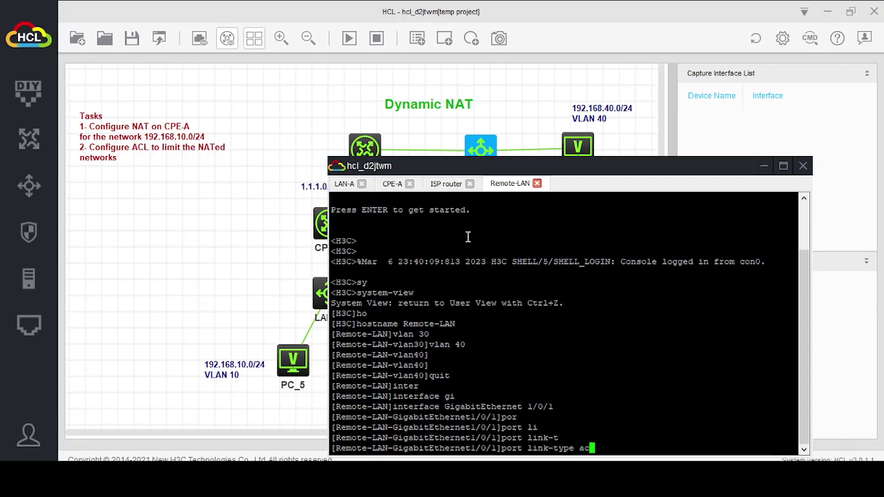
pyautogui.press('Tab')
pyautogui.press('Return')
pyautogui.write('por')
pyautogui.press('Tab')
pyautogui.write('ac')
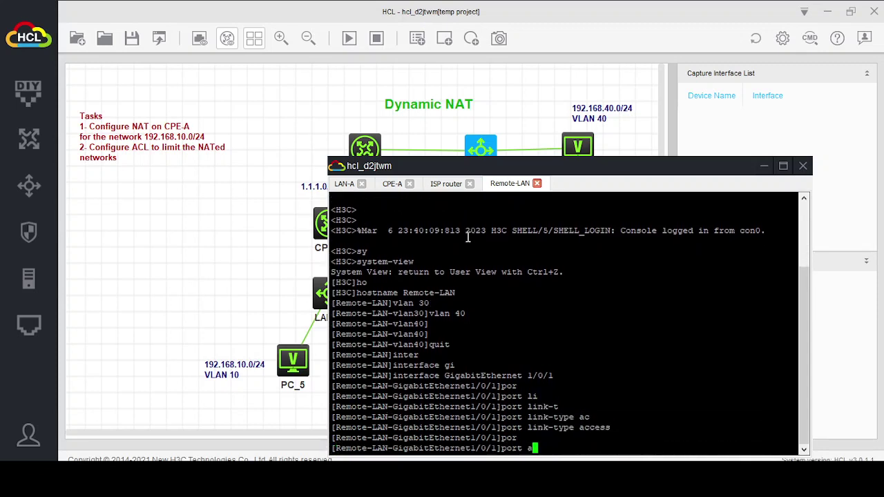
pyautogui.press('Tab')
pyautogui.write('v')
pyautogui.press('Tab')
pyautogui.write('30')
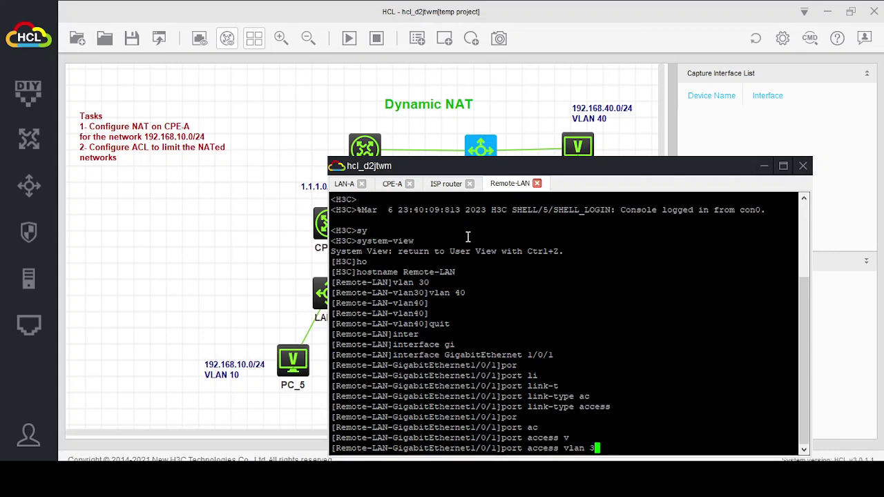
pyautogui.press('Return')
pyautogui.press('Return')
pyautogui.write('quit')
pyautogui.press('Return')
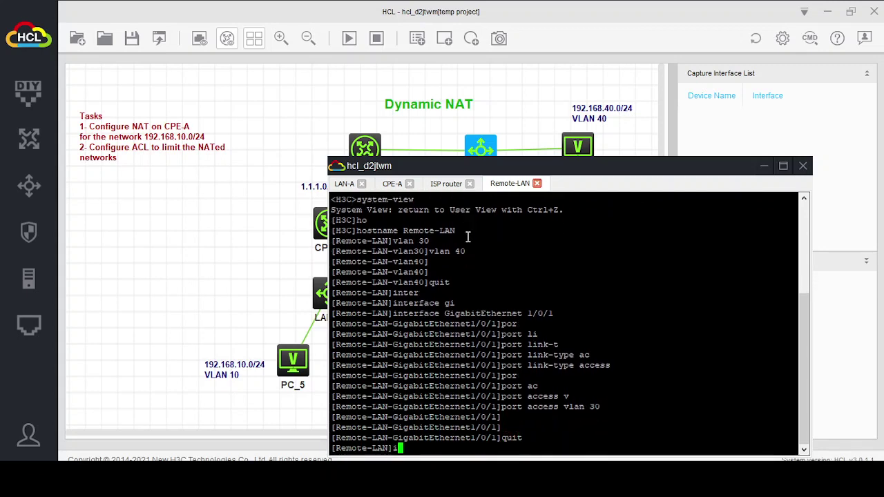
# Make GigabitEthernet1/0/2 an access port in VLAN 40.
pyautogui.write('inter')
pyautogui.press('Tab')
pyautogui.write('gi')
pyautogui.press('Tab')
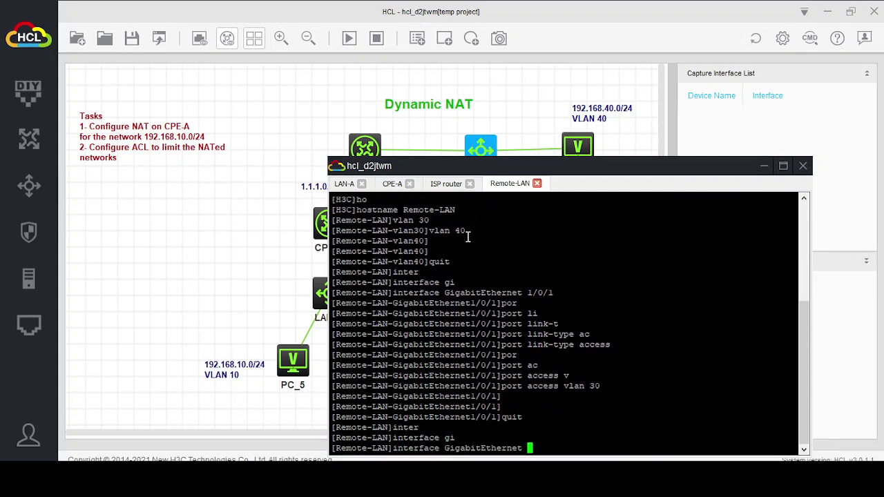
pyautogui.write('1/0/2')
pyautogui.press('Return')
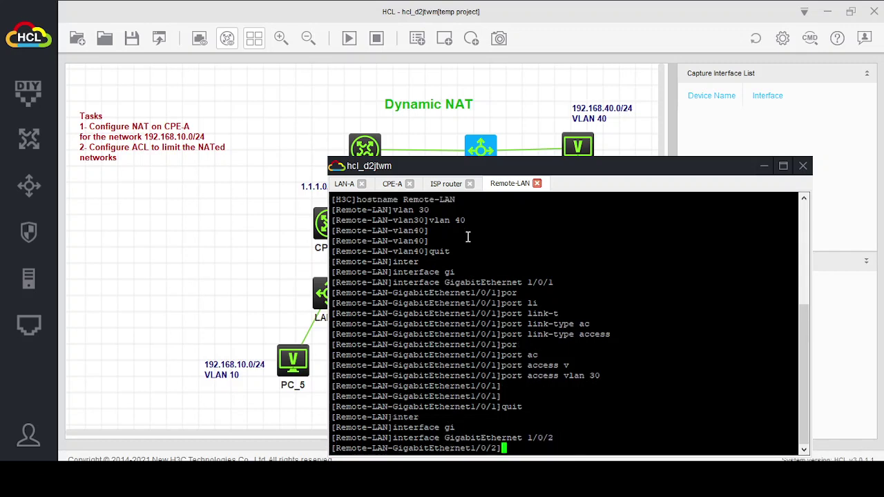
pyautogui.write('por')
pyautogui.press('Tab')
pyautogui.write('li')
pyautogui.press('Tab')
pyautogui.write('t')
pyautogui.press('Tab')
pyautogui.write('a')
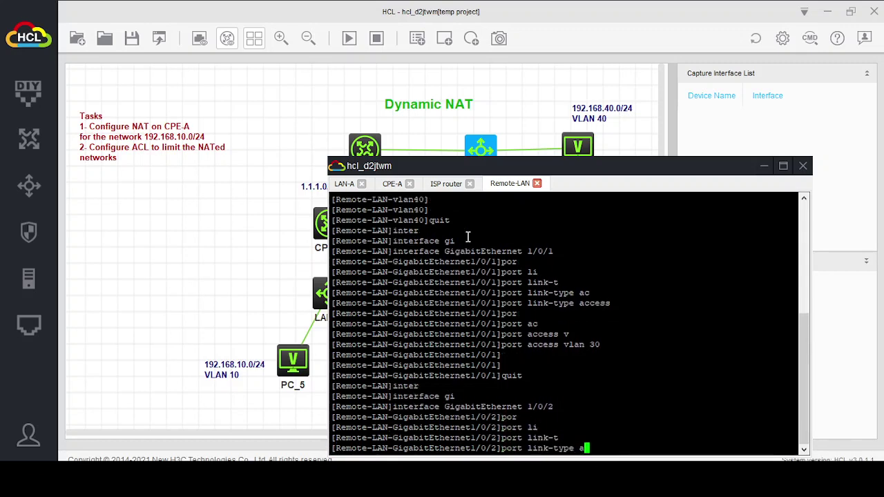
pyautogui.write('c')
pyautogui.press('Tab')
pyautogui.press('Return')
pyautogui.write('por')
pyautogui.press('Tab')
pyautogui.write('ac')
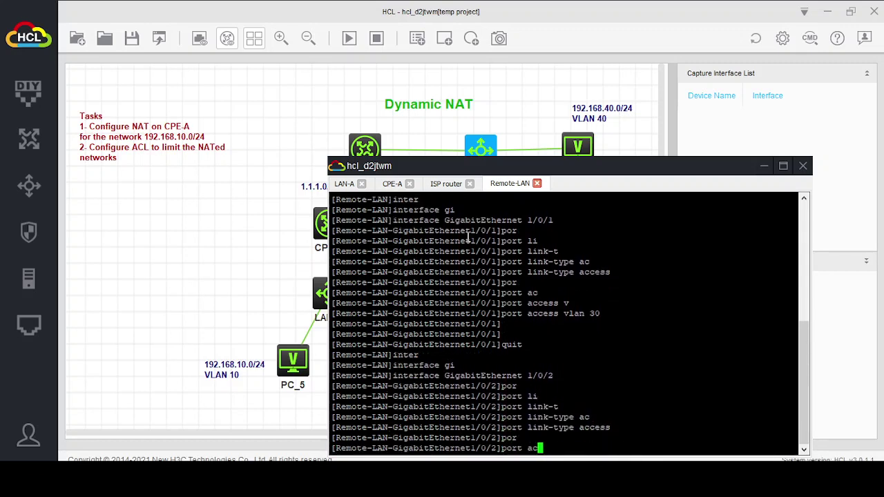
pyautogui.press('Tab')
pyautogui.write('vl')
pyautogui.press('Tab')
pyautogui.write('40')
pyautogui.press('Return')
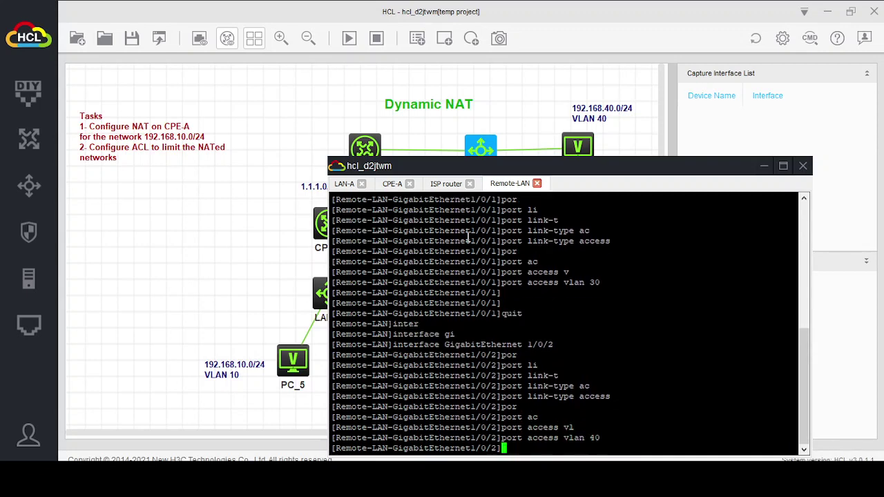
pyautogui.press('Return')
pyautogui.press('Return')
pyautogui.write('quit')
pyautogui.press('Return')
# Make GigabitEthernet1/0/48 a trunk permitting VLANs 30 and 40.
pyautogui.write('int')
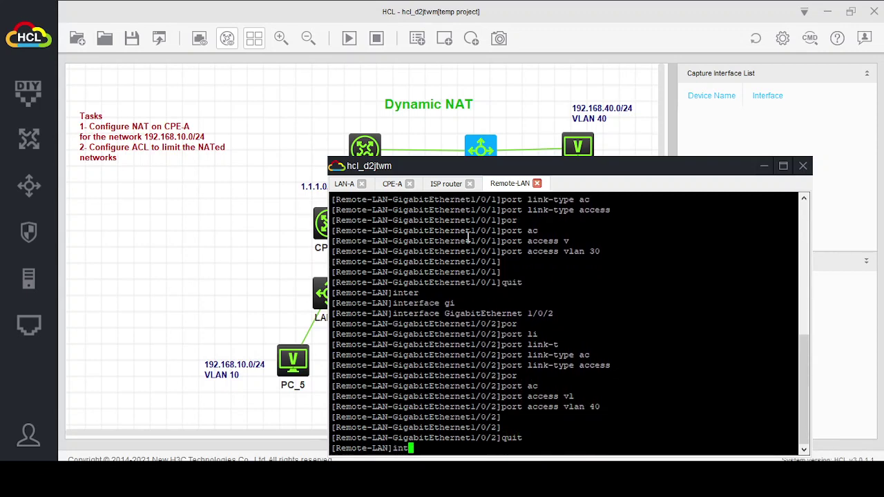
pyautogui.write('er')
pyautogui.press('Tab')
pyautogui.write('gi')
pyautogui.press('Tab')
pyautogui.write('1/0/')
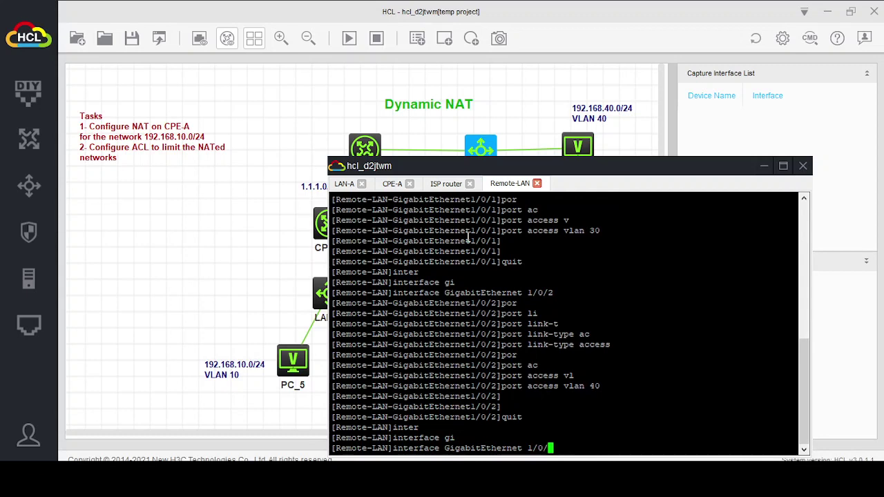
pyautogui.write('48')
pyautogui.press('Return')
pyautogui.write('por')
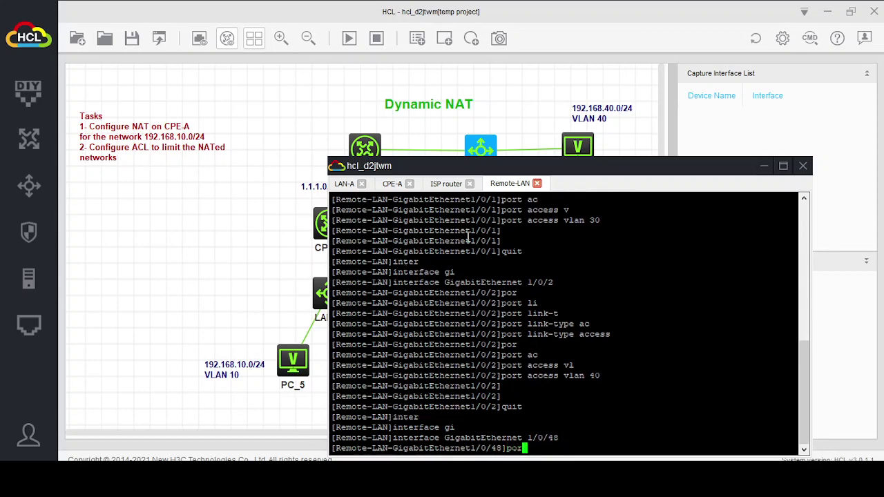
pyautogui.press('Tab')
pyautogui.write('li')
pyautogui.press('Tab')
pyautogui.write('t')
pyautogui.press('Tab')
pyautogui.write('tr')
pyautogui.press('Tab')
pyautogui.press('Return')
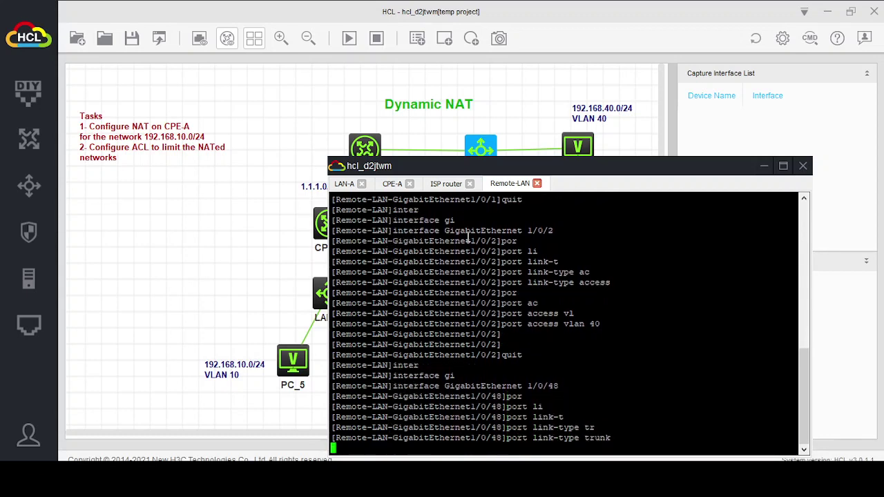
pyautogui.write('por')
pyautogui.press('Tab')
pyautogui.write('tr')
pyautogui.press('Tab')
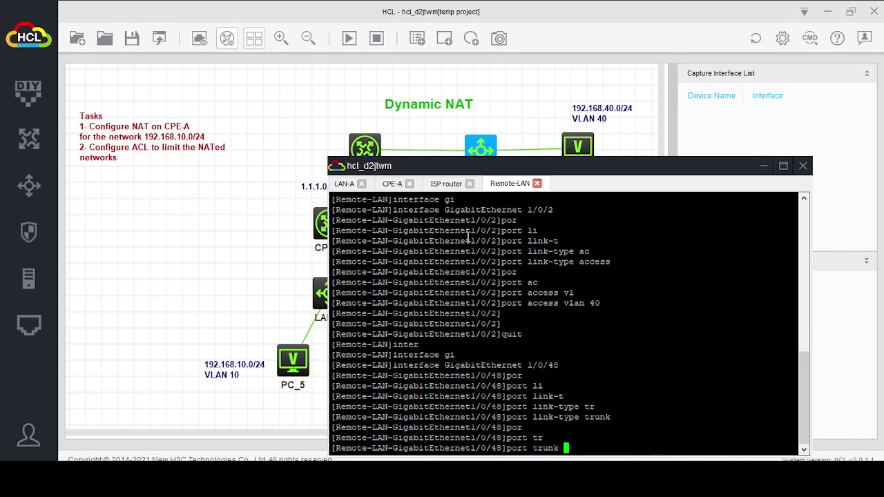
pyautogui.write('per')
pyautogui.press('Tab')
pyautogui.write('v')
pyautogui.press('Tab')
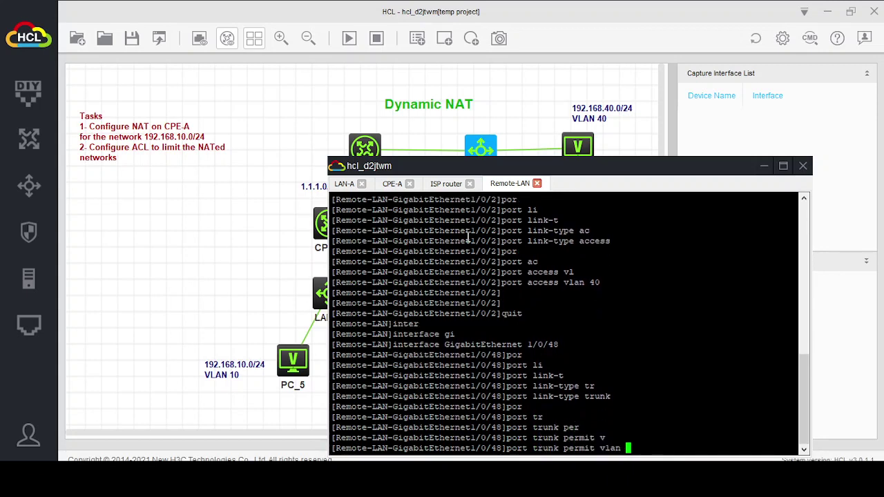
pyautogui.write('30 40')
pyautogui.press('Return')
pyautogui.press('Return')
pyautogui.press('Return')
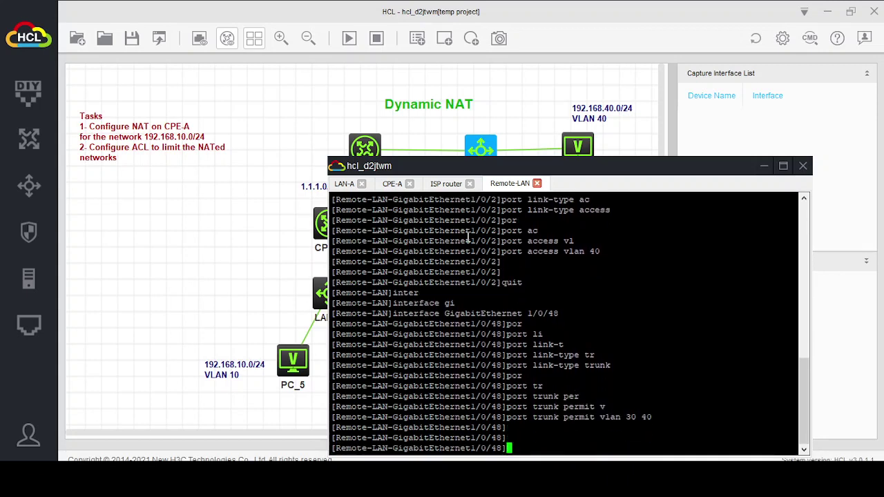
pyautogui.write('quit')
pyautogui.press('Return')
# Save the Remote-LAN switch configuration, confirming with y.
pyautogui.press('Return')
pyautogui.press('Return')
pyautogui.write('s')
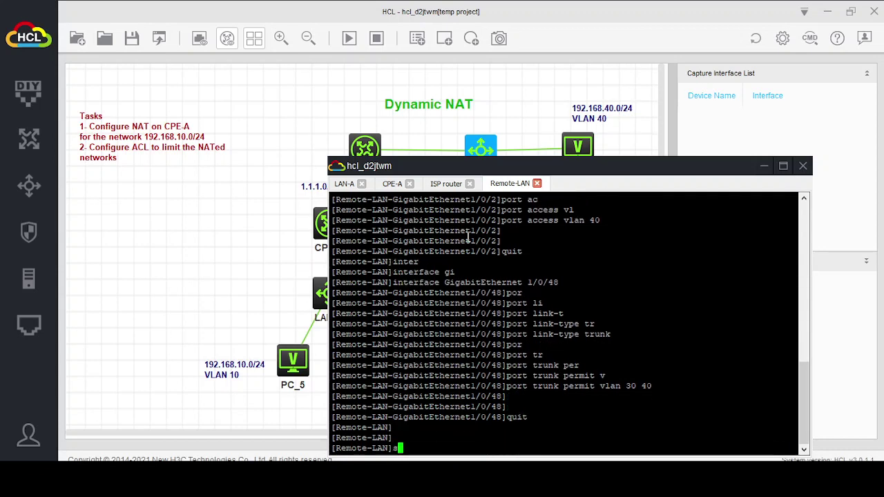
pyautogui.write('av')
pyautogui.press('Tab')
pyautogui.press('Return')
pyautogui.write('y')
pyautogui.press('Return')
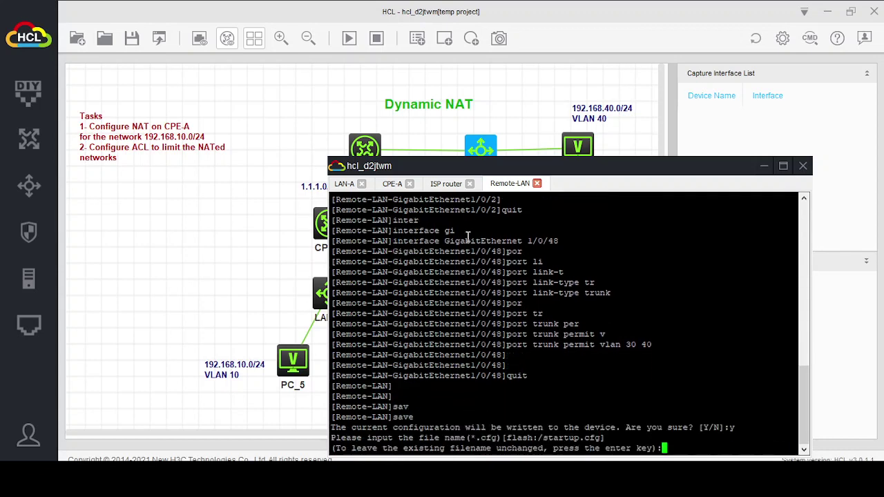
pyautogui.press('Return')
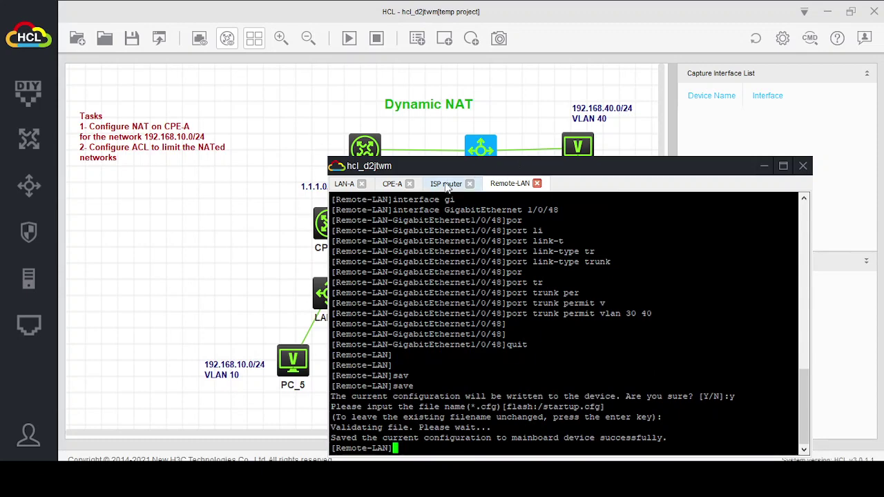
# On the ISP router, enter subinterface GigabitEthernet0/0.30 and tag it with dot1q VLAN 30.
pyautogui.click(447, 184)
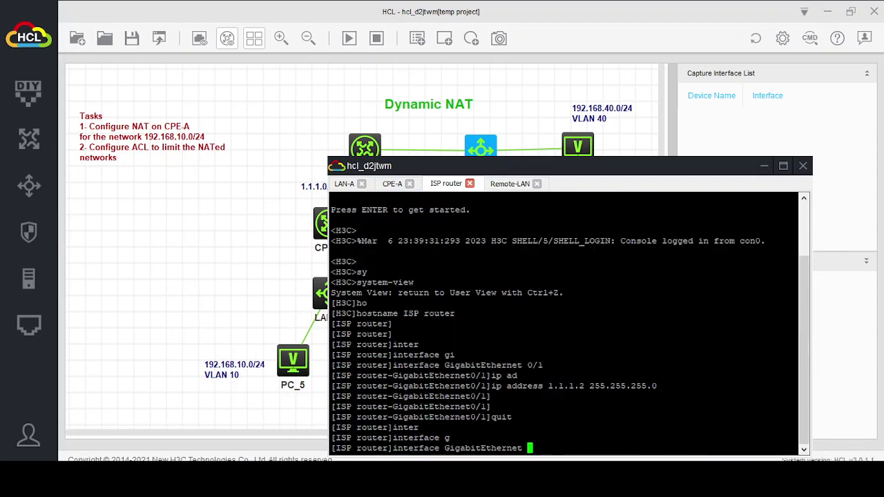
pyautogui.write('0/0.30')
pyautogui.press('Return')
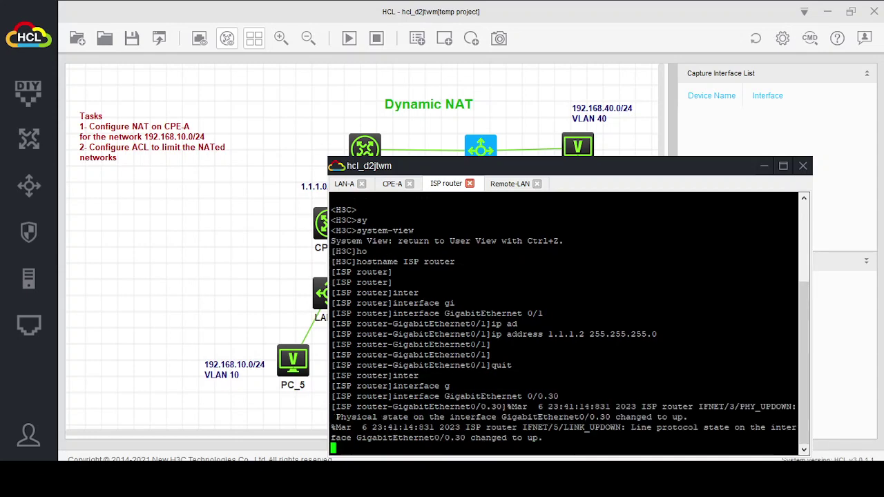
pyautogui.press('Return')
pyautogui.press('Return')
pyautogui.press('Return')
pyautogui.press('Return')
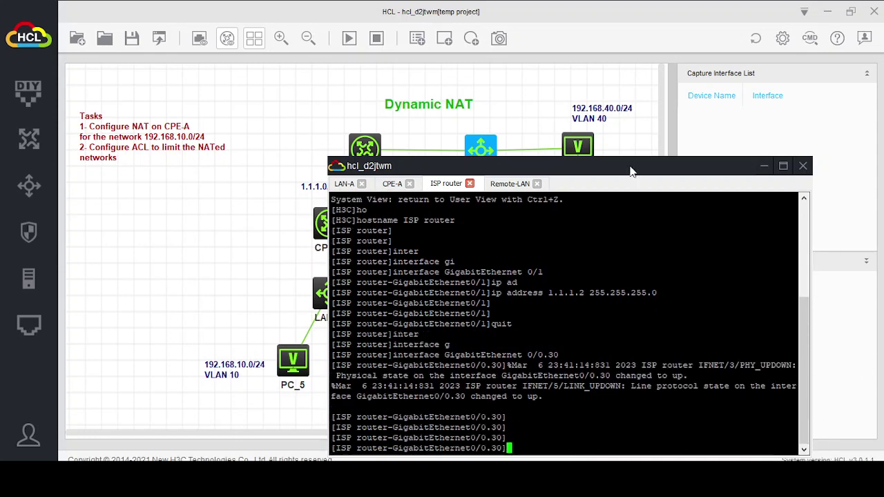
pyautogui.moveTo(509, 168); pyautogui.dragTo(501, 213)
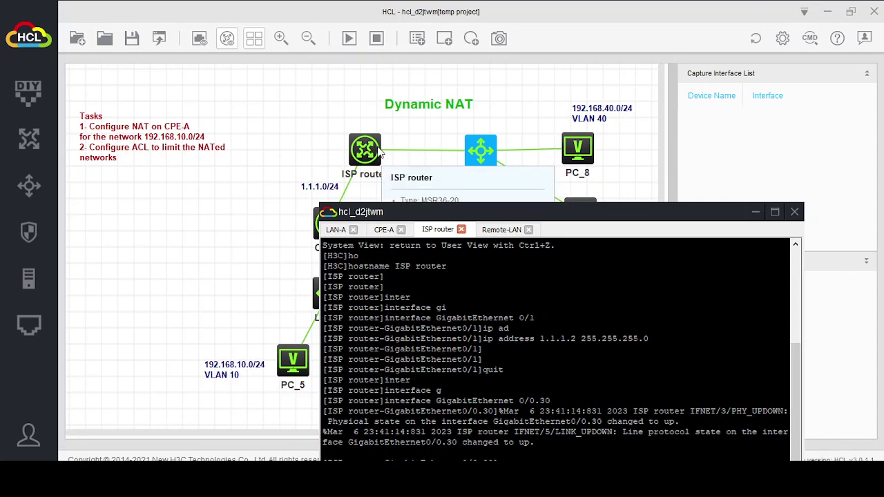
pyautogui.moveTo(484, 212); pyautogui.dragTo(479, 111)
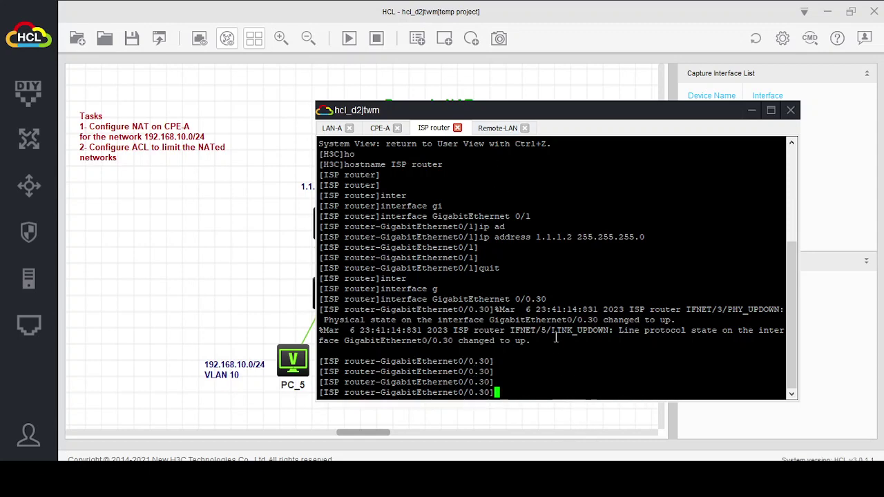
pyautogui.moveTo(504, 113); pyautogui.dragTo(476, 174)
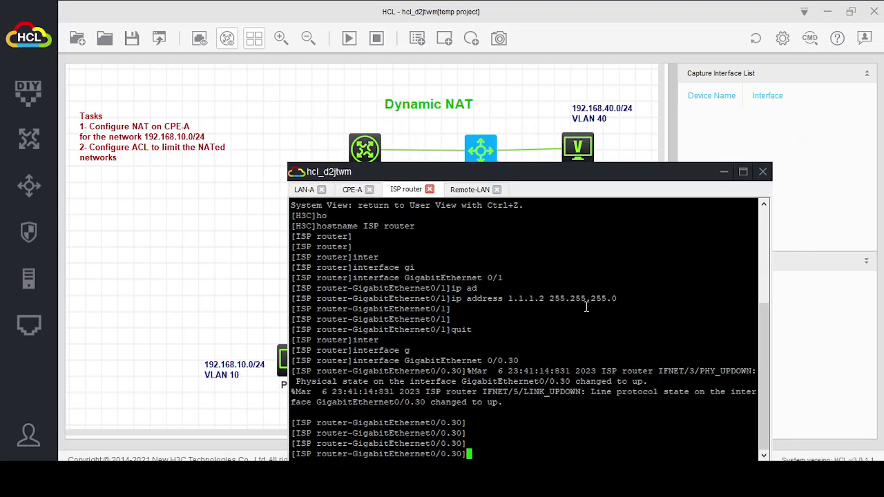
pyautogui.write('vl')
pyautogui.press('Tab')
pyautogui.write('an-ty')
pyautogui.press('Tab')
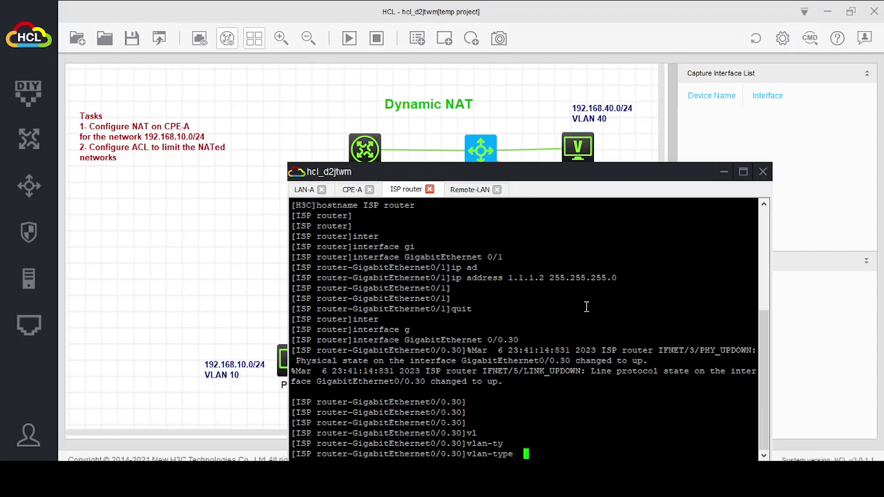
pyautogui.write('d')
pyautogui.press('Tab')
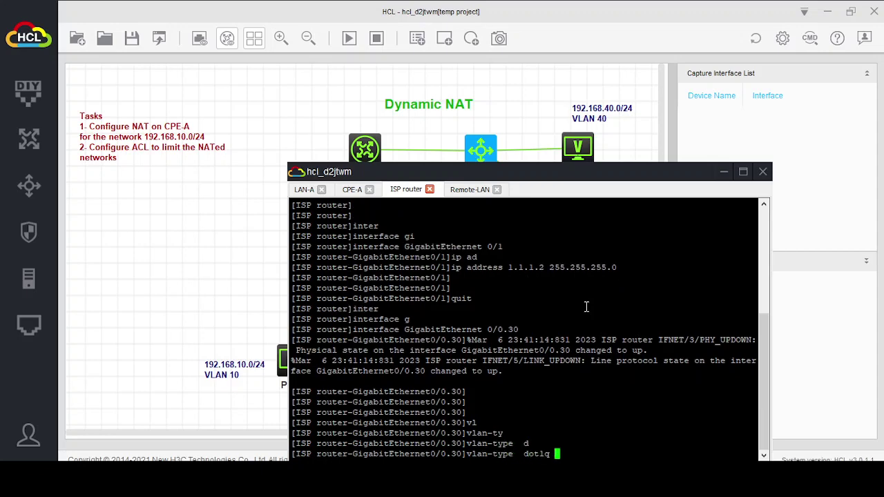
pyautogui.write('v')
pyautogui.press('Tab')
pyautogui.write('30')
pyautogui.press('Return')
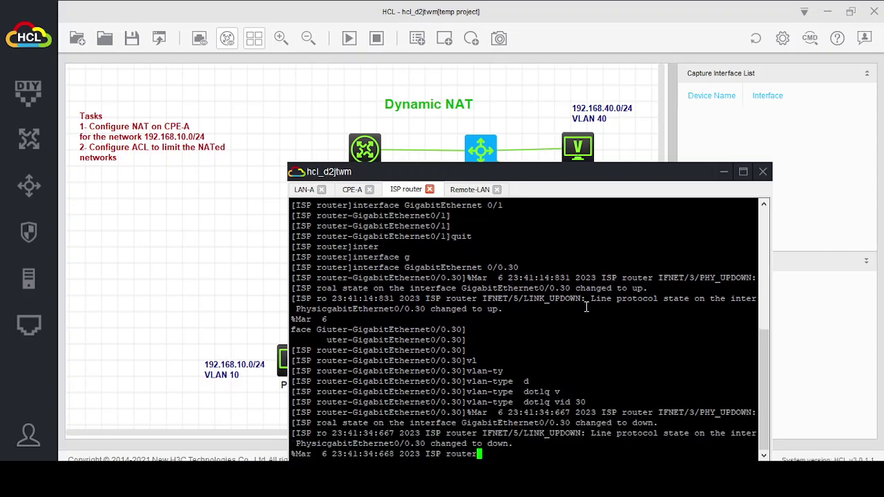
# Assign IP address 192.168.30.1 255.255.255.0 to subinterface 0/0.30.
pyautogui.write('ip ad')
pyautogui.press('Tab')
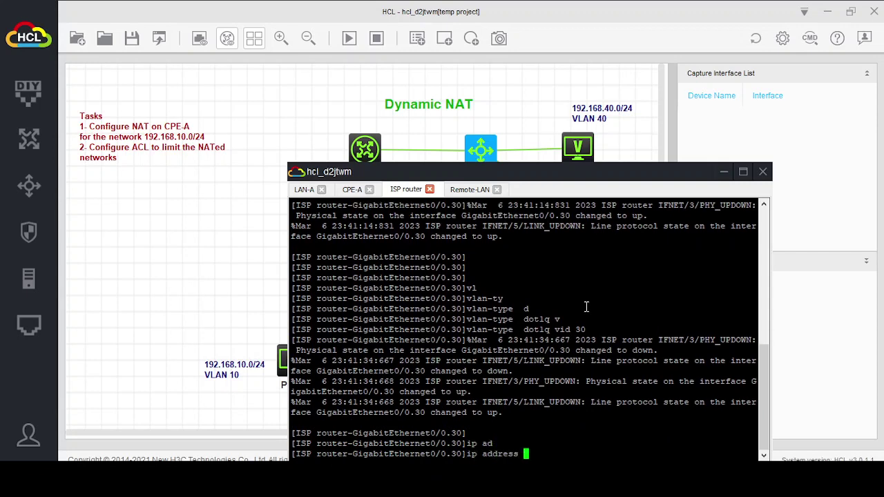
pyautogui.write('192.168.30.1 255.255')
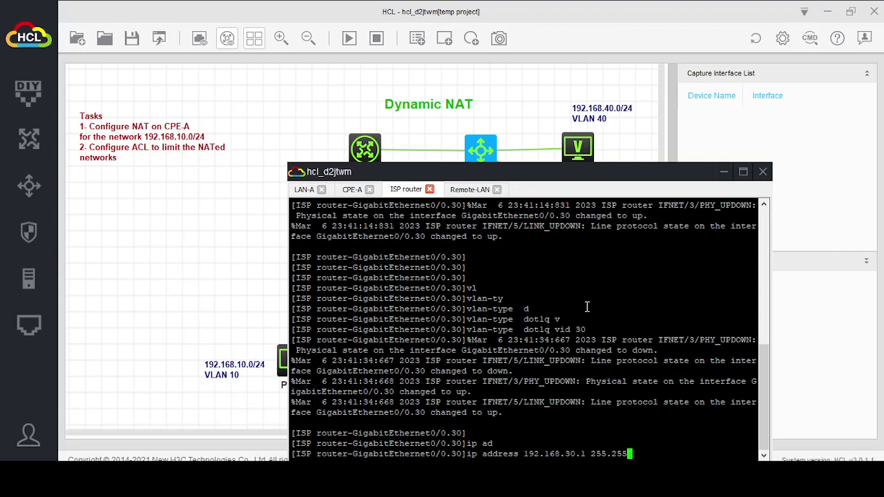
pyautogui.write('.255.0')
pyautogui.press('Return')
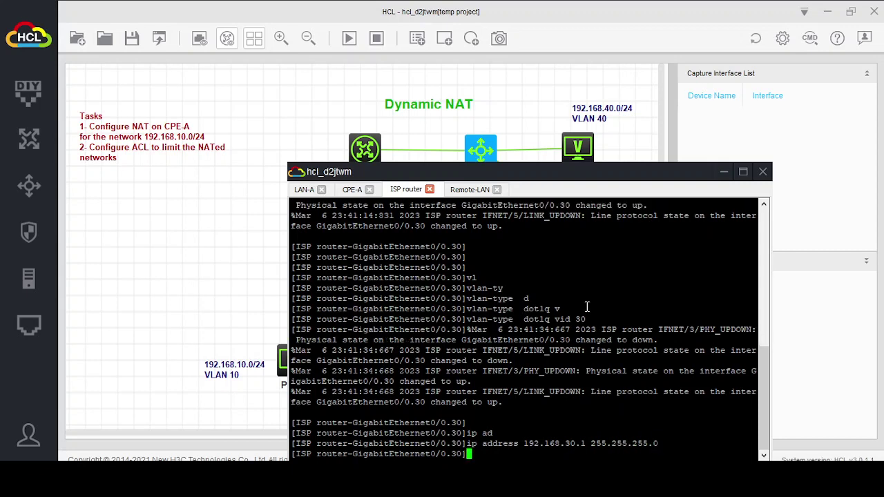
pyautogui.write('quit')
pyautogui.press('Return')
pyautogui.write('inter')
pyautogui.press('Tab')
pyautogui.write('g')
pyautogui.press('Tab')
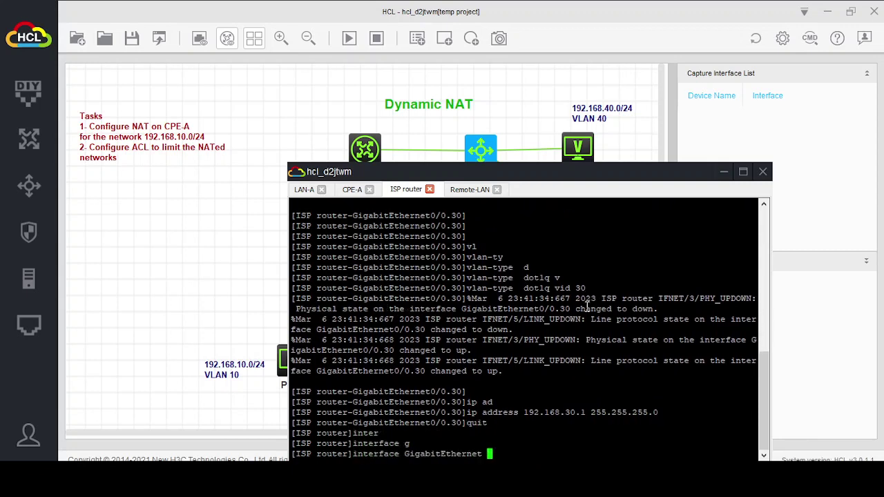
# Enter subinterface GigabitEthernet0/0.40 and tag it with dot1q VLAN 40.
pyautogui.write('0/0.40')
pyautogui.press('Return')
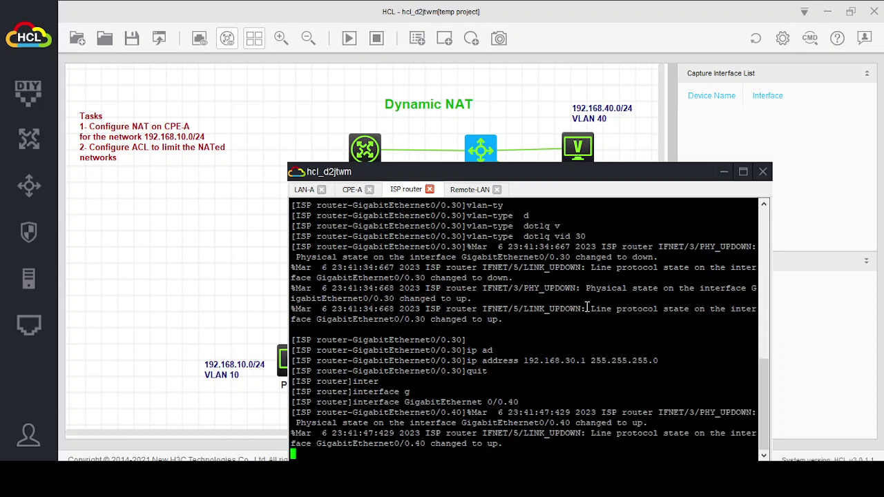
pyautogui.press('Return')
pyautogui.press('Return')
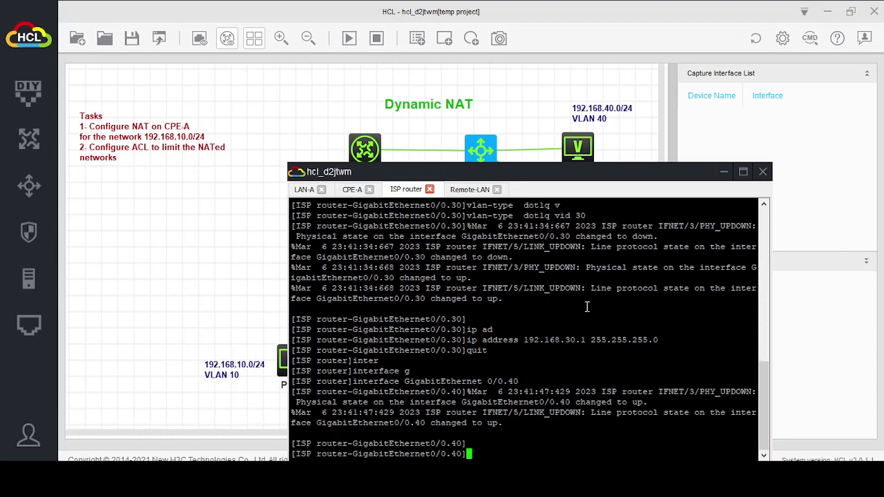
pyautogui.write('vl')
pyautogui.press('Tab')
pyautogui.write('an-ty')
pyautogui.press('Tab')
pyautogui.write('do')
pyautogui.press('Tab')
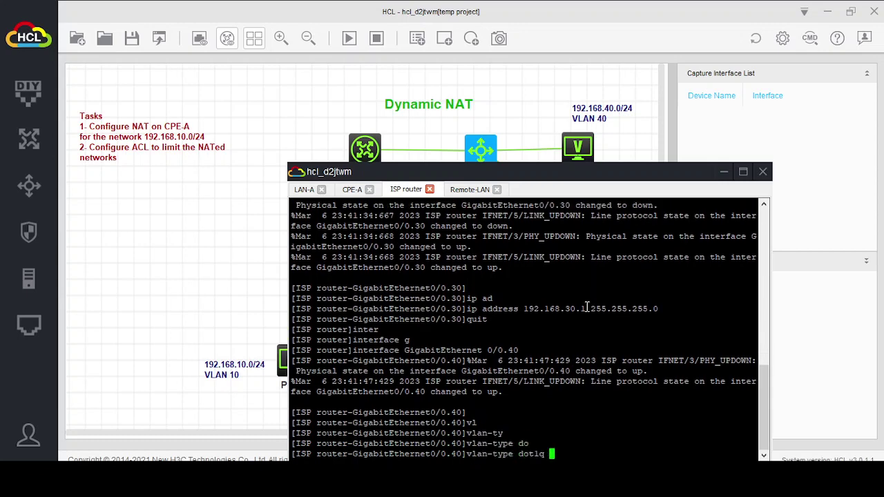
pyautogui.write('v')
pyautogui.press('Tab')
pyautogui.write('40')
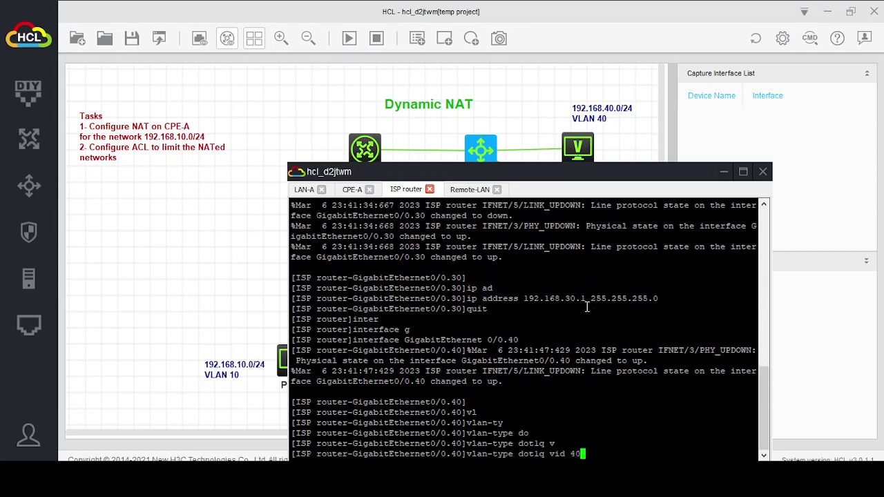
pyautogui.press('Return')
pyautogui.press('Return')
# Assign 192.168.40.1 255.255.255.0 to the subinterface and leave its view.
pyautogui.write('ip ad')
pyautogui.press('Tab')
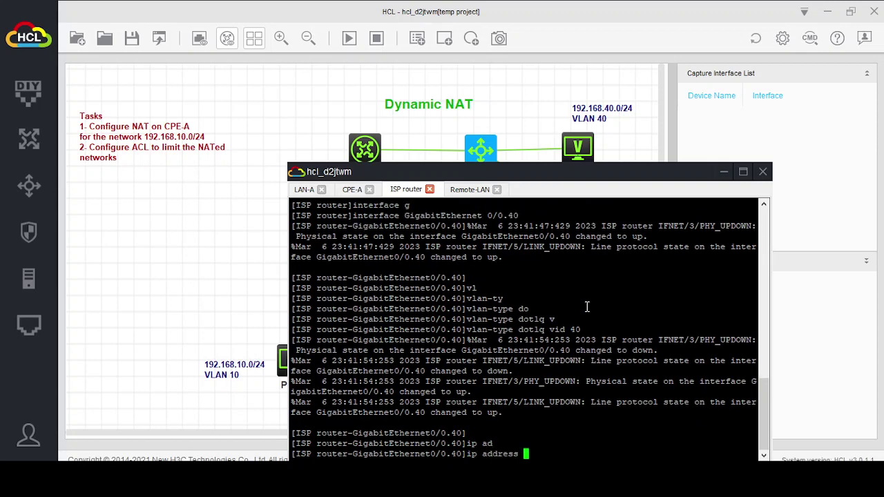
pyautogui.write('192.168.40.1 255')
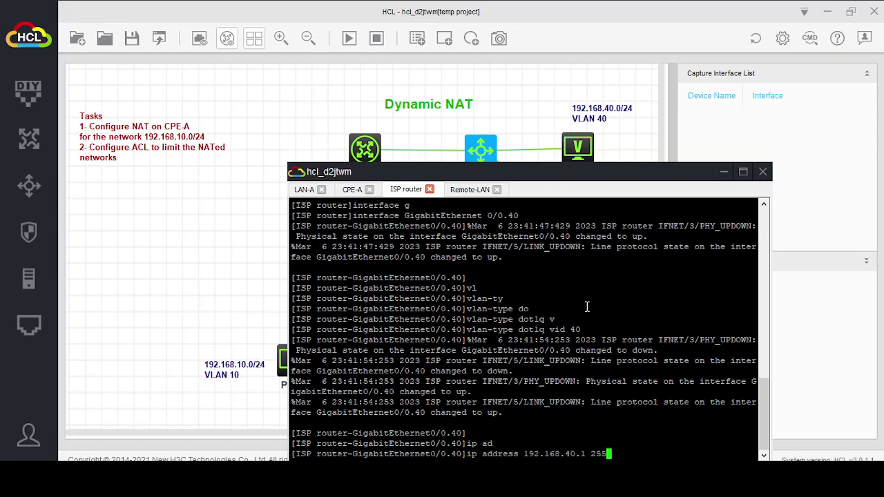
pyautogui.write('.255.255.0')
pyautogui.press('Return')
pyautogui.press('Return')
pyautogui.press('Return')
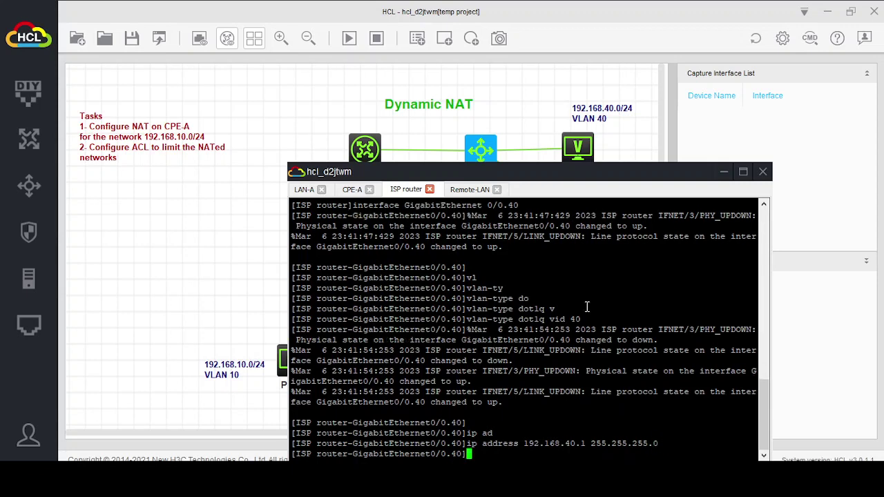
pyautogui.write('quit')
pyautogui.press('Return')
pyautogui.press('Return')
pyautogui.press('Return')
pyautogui.press('Return')
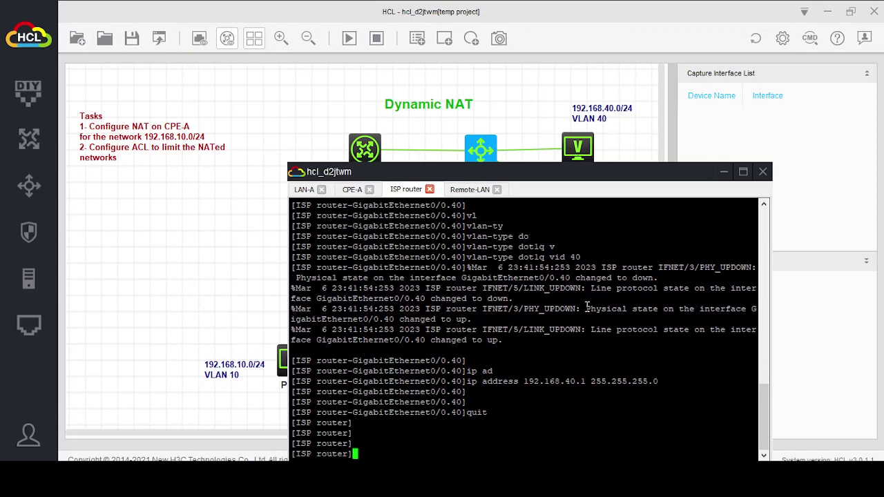
# Save the ISP router configuration to startup.cfg and switch to CPE-A's console.
pyautogui.write('sav')
pyautogui.press('Tab')
pyautogui.press('Return')
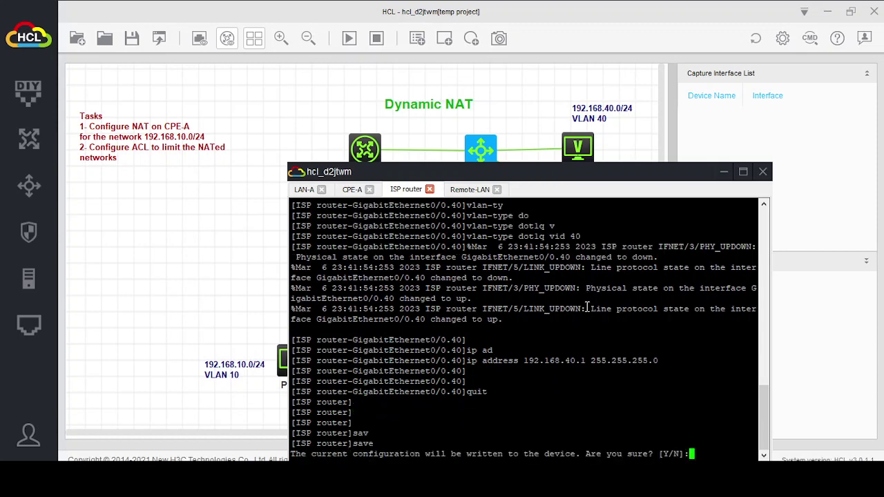
pyautogui.write('y')
pyautogui.press('Return')
pyautogui.press('Return')
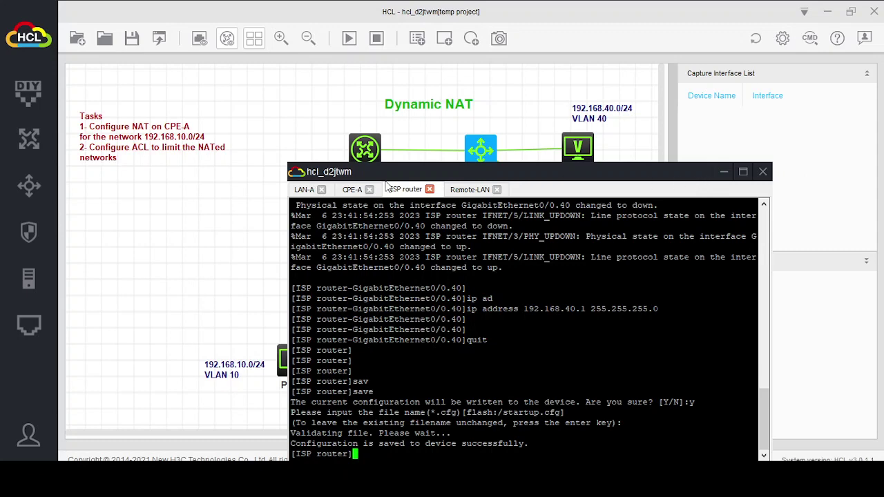
pyautogui.click(351, 192)
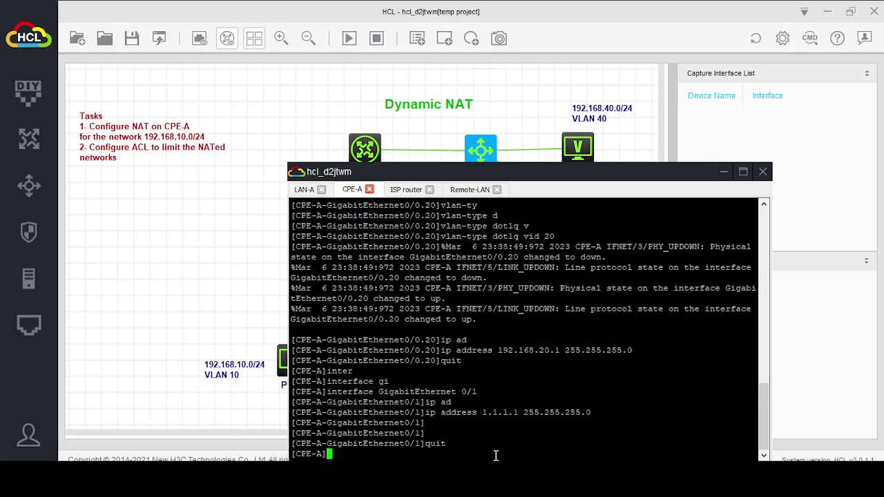
# Create NAT address group 1 named NAT on CPE-A.
pyautogui.write('n')
pyautogui.press('Tab')
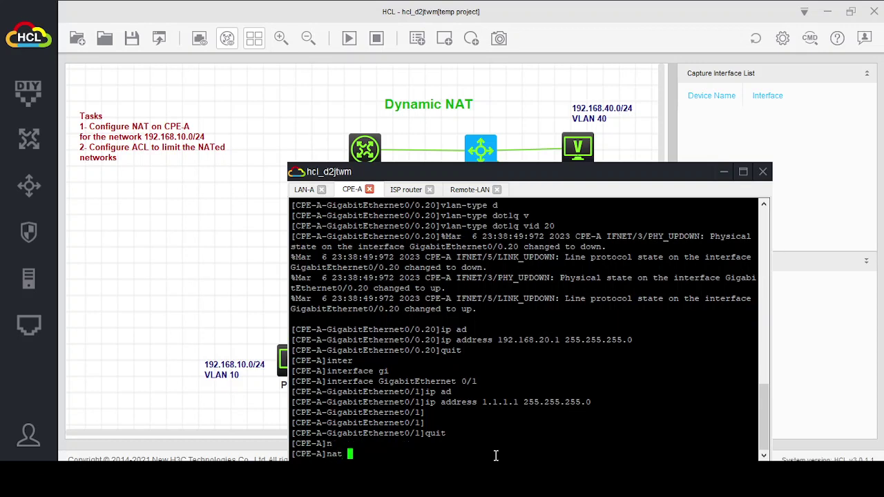
pyautogui.write('ad')
pyautogui.press('Tab')
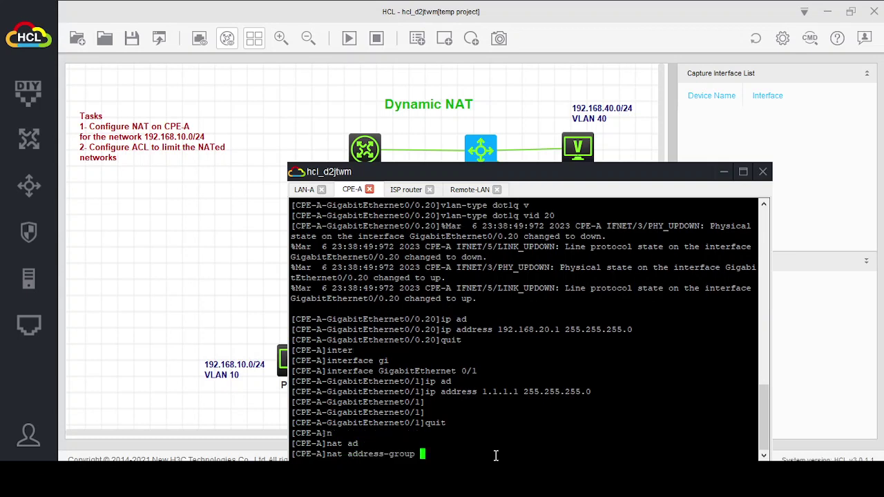
pyautogui.write('1 ')
pyautogui.write('na')
pyautogui.press('Tab')
pyautogui.write('NAT')
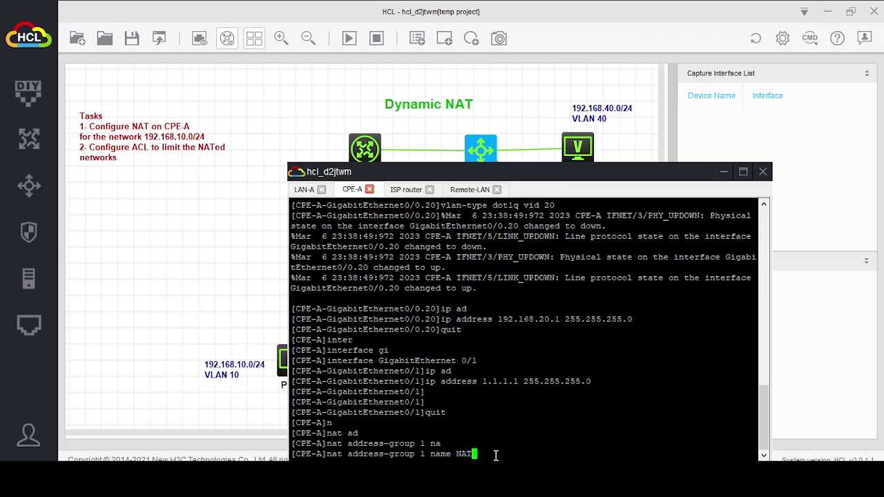
pyautogui.press('Return')
pyautogui.press('Return')
pyautogui.press('Return')
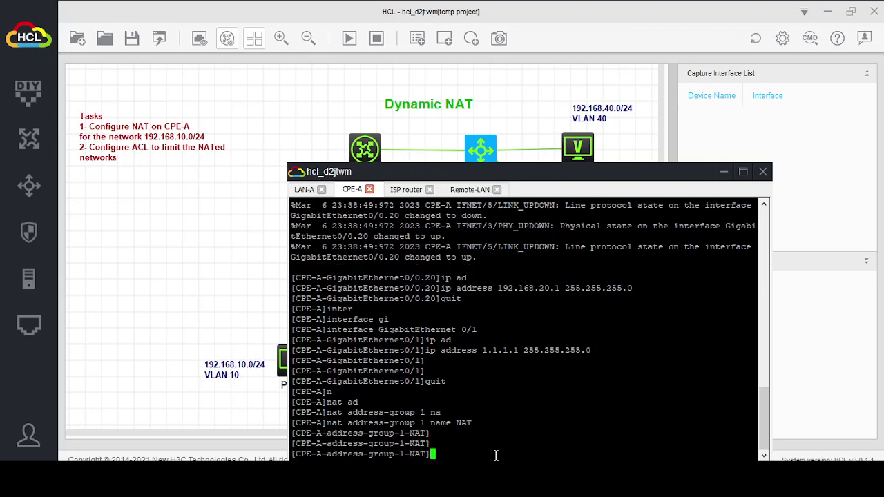
# Set the group's address range to 1.1.1.1 1.1.1.1 and leave the group view.
pyautogui.write('ad')
pyautogui.press('Tab')
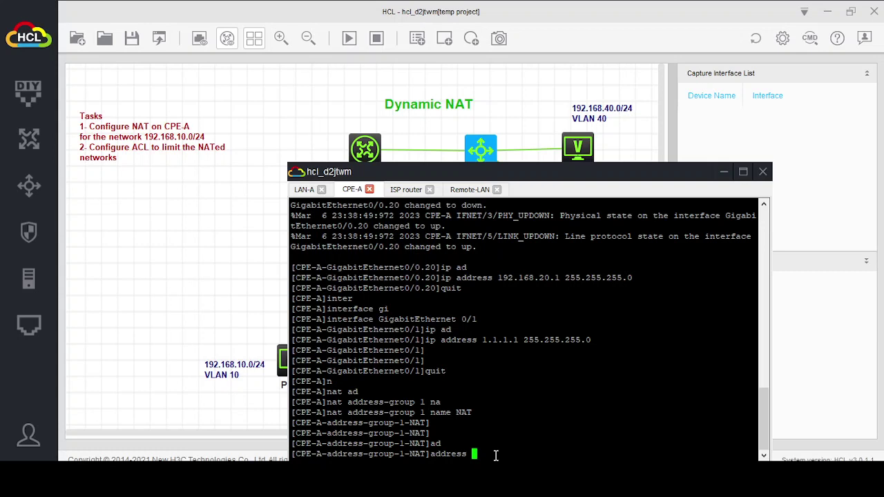
pyautogui.write('1.1.1.1 1.1.1.1')
pyautogui.press('BackSpace')
pyautogui.press('BackSpace')
pyautogui.press('BackSpace')
pyautogui.press('BackSpace')
pyautogui.press('BackSpace')
pyautogui.press('BackSpace')
pyautogui.press('BackSpace')
pyautogui.press('BackSpace')
pyautogui.press('BackSpace')
pyautogui.press('BackSpace')
pyautogui.press('BackSpace')
pyautogui.press('BackSpace')
pyautogui.press('BackSpace')
pyautogui.press('BackSpace')
pyautogui.press('BackSpace')
pyautogui.write('?')
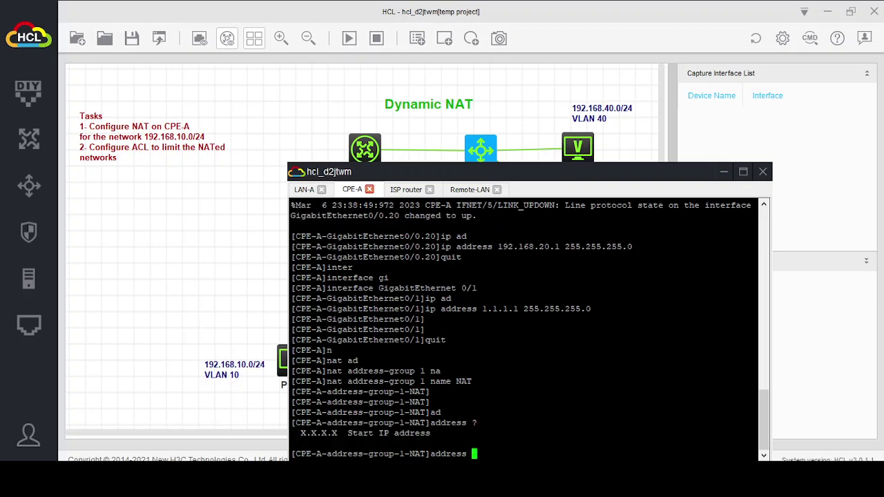
pyautogui.write('1.1.1.1 1.1.1.1')
pyautogui.press('Return')
pyautogui.press('Return')
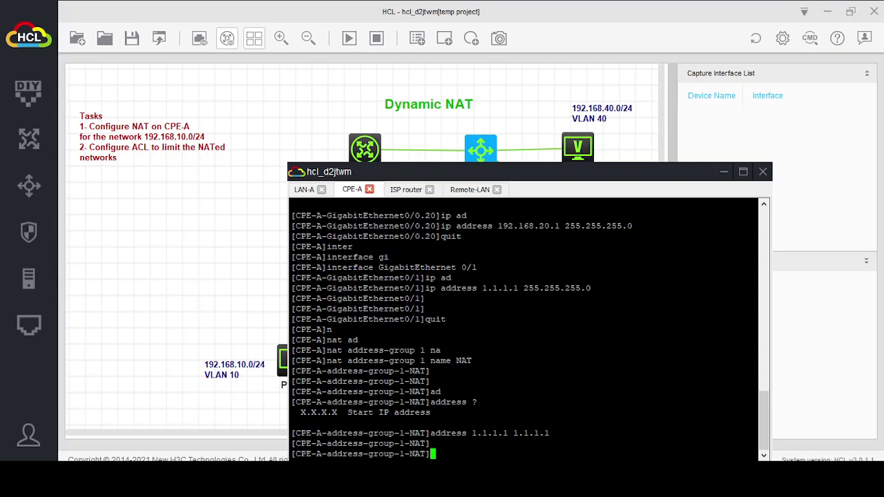
pyautogui.press('Return')
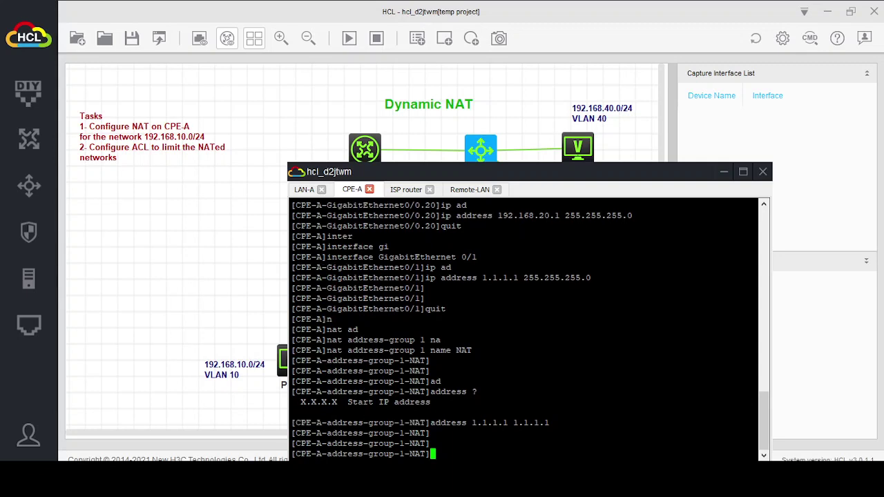
pyautogui.write('quit')
pyautogui.press('Return')
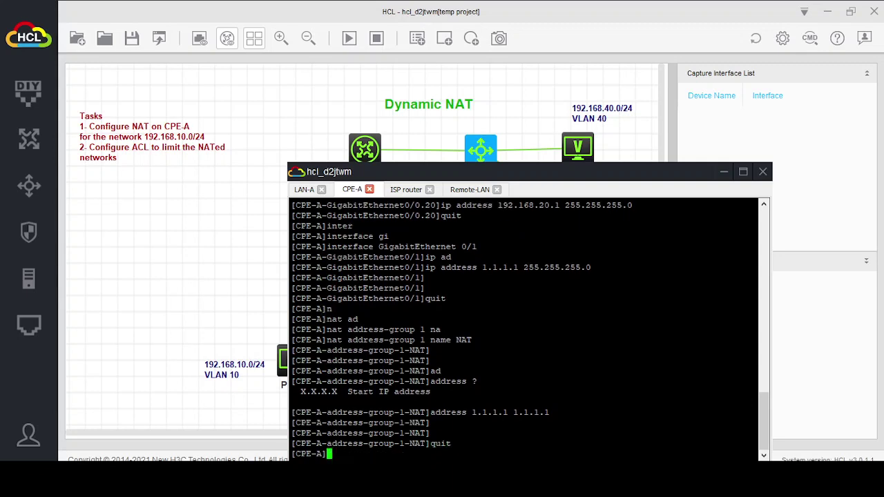
# Create basic ACL 2001 on CPE-A.
pyautogui.press('Return')
pyautogui.press('Return')
pyautogui.write('ac')
pyautogui.press('Tab')
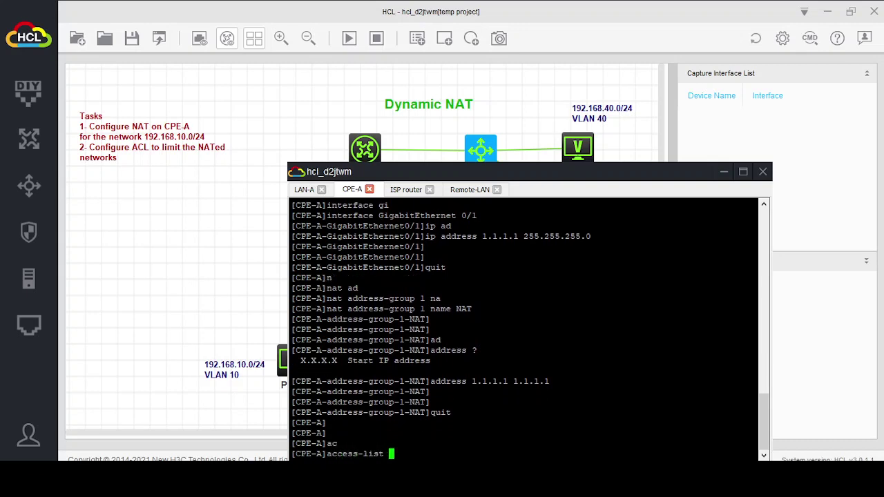
pyautogui.write('b')
pyautogui.press('Tab')
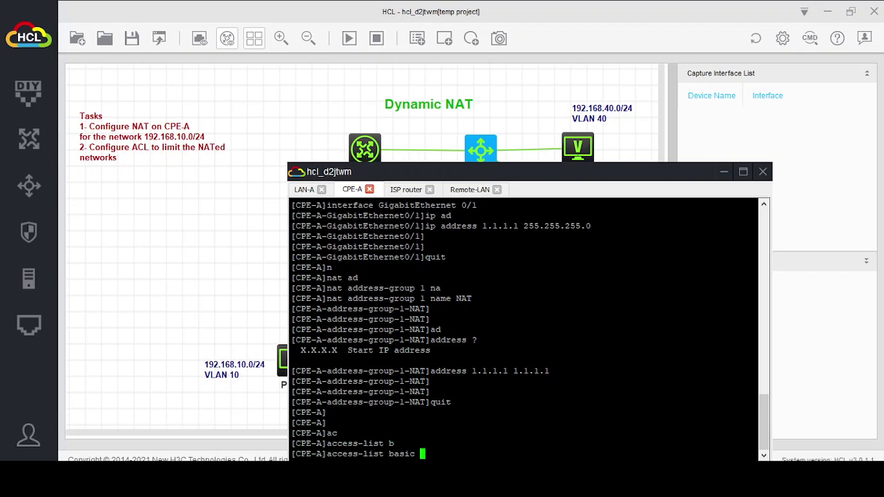
pyautogui.write('2001')
pyautogui.press('Return')
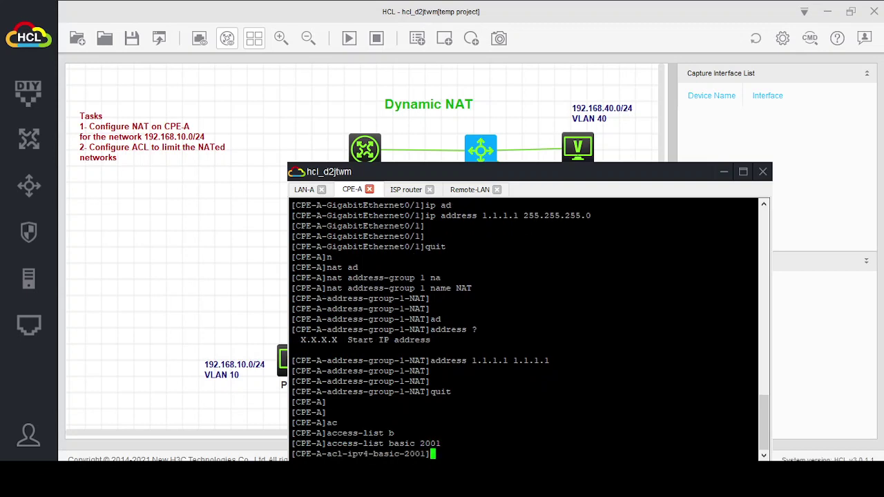
# Add a rule permitting source 192.168.10.0 0.0.0.255 and return to system view.
pyautogui.write('ru')
pyautogui.press('Tab')
pyautogui.write('per')
pyautogui.press('Tab')
pyautogui.write('so')
pyautogui.press('Tab')
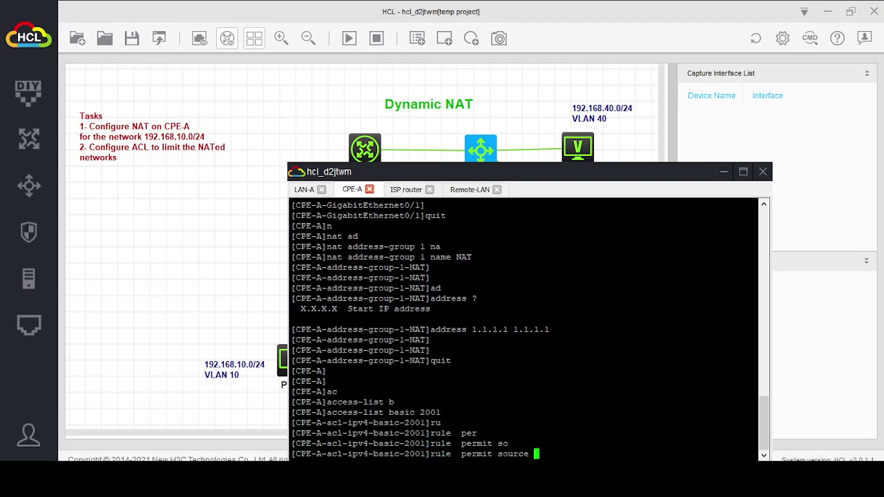
pyautogui.write('192.168.')
pyautogui.write('10.0 0.0.0.255')
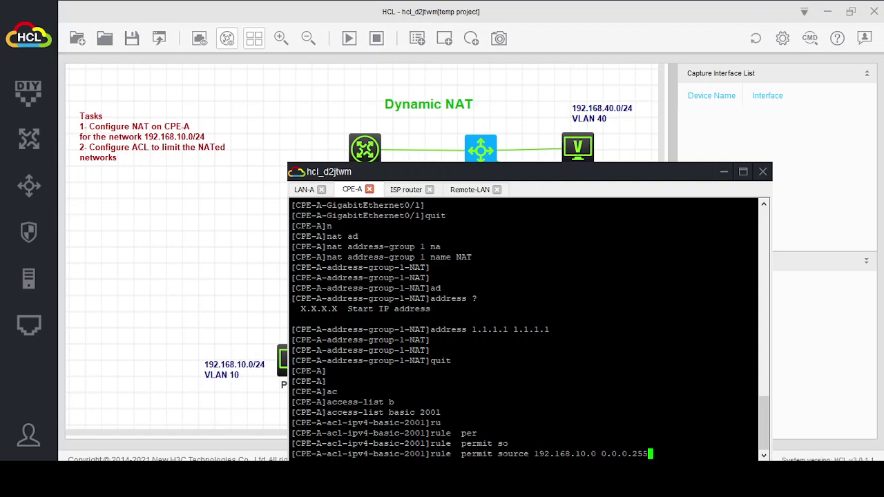
pyautogui.press('Return')
pyautogui.press('Return')
pyautogui.press('Return')
pyautogui.write('quit')
pyautogui.press('Return')
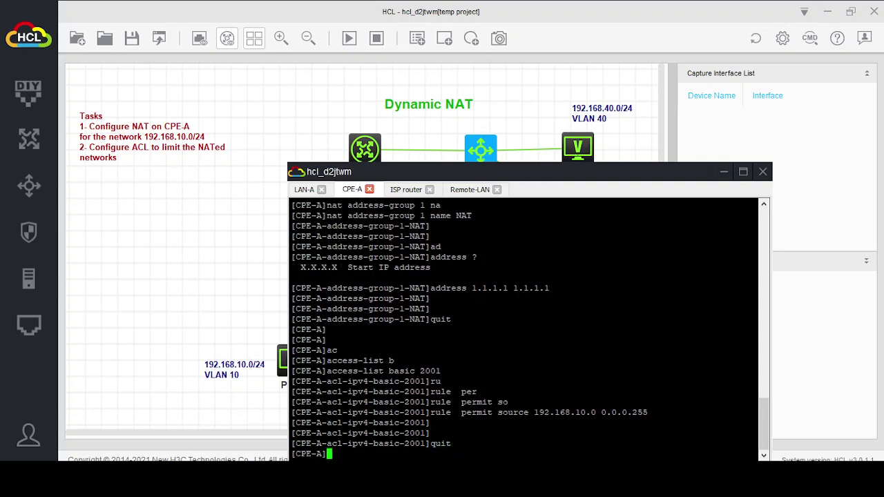
pyautogui.press('Return')
pyautogui.press('Return')
pyautogui.press('Return')
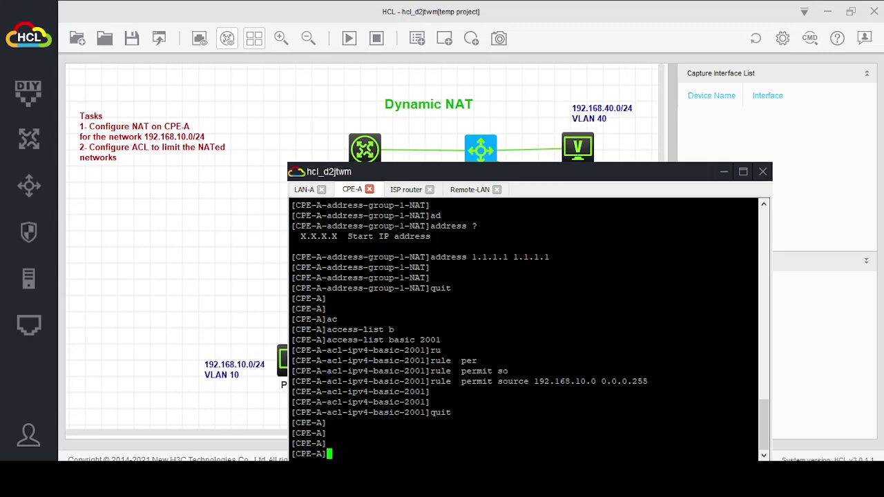
# Add the default route ip route-static 0.0.0.0 0.0.0.0 1.1.1.2 on CPE-A.
pyautogui.write('ip rou')
pyautogui.press('Tab')
pyautogui.write('-st')
pyautogui.press('Tab')
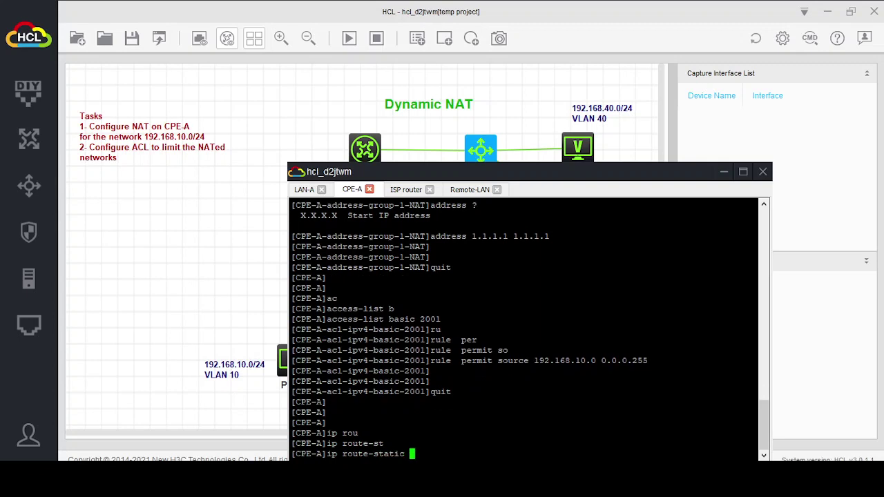
pyautogui.write('0.0.0.0 0.0.0.0 1.1.1.2')
pyautogui.press('Return')
pyautogui.press('Return')
pyautogui.press('Return')
pyautogui.press('Return')
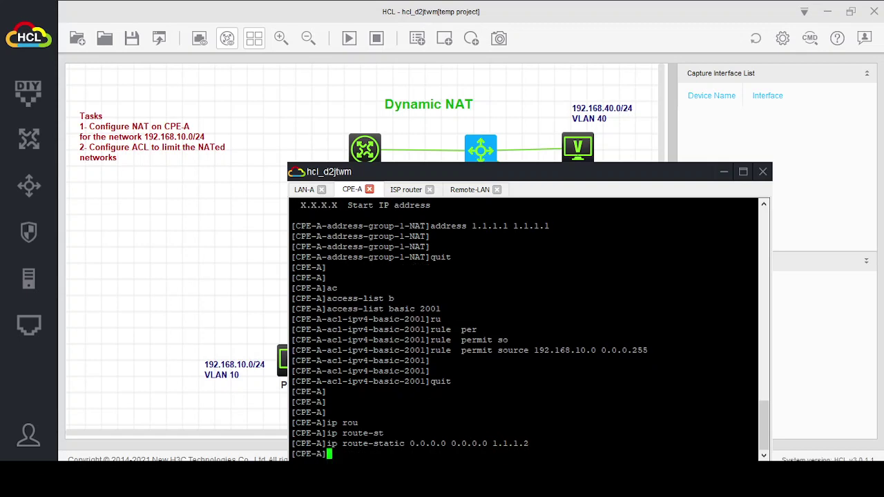
pyautogui.write('inter')
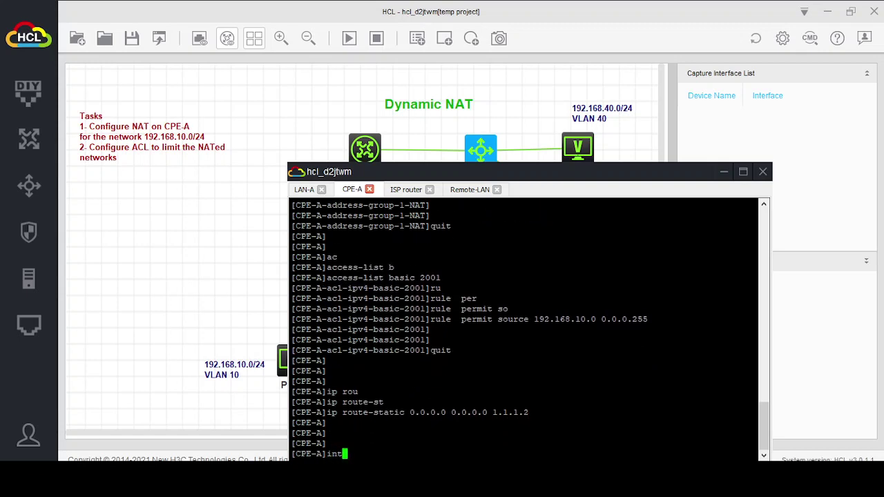
pyautogui.press('Tab')
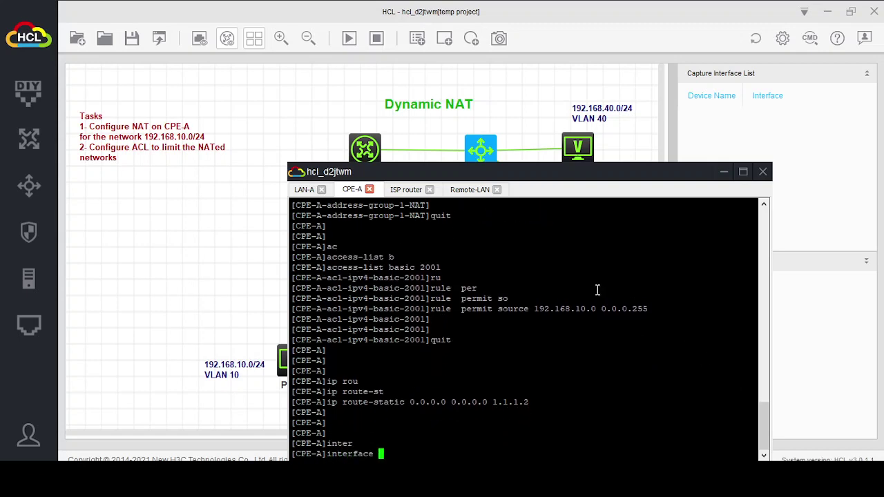
# Enter CPE-A's GigabitEthernet0/1 interface view.
pyautogui.moveTo(422, 176); pyautogui.dragTo(562, 132)
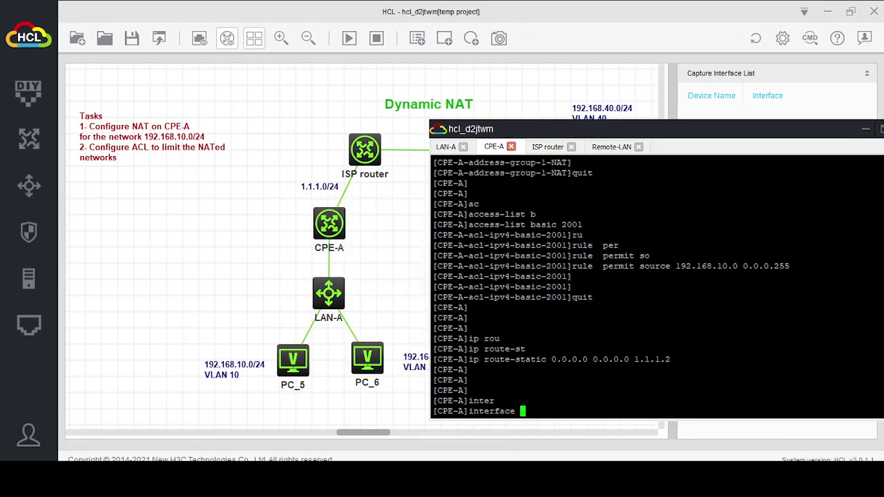
pyautogui.write('gi')
pyautogui.press('Tab')
pyautogui.write('0/1')
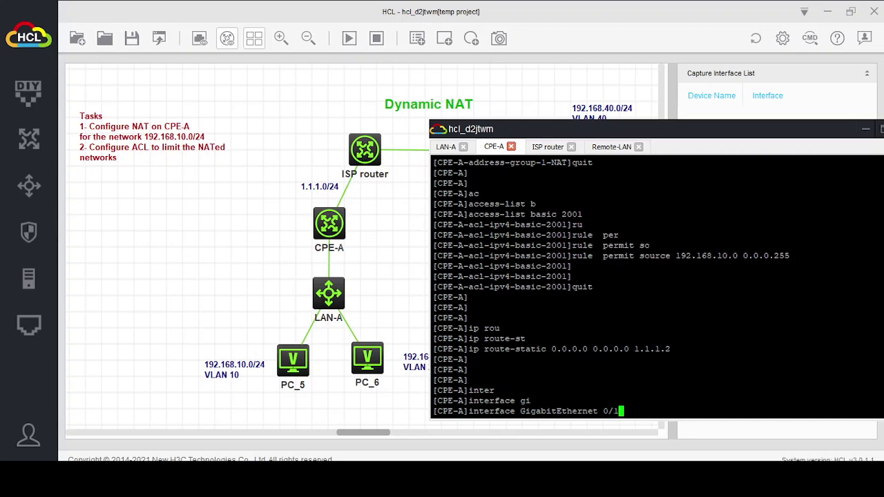
pyautogui.press('Return')
# Apply nat outbound 2001 address-group 1 on G0/1 and return to system view.
pyautogui.write('n')
pyautogui.press('Tab')
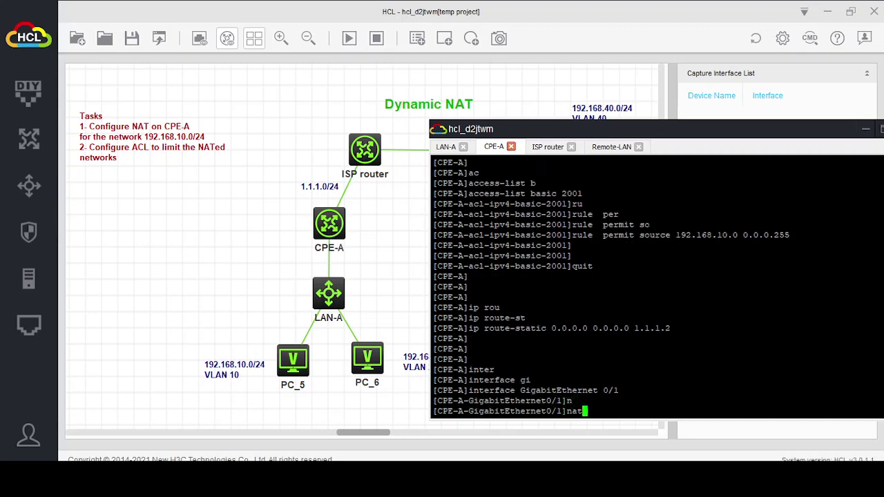
pyautogui.write('ad')
pyautogui.press('Tab')
pyautogui.press('BackSpace')
pyautogui.press('BackSpace')
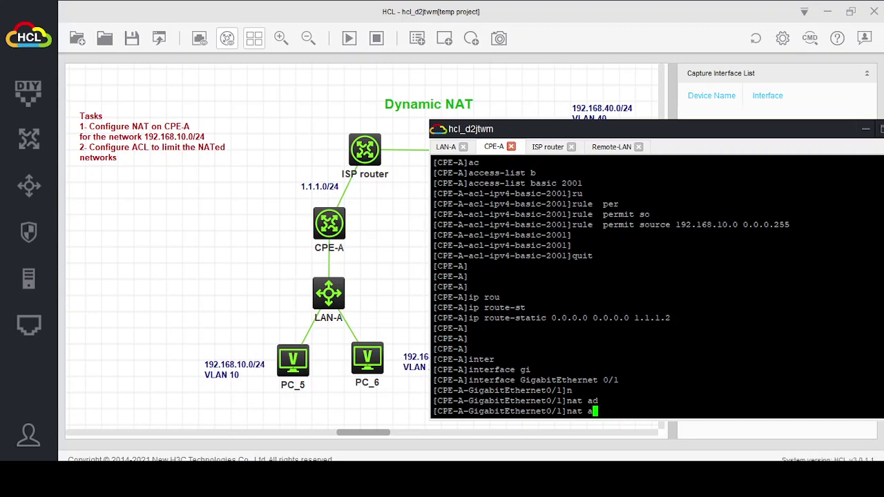
pyautogui.write('?')
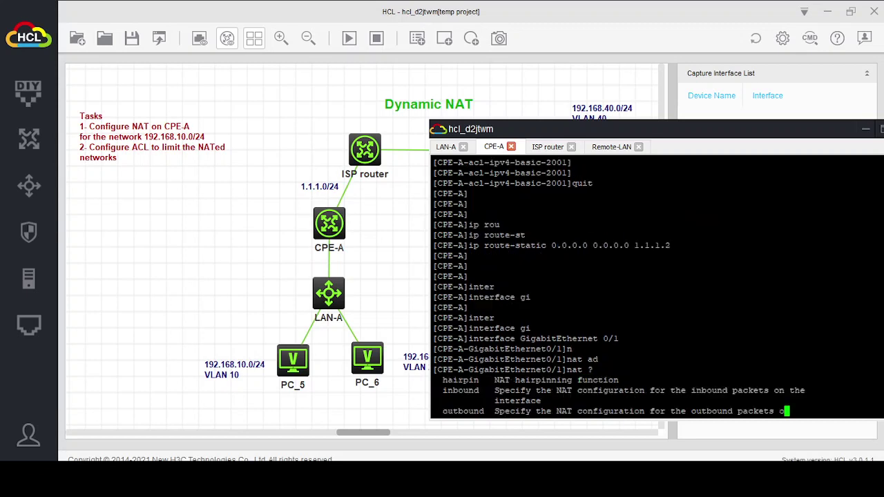
pyautogui.press('BackSpace')
pyautogui.write('ou')
pyautogui.press('Tab')
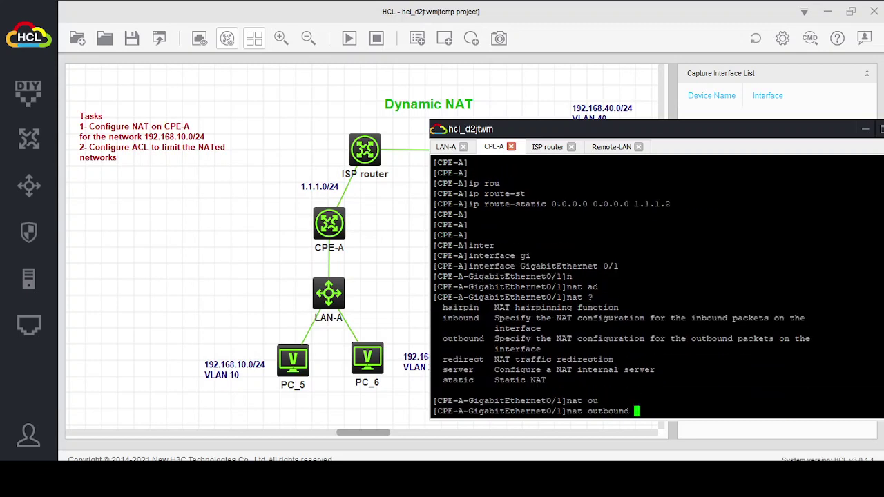
pyautogui.write('ad')
pyautogui.press('Tab')
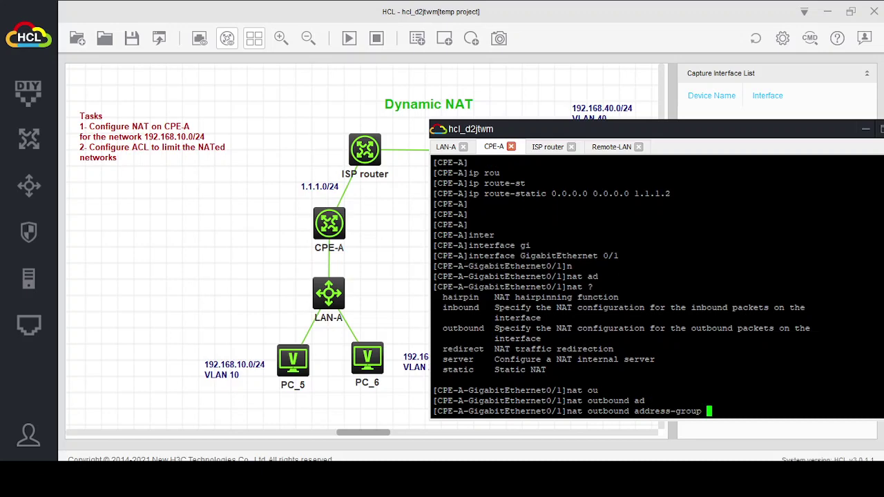
pyautogui.press('BackSpace')
pyautogui.press('BackSpace')
pyautogui.press('BackSpace')
pyautogui.press('BackSpace')
pyautogui.press('BackSpace')
pyautogui.press('BackSpace')
pyautogui.press('BackSpace')
pyautogui.press('BackSpace')
pyautogui.press('BackSpace')
pyautogui.press('BackSpace')
pyautogui.press('BackSpace')
pyautogui.press('BackSpace')
pyautogui.press('BackSpace')
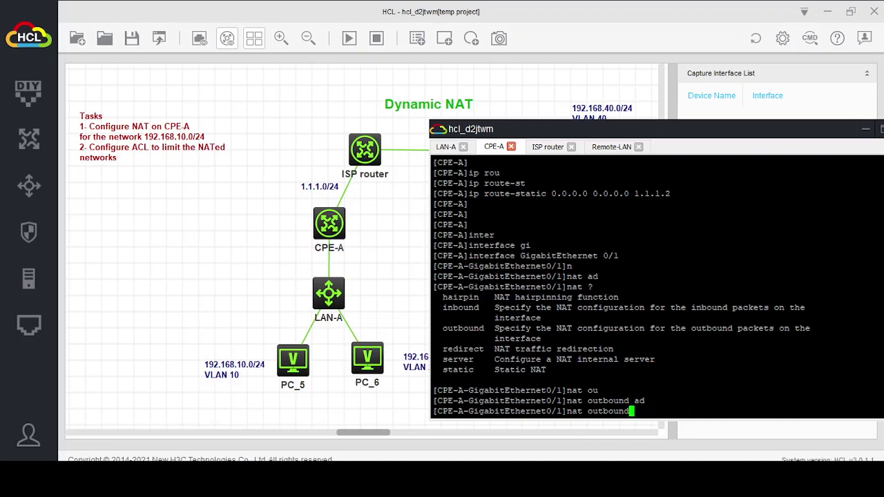
pyautogui.write('?')
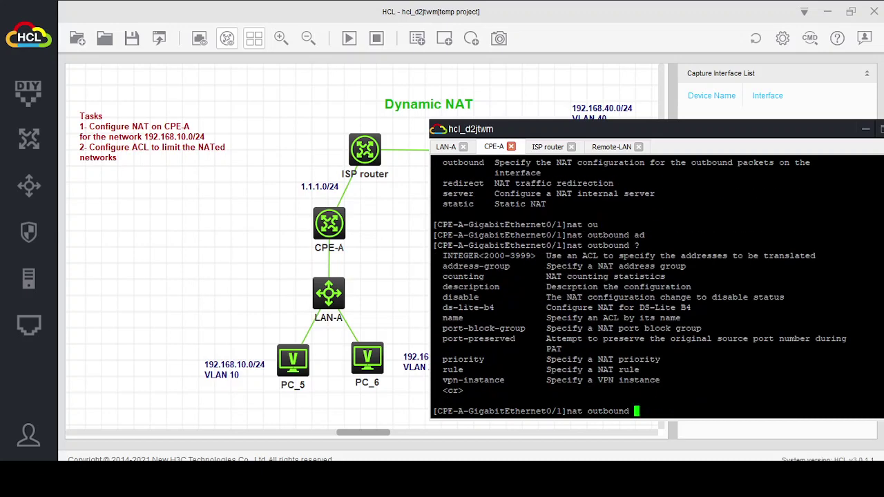
pyautogui.write('2001 ad')
pyautogui.press('Tab')
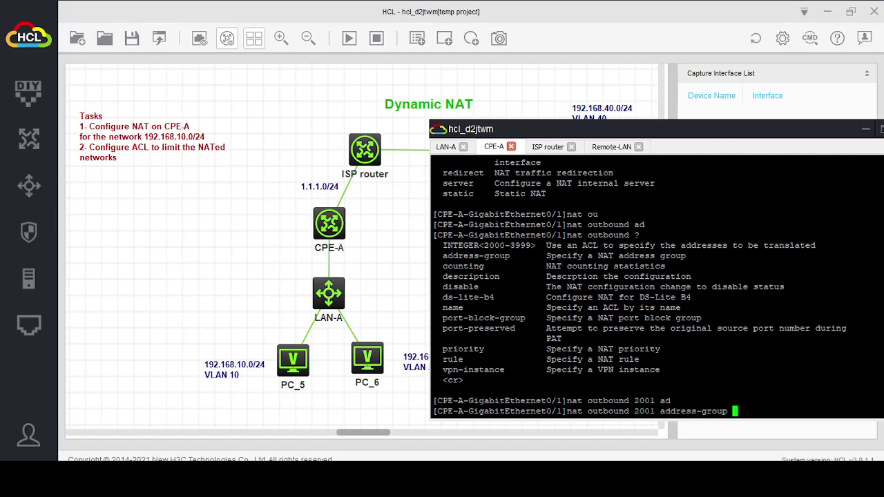
pyautogui.write('1')
pyautogui.press('Return')
pyautogui.press('Return')
pyautogui.press('Return')
pyautogui.press('Return')
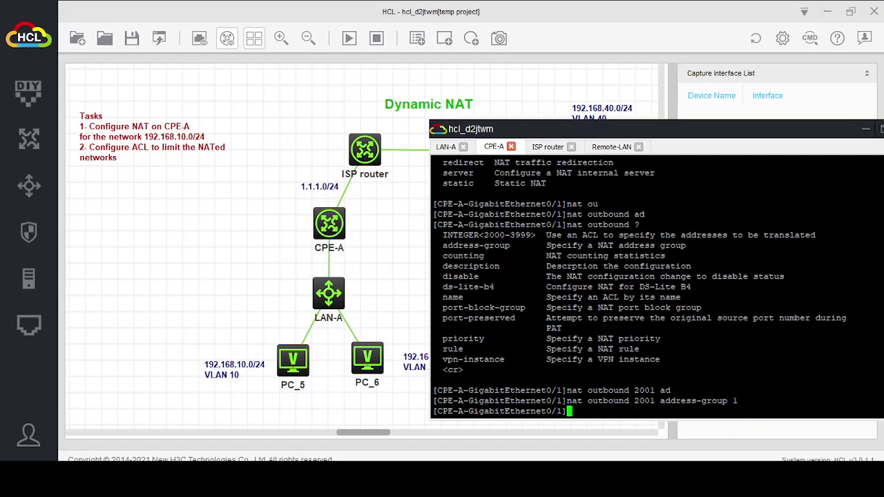
pyautogui.write('quit')
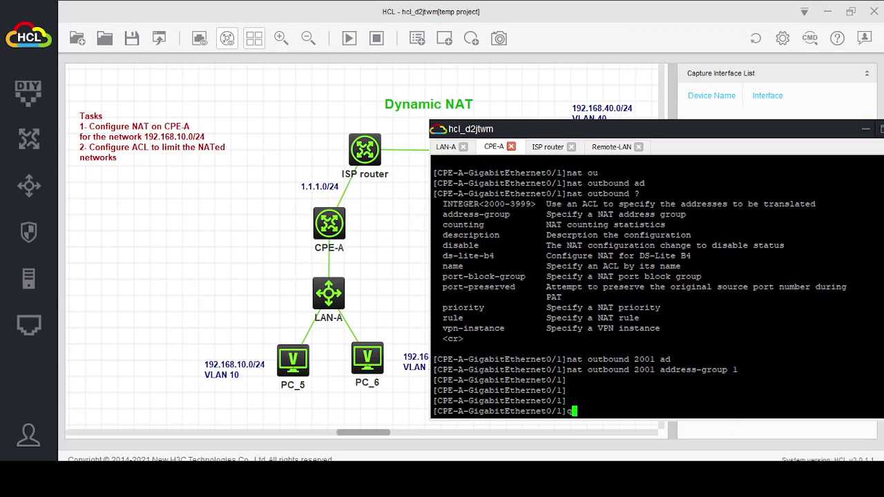
pyautogui.press('Return')
pyautogui.press('Return')
pyautogui.press('Return')
pyautogui.press('Return')
pyautogui.press('Return')
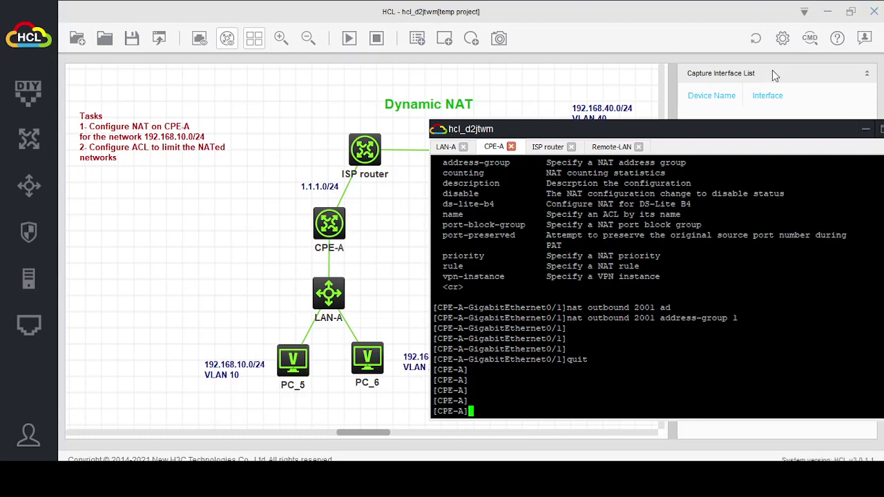
# Hide the CPE-A terminal, then open and close PC_5's console.
pyautogui.moveTo(820, 130); pyautogui.dragTo(645, 123)
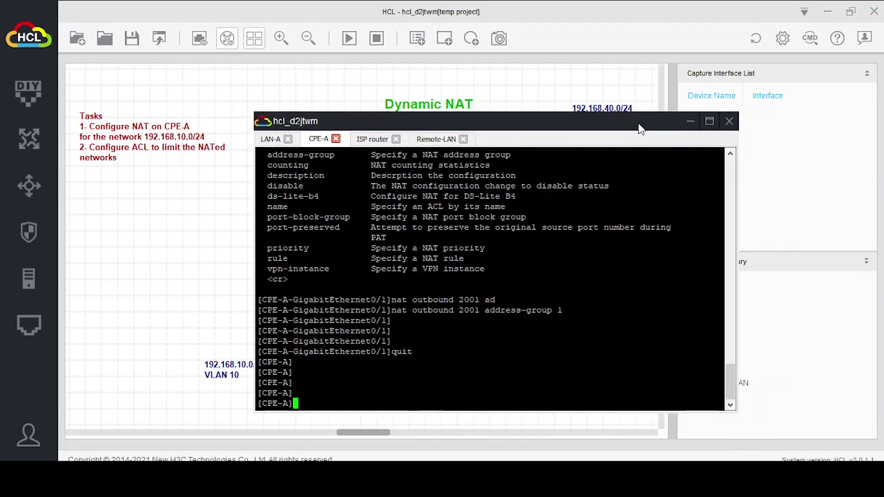
pyautogui.click(691, 121)
pyautogui.click(306, 360)
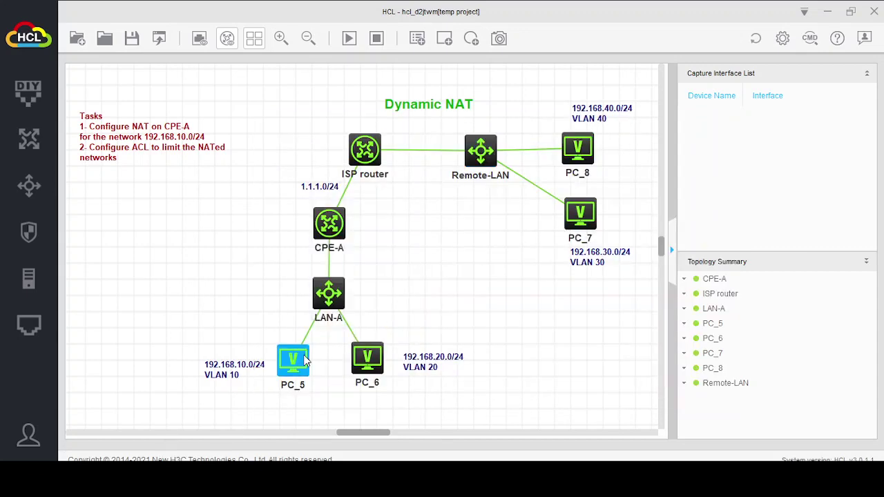
pyautogui.doubleClick(306, 359)
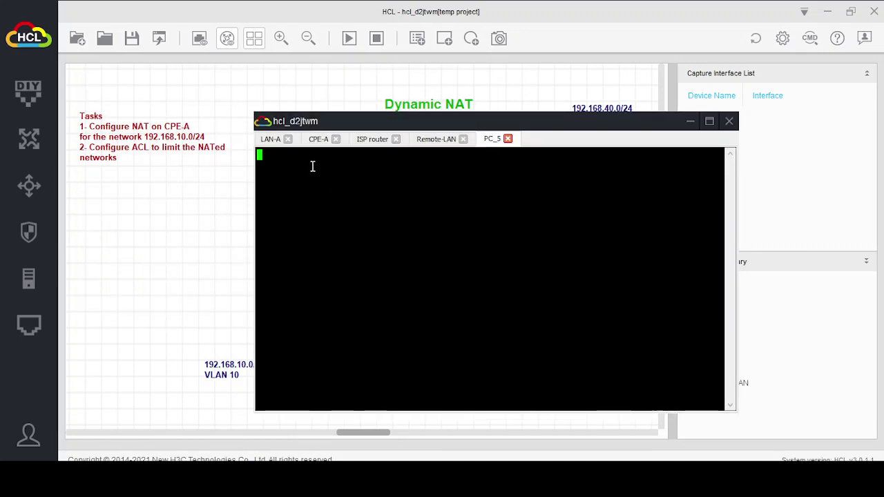
pyautogui.click(727, 122)
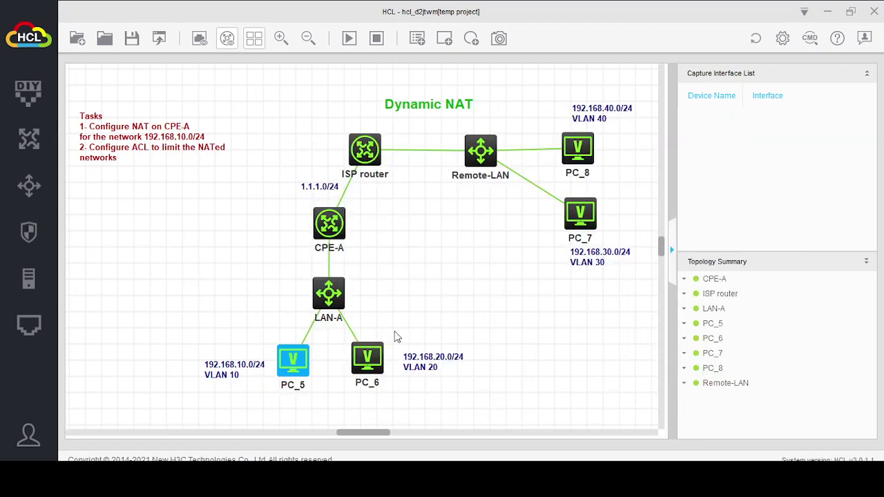
# Enable PC_5's interface with IP 192.168.10.10, mask 255.255.255.0, gateway 192.168.10.1.
pyautogui.rightClick(308, 362)
pyautogui.click(394, 282)
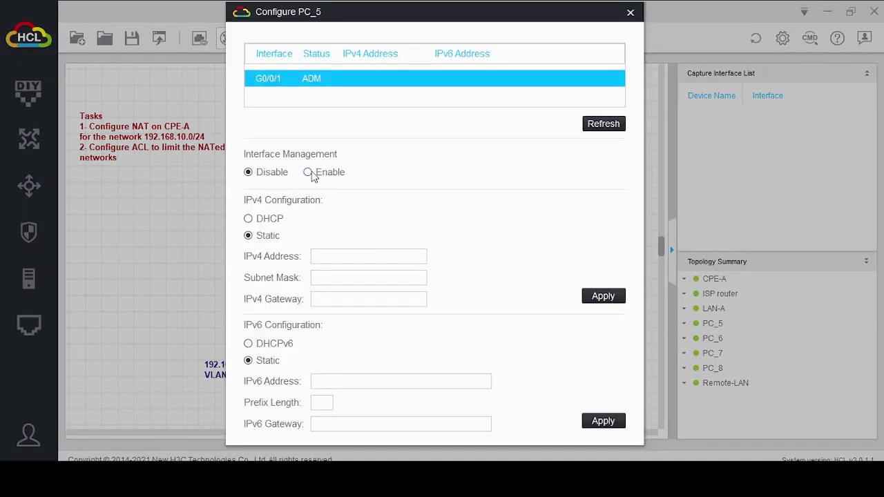
pyautogui.click(307, 173)
pyautogui.write('192.168.10.10')
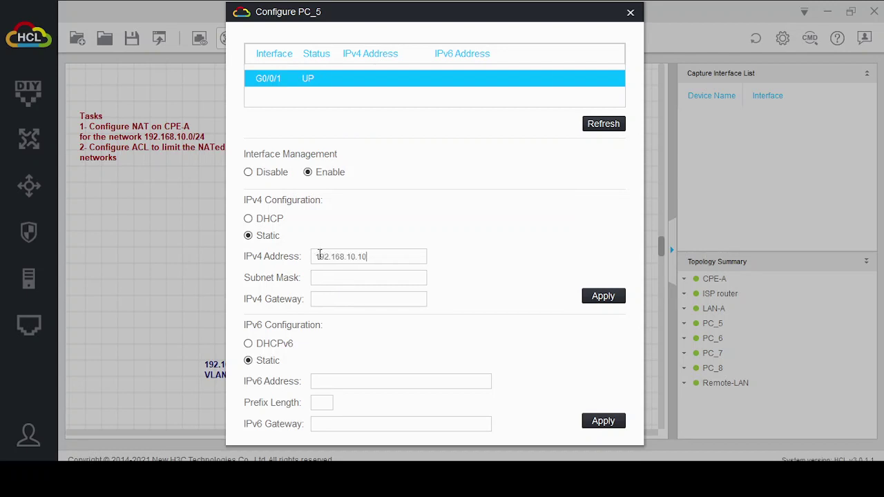
pyautogui.write('55.')
pyautogui.press('BackSpace')
pyautogui.write('255.255.25')
pyautogui.write('192.168')
pyautogui.write('.10.1')
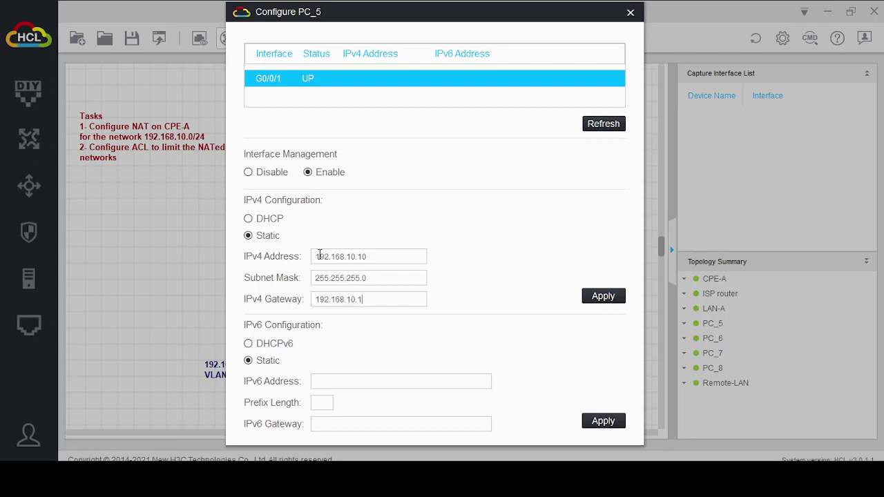
pyautogui.click(598, 301)
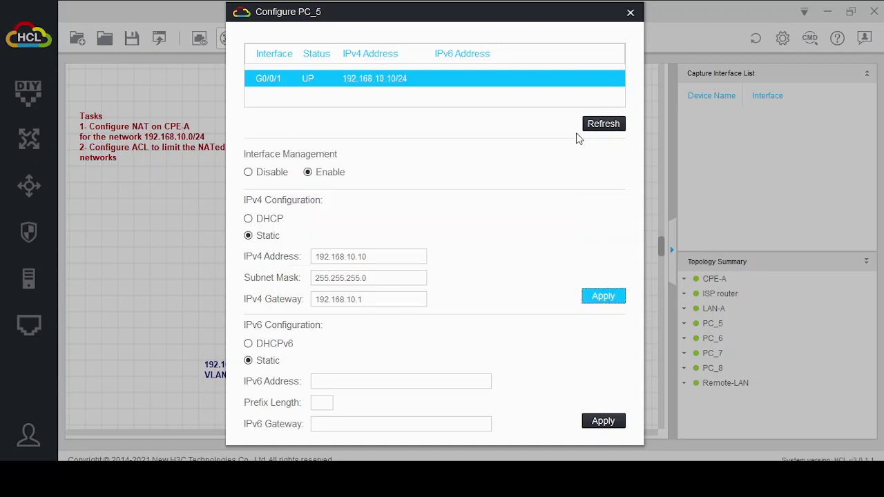
pyautogui.click(631, 12)
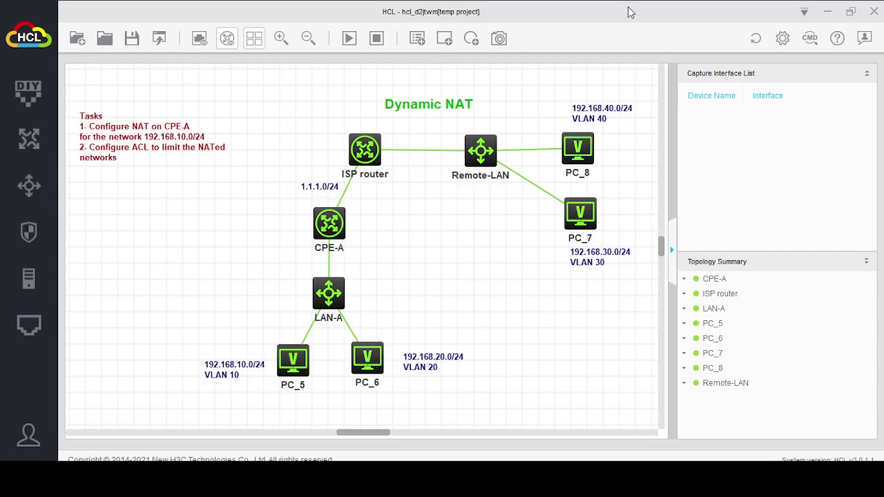
# Enable PC_6 with 192.168.20.10/255.255.255.0, gateway 192.168.20.1, then bring up PC_7's configuration.
pyautogui.rightClick(368, 356)
pyautogui.click(432, 282)
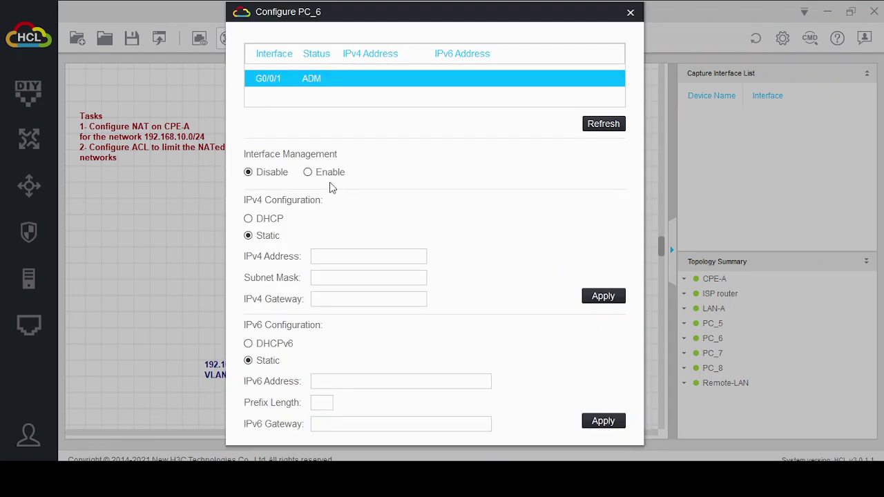
pyautogui.click(311, 173)
pyautogui.click(322, 255)
pyautogui.write('192.16')
pyautogui.write('8.20.')
pyautogui.write('255.255.2')
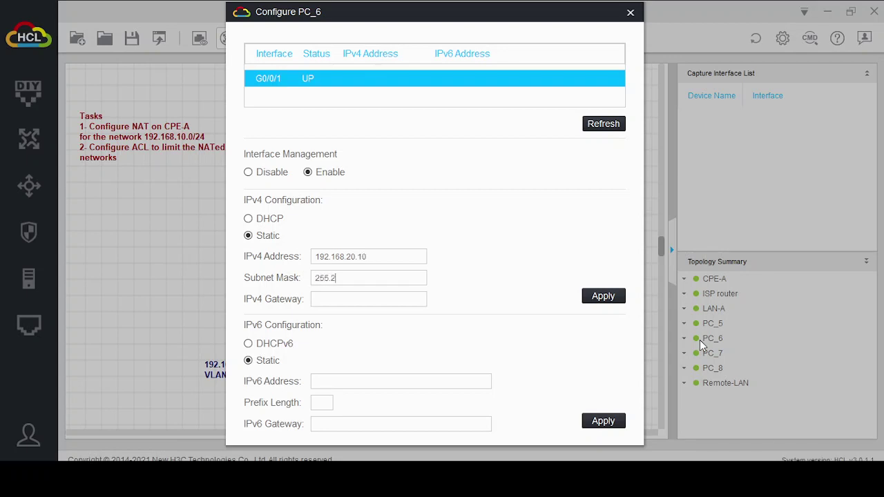
pyautogui.write('55.')
pyautogui.write('192.168.2')
pyautogui.write('0.1')
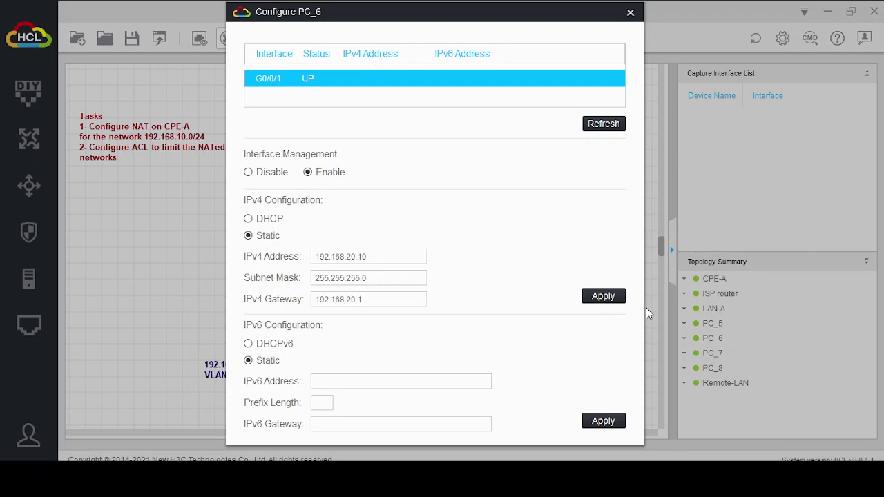
pyautogui.click(603, 297)
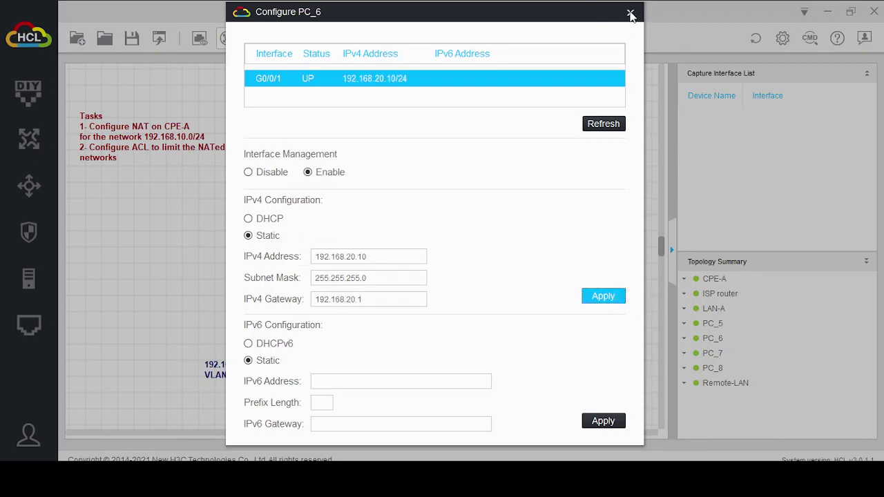
pyautogui.click(629, 12)
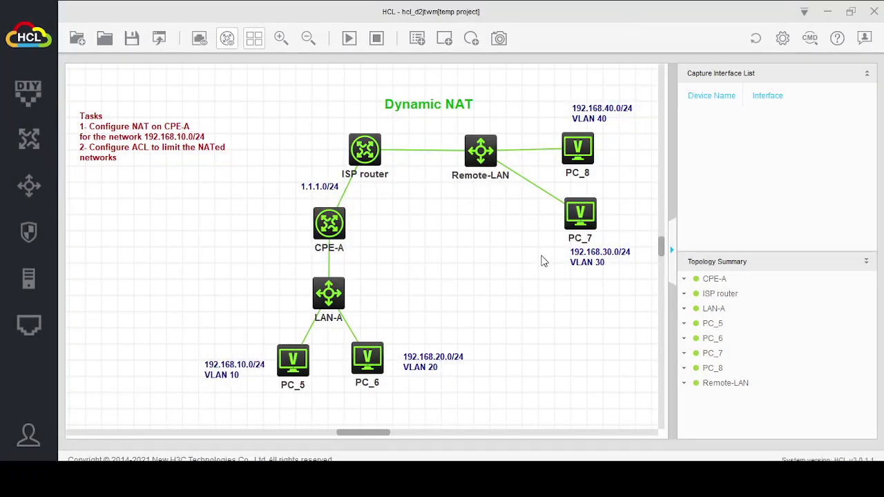
pyautogui.rightClick(578, 219)
pyautogui.click(628, 265)
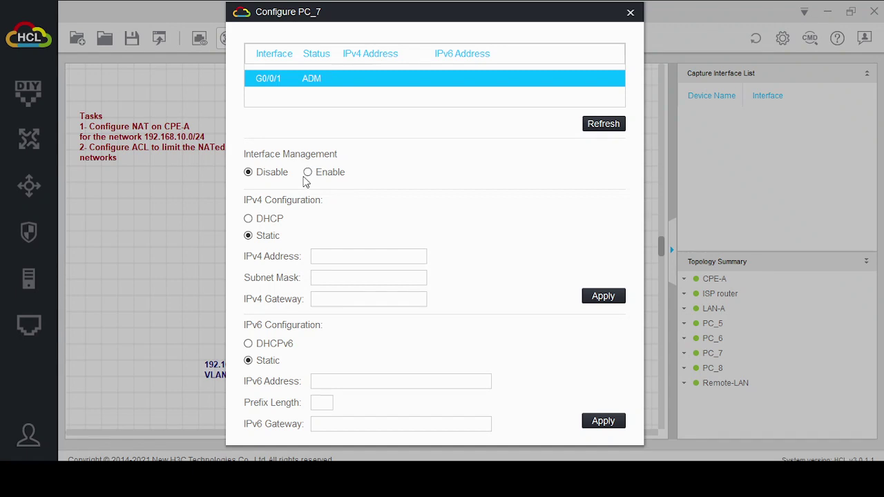
# Enable PC_7 with IP 192.168.30.10, mask 255.255.255.0, gateway 192.168.30.1.
pyautogui.click(308, 173)
pyautogui.write('192.168.30.10')
pyautogui.press('Tab')
pyautogui.write('255')
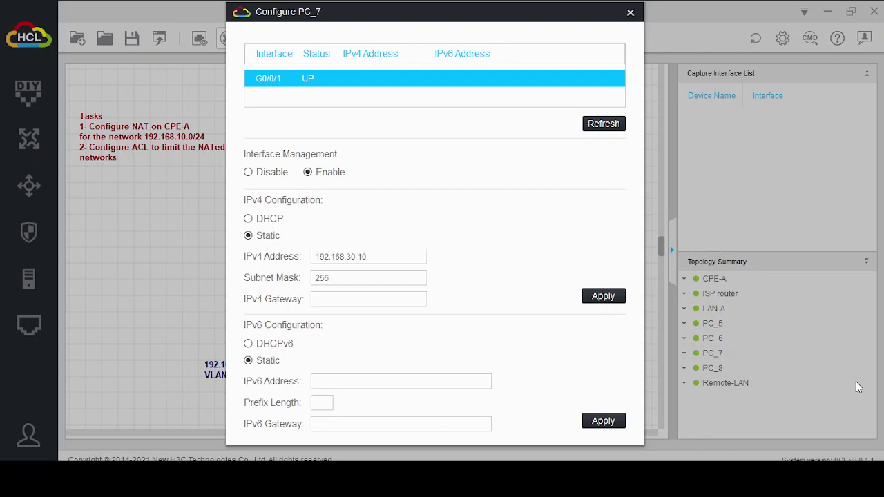
pyautogui.write('.255.255')
pyautogui.write('192.168.3')
pyautogui.write('0.1')
pyautogui.click(602, 299)
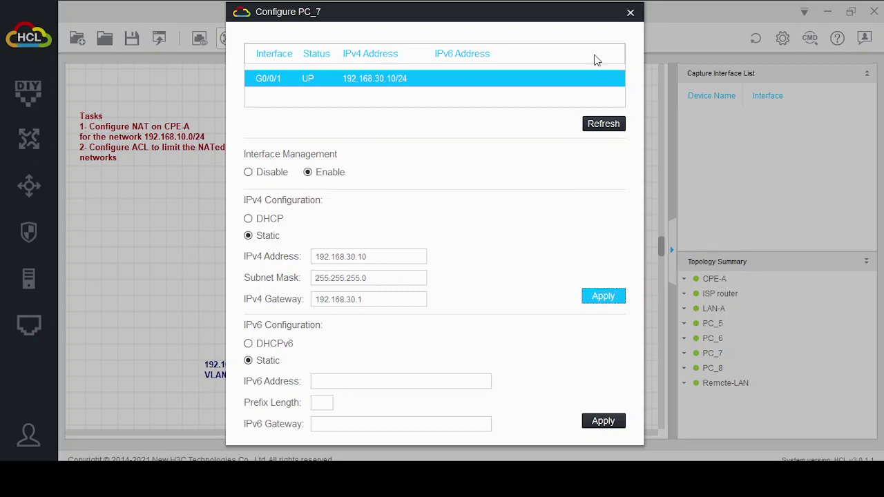
pyautogui.click(630, 12)
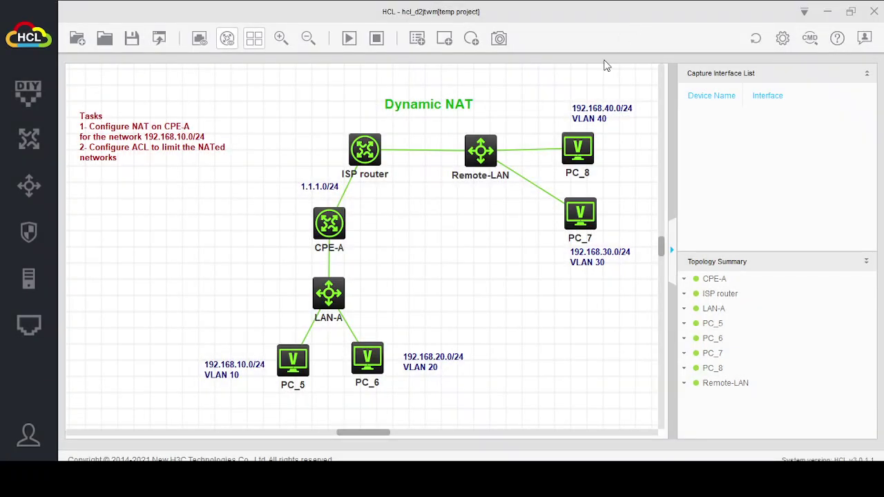
# Enable PC_8 with IP 192.168.40.10, mask 255.255.255.0, gateway 192.168.40.1.
pyautogui.rightClick(575, 153)
pyautogui.click(616, 196)
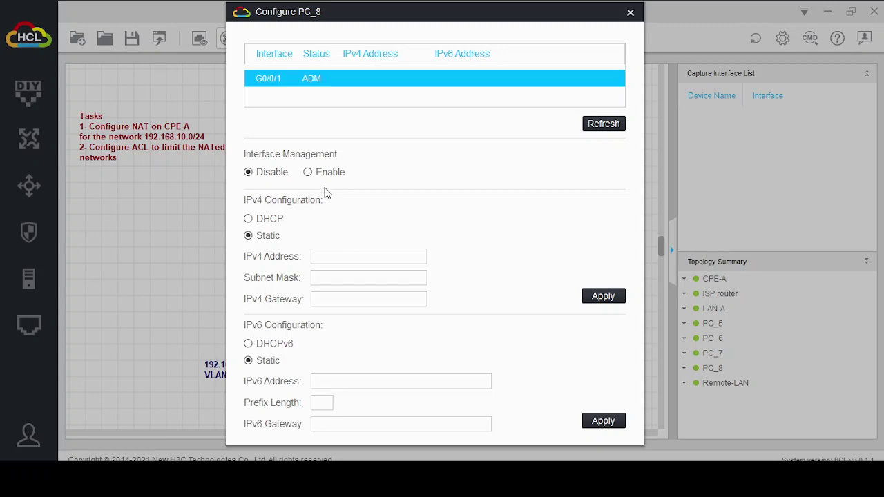
pyautogui.click(321, 173)
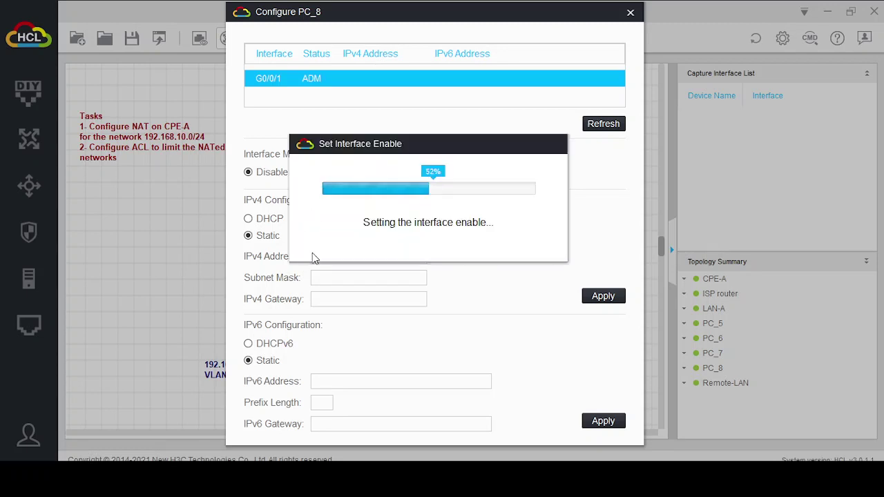
pyautogui.click(323, 255)
pyautogui.write('192.168')
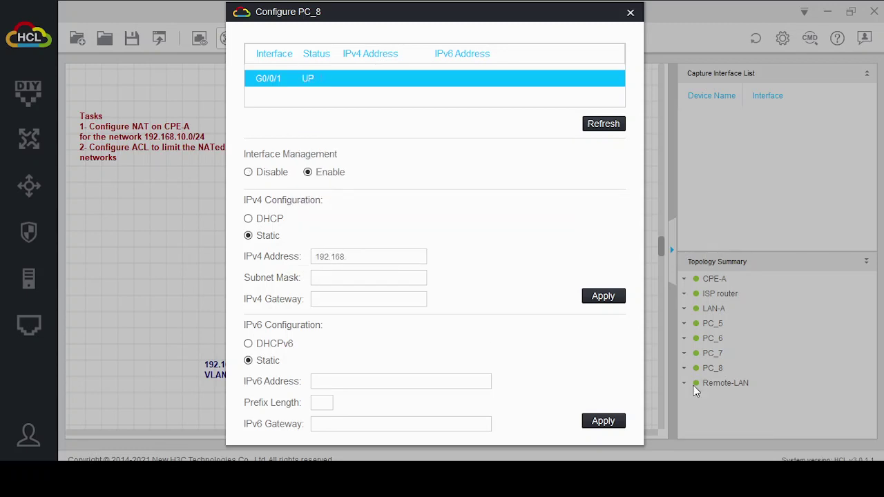
pyautogui.write('.40.')
pyautogui.write('10')
pyautogui.write('255.255.25')
pyautogui.write('5.0')
pyautogui.write('192.168')
pyautogui.write('.40')
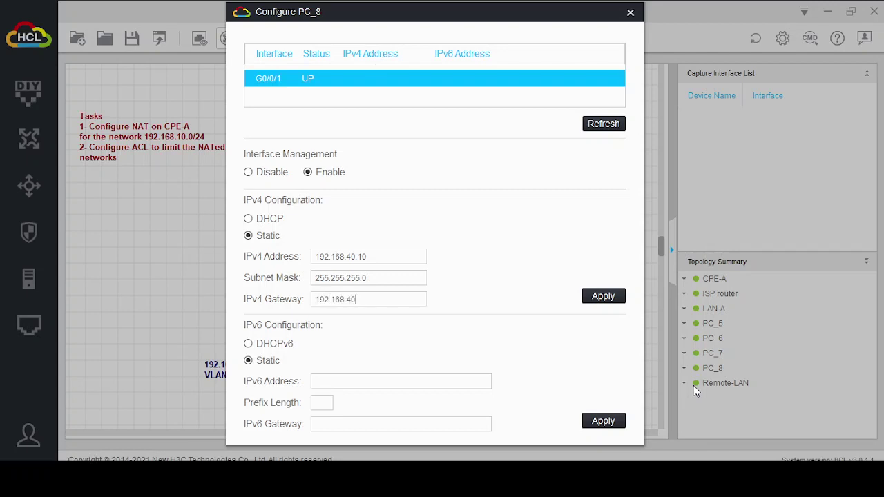
pyautogui.click(604, 297)
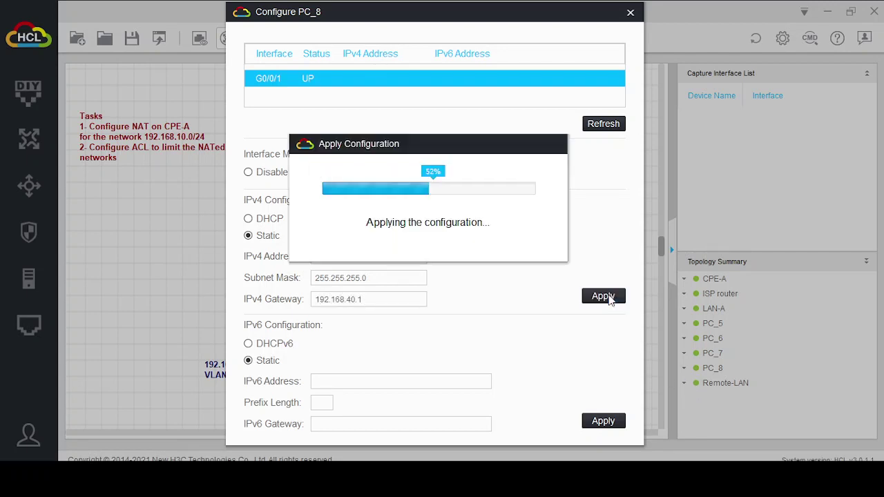
pyautogui.click(629, 13)
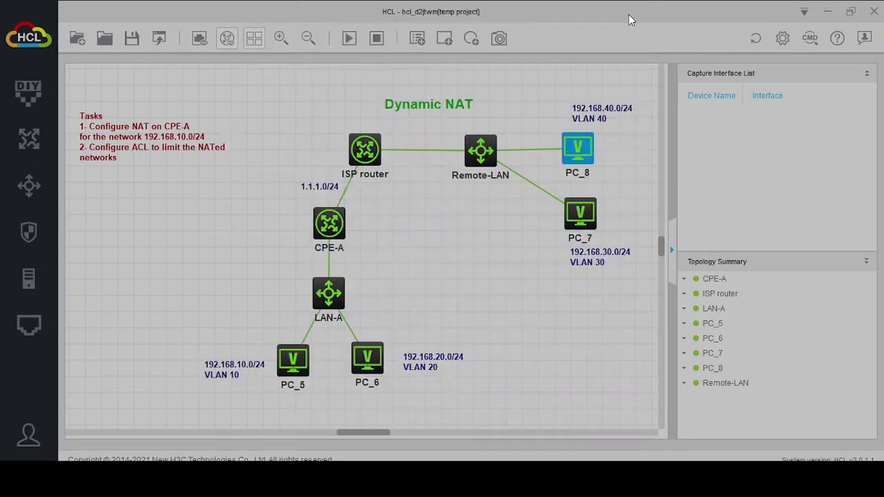
# Start a packet capture on the ISP router–Remote-LAN link.
pyautogui.rightClick(403, 155)
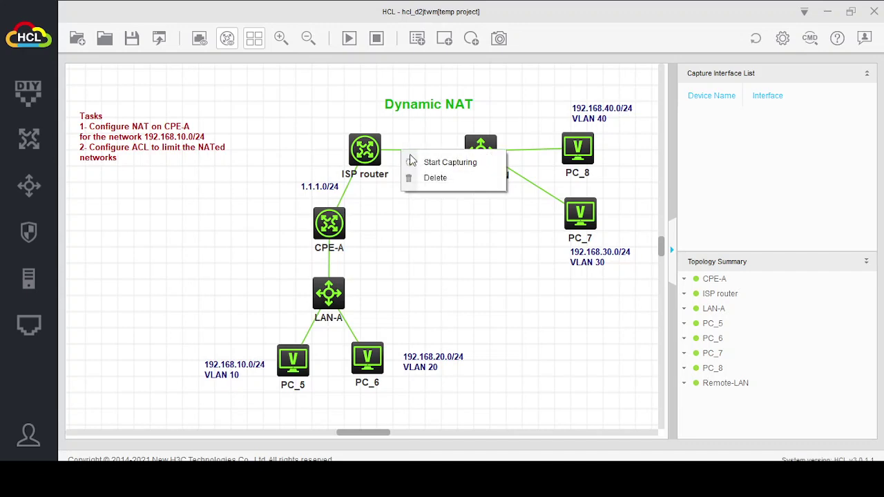
pyautogui.click(429, 163)
pyautogui.click(410, 235)
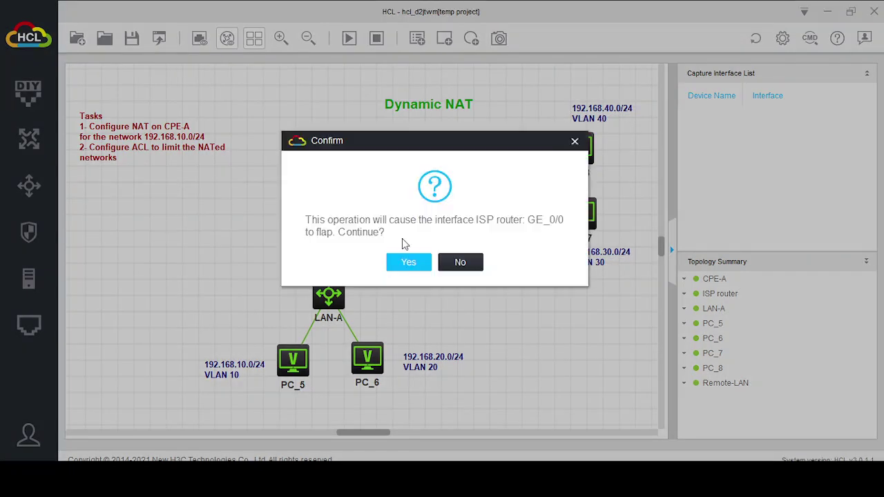
pyautogui.click(414, 266)
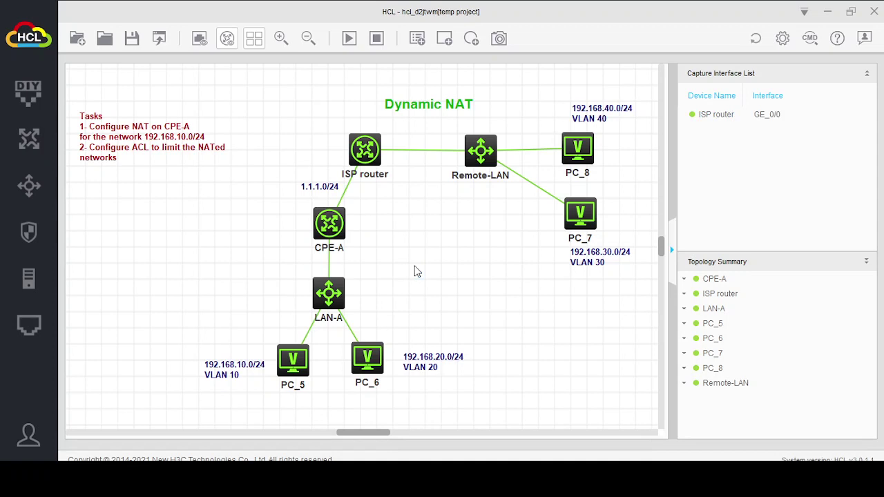
# Launch Wireshark on the ISP router capture, minimize it, and select PC_5.
pyautogui.rightClick(724, 116)
pyautogui.click(758, 161)
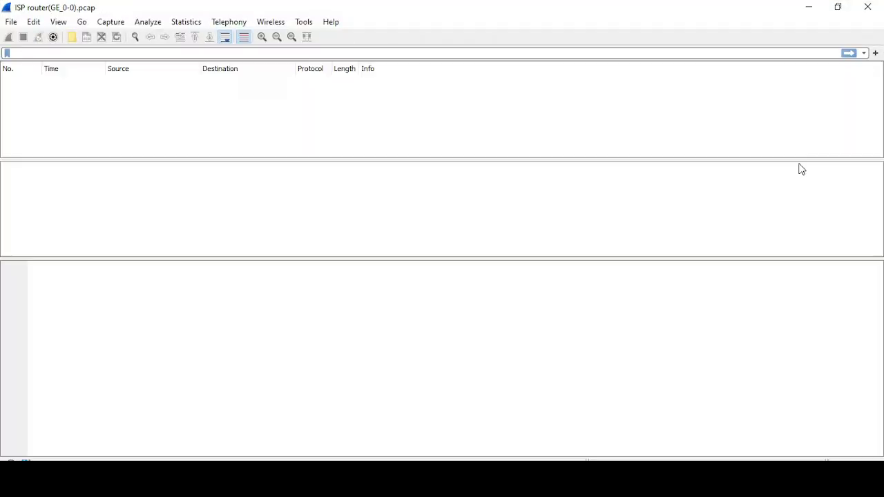
pyautogui.click(809, 8)
pyautogui.click(292, 377)
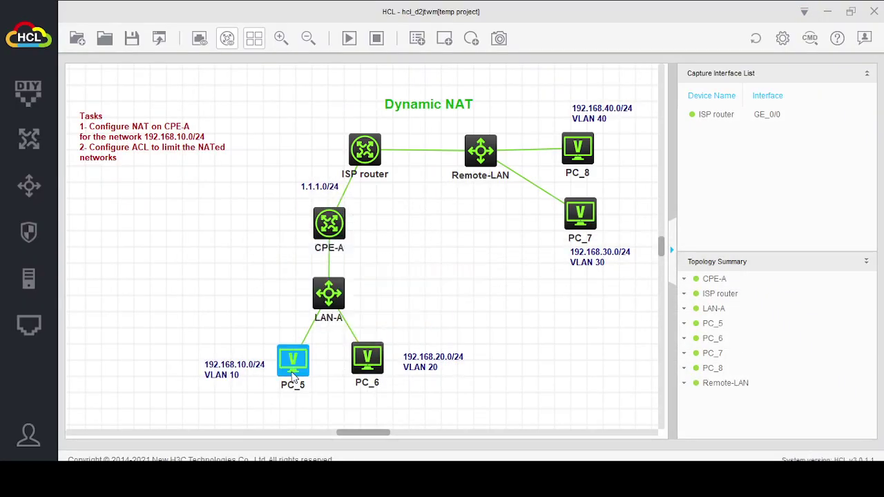
# On PC_5's console, ping 192.168.30.10 three times.
pyautogui.doubleClick(293, 376)
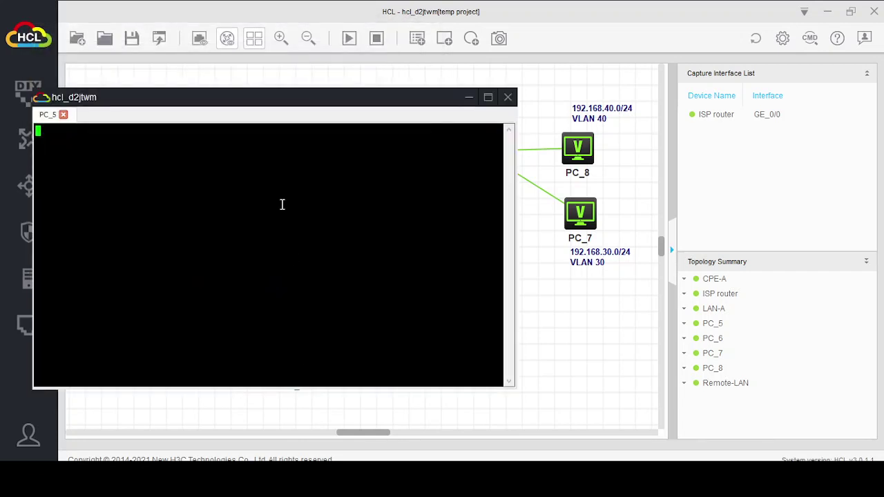
pyautogui.moveTo(233, 99); pyautogui.dragTo(255, 118)
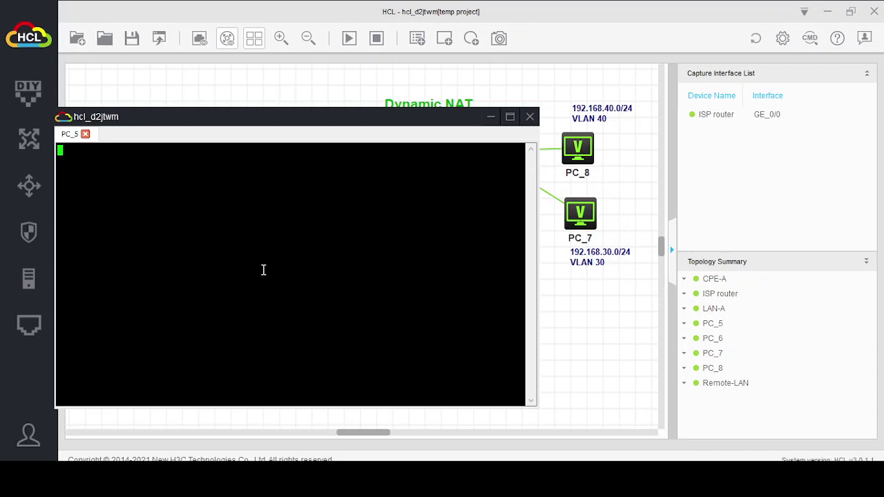
pyautogui.press('Return')
pyautogui.press('Return')
pyautogui.press('Return')
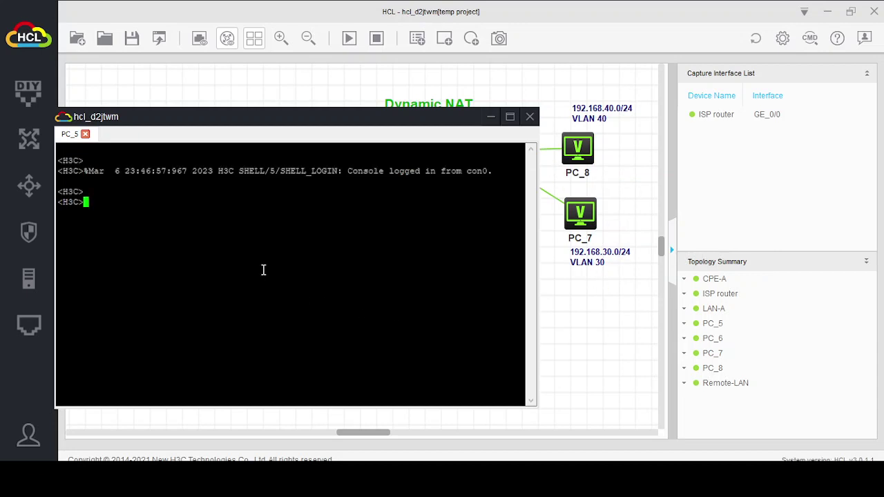
pyautogui.write('ping 192.168.3')
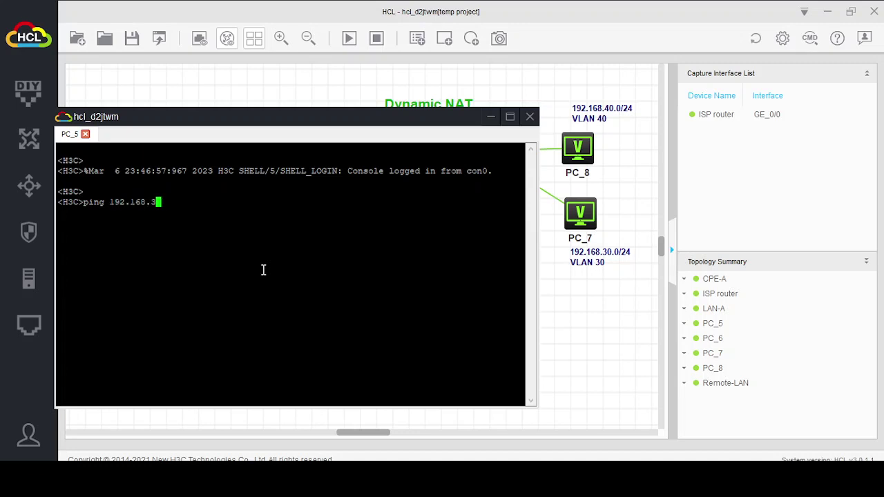
pyautogui.write('0.10')
pyautogui.press('Return')
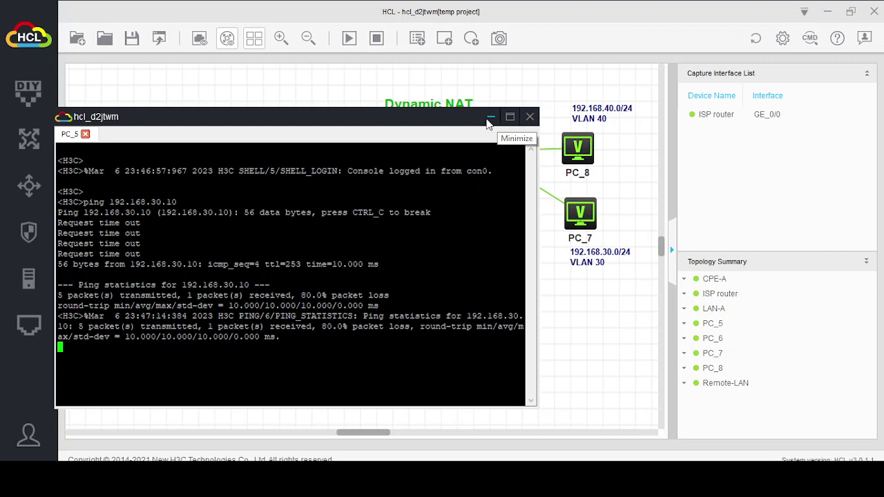
pyautogui.press('Up')
pyautogui.press('Return')
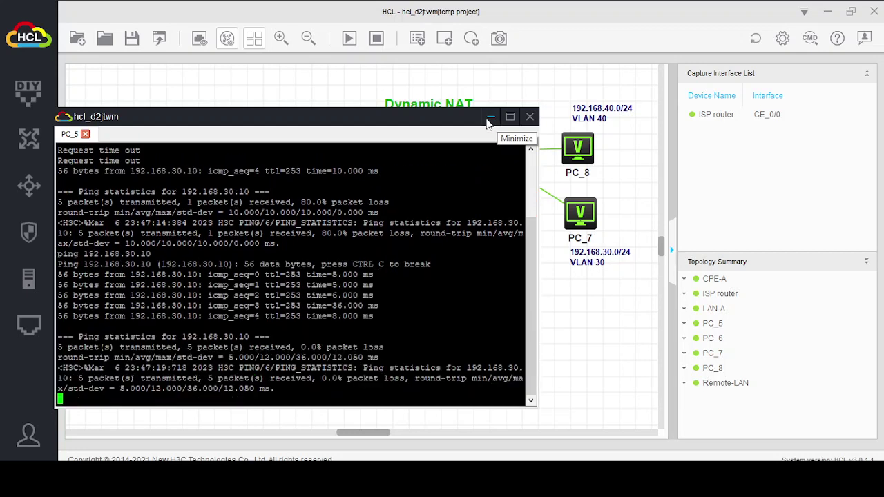
pyautogui.press('Up')
pyautogui.press('Return')
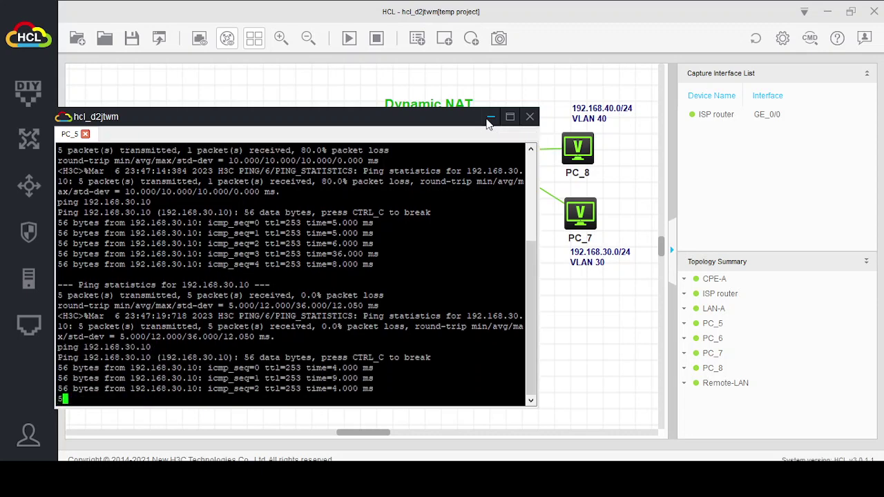
# Ping 192.168.40.10 from PC_5, then minimize its console.
pyautogui.press('Return')
pyautogui.press('Return')
pyautogui.press('Return')
pyautogui.press('Return')
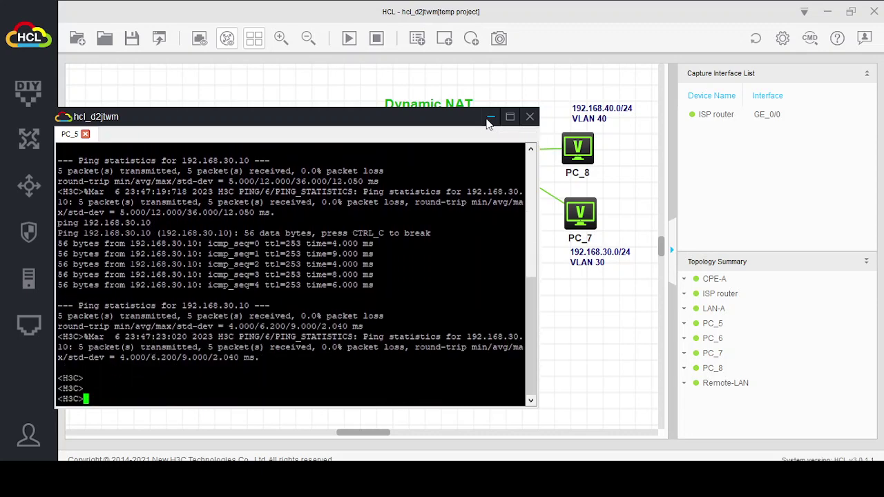
pyautogui.write('ping ')
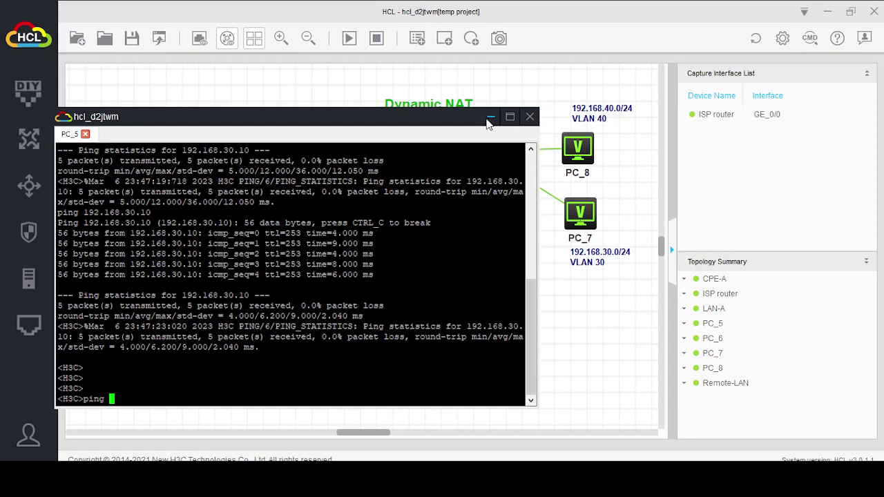
pyautogui.write('192.168.40.10')
pyautogui.press('Return')
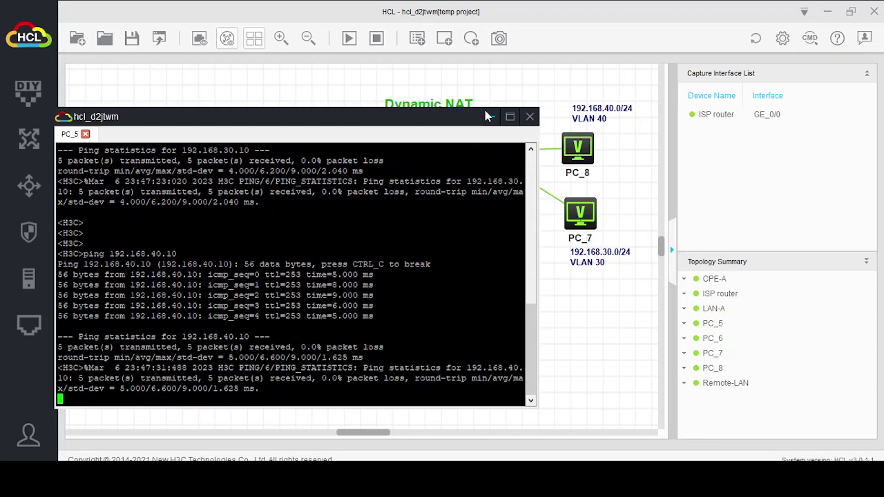
pyautogui.click(490, 118)
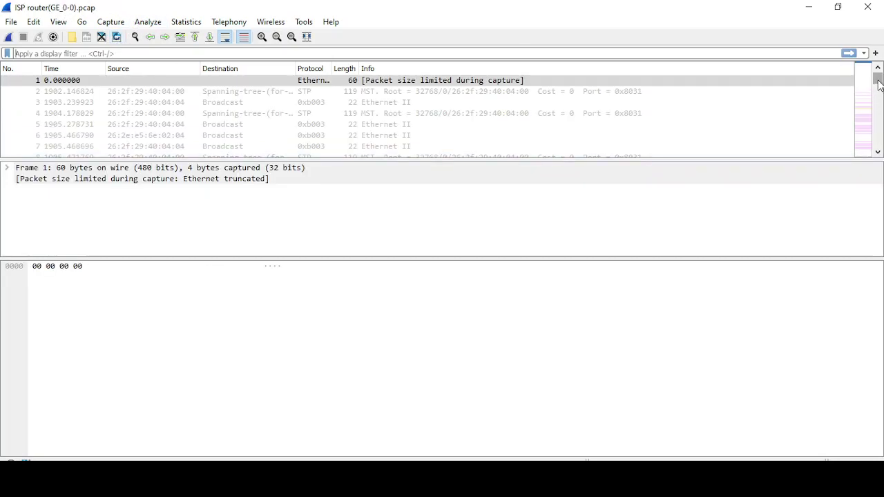
# Scroll the Wireshark capture to the ICMP rows from 1.1.1.1, then minimize Wireshark.
pyautogui.moveTo(878, 81); pyautogui.dragTo(879, 100)
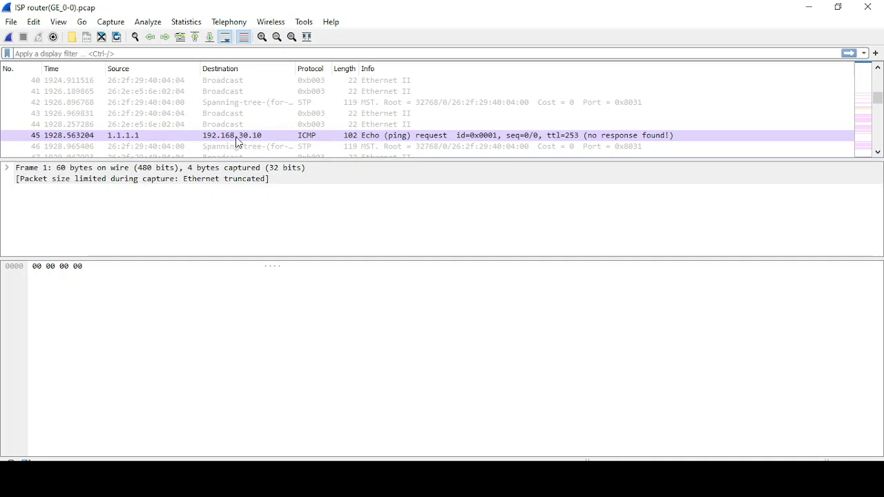
pyautogui.scroll(-1, 268, 139)
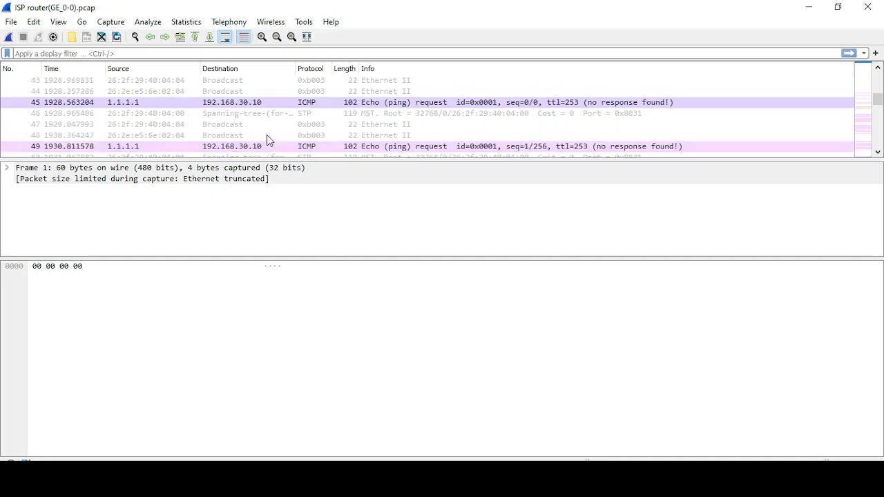
pyautogui.scroll(-2, 266, 135)
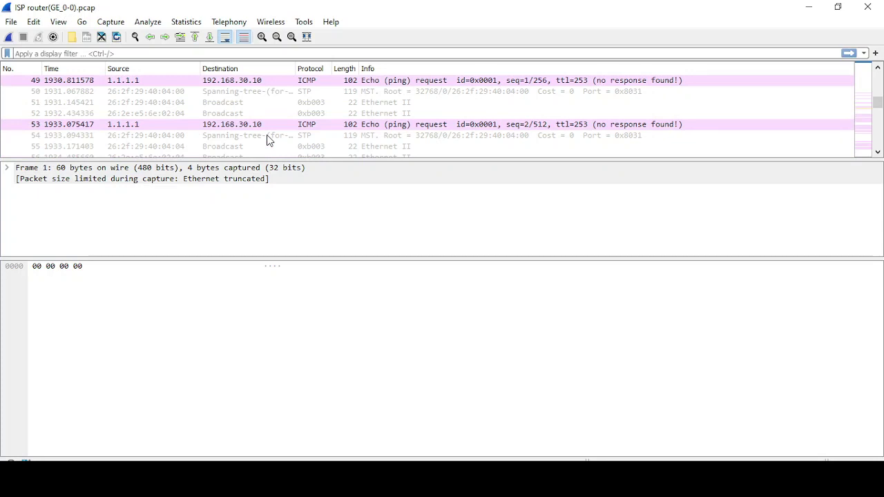
pyautogui.scroll(-1, 268, 140)
pyautogui.scroll(-3, 268, 138)
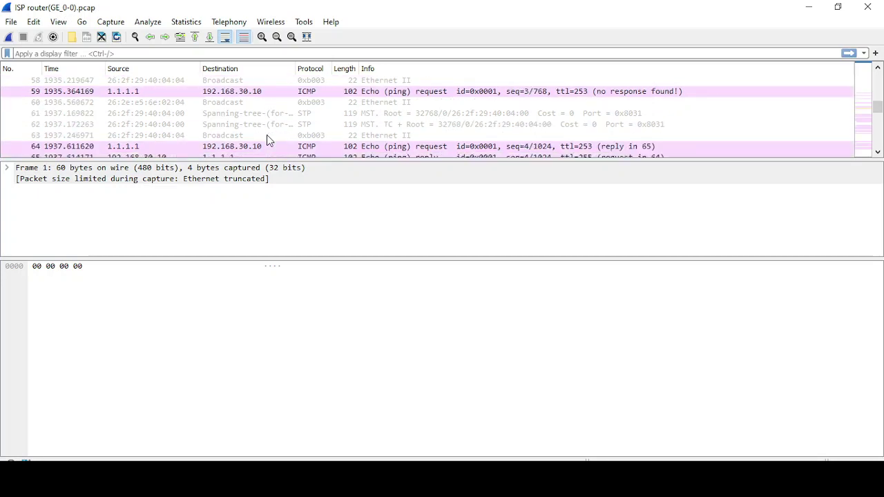
pyautogui.scroll(-1, 267, 138)
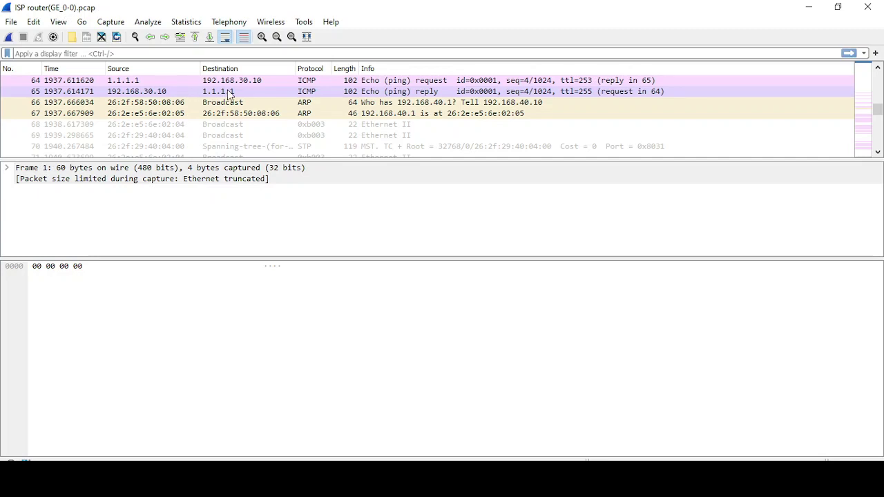
pyautogui.scroll(-3, 276, 113)
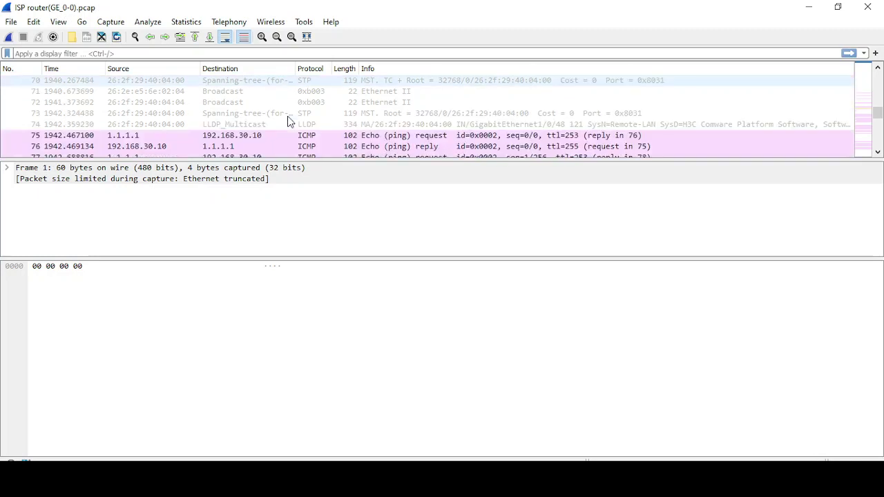
pyautogui.scroll(-4, 289, 122)
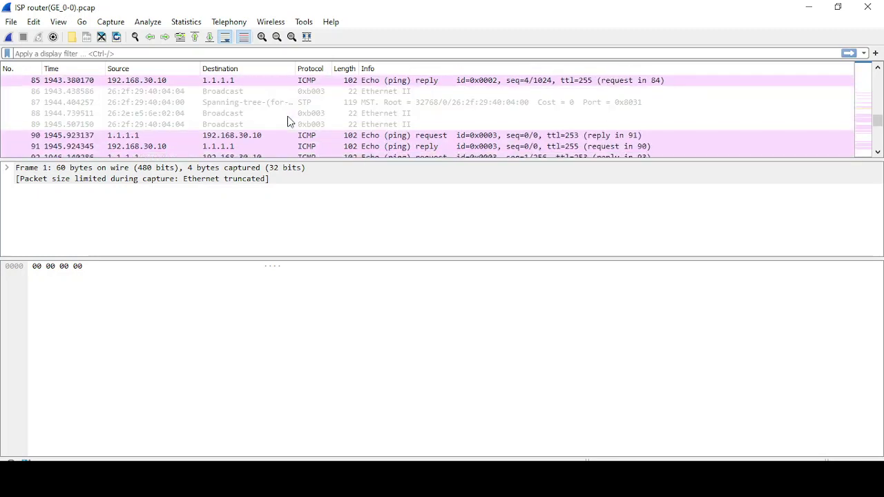
pyautogui.scroll(-8, 288, 121)
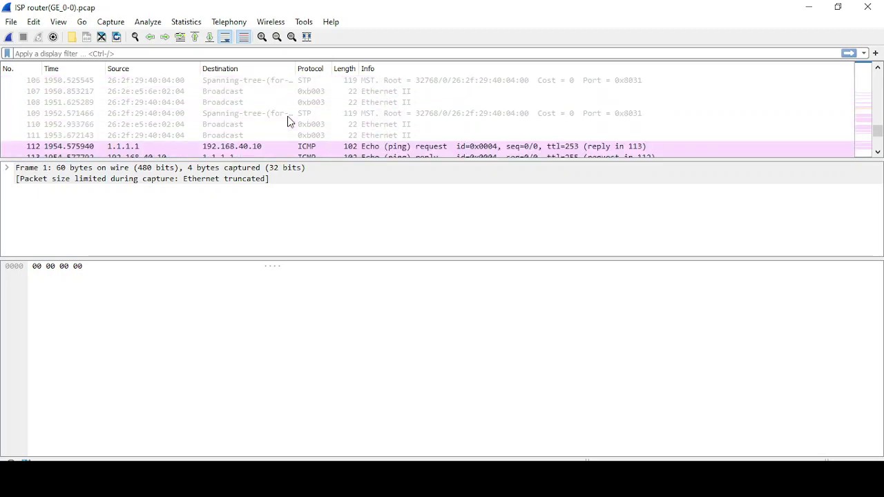
pyautogui.scroll(-1, 288, 122)
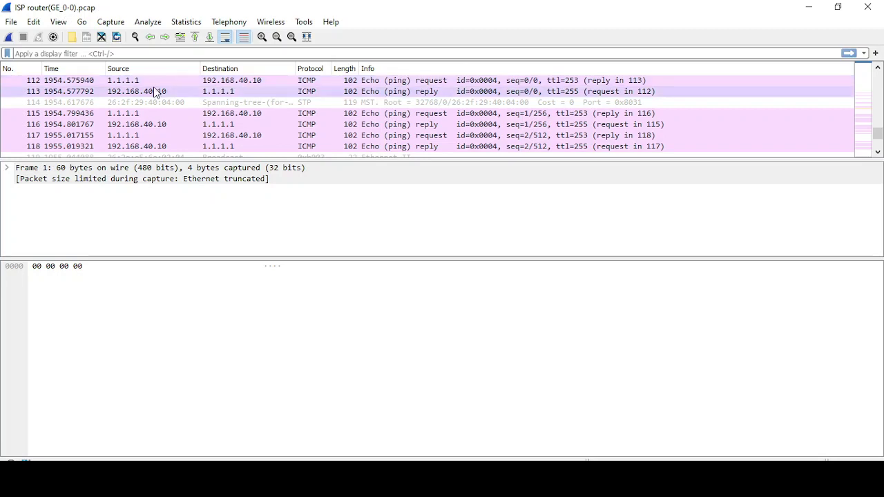
pyautogui.scroll(-5, 195, 114)
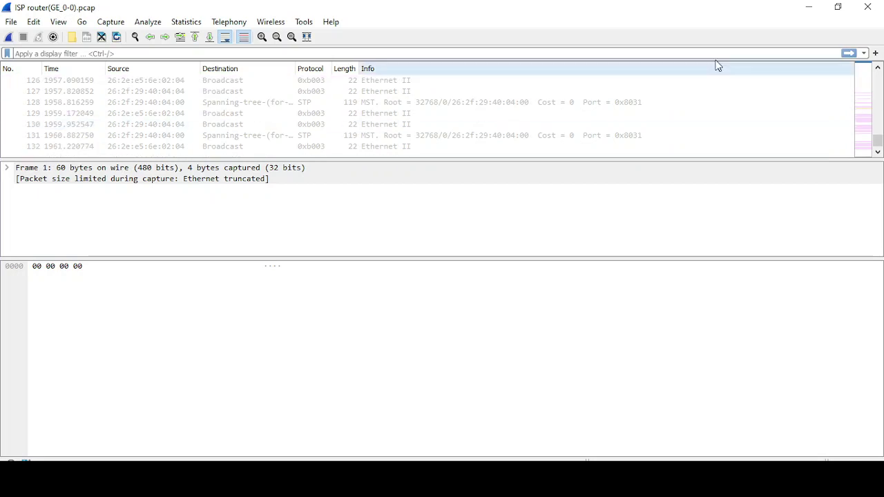
pyautogui.click(806, 10)
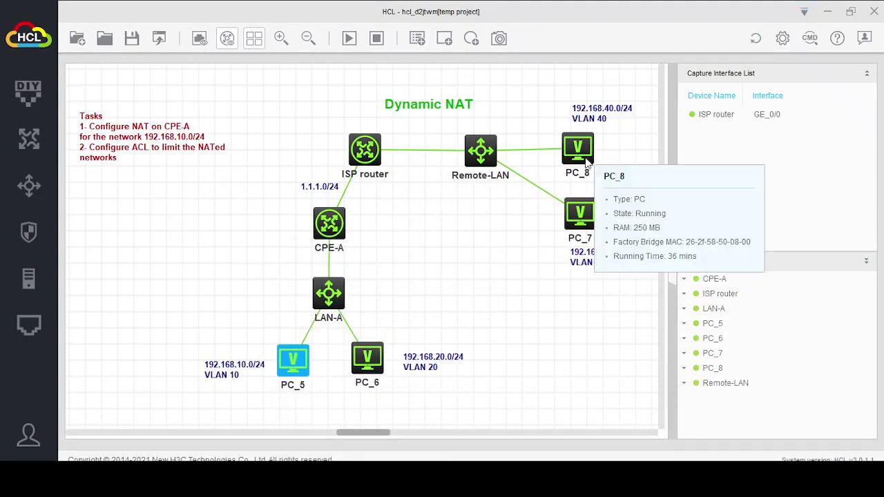
pyautogui.moveTo(585, 152)
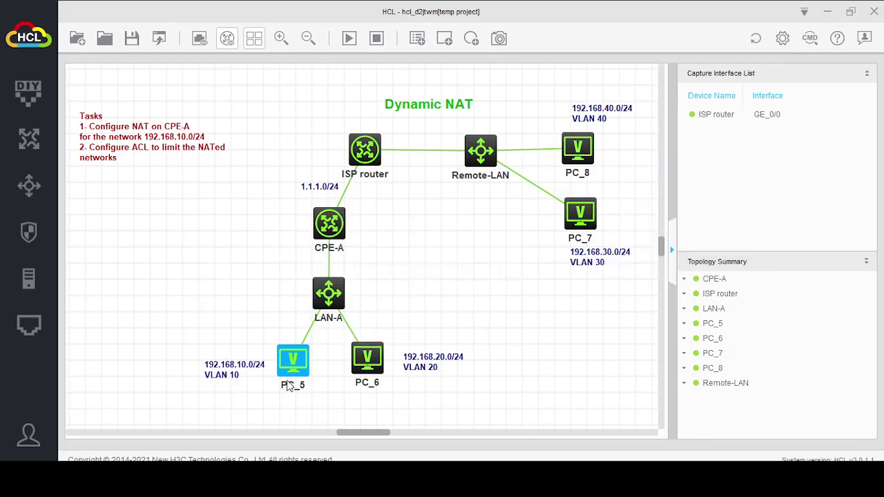
pyautogui.moveTo(289, 384)
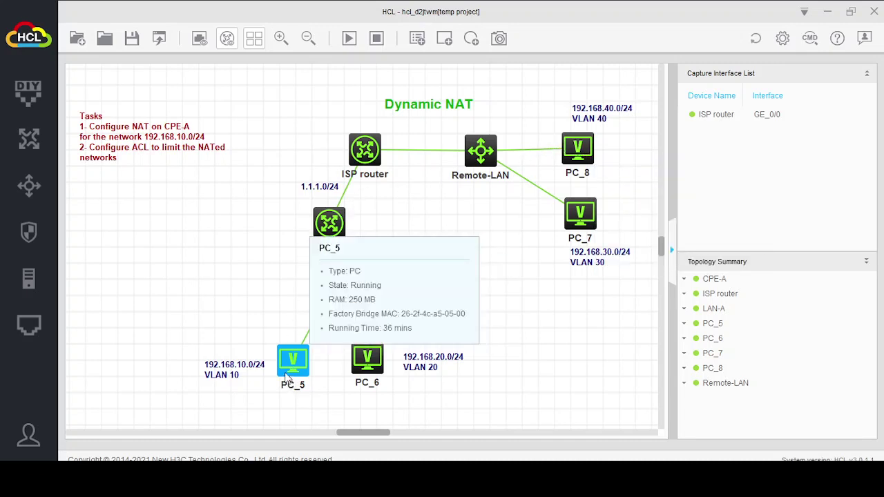
pyautogui.moveTo(375, 161)
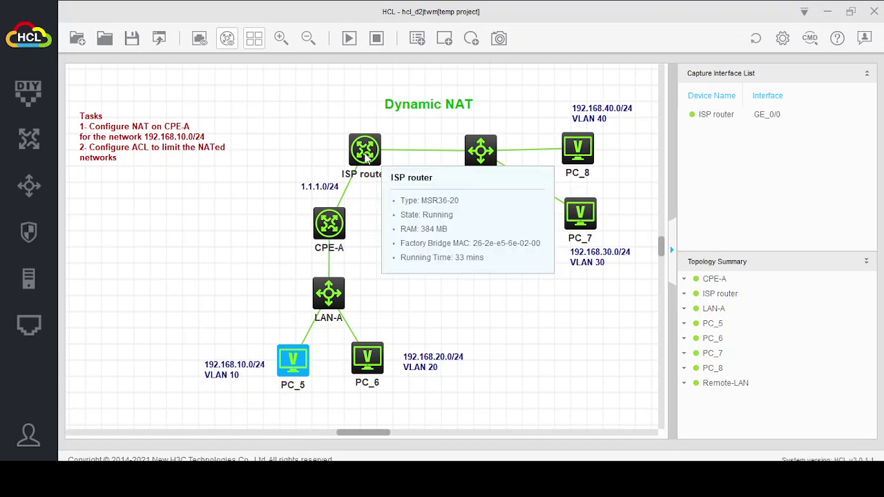
pyautogui.moveTo(331, 216)
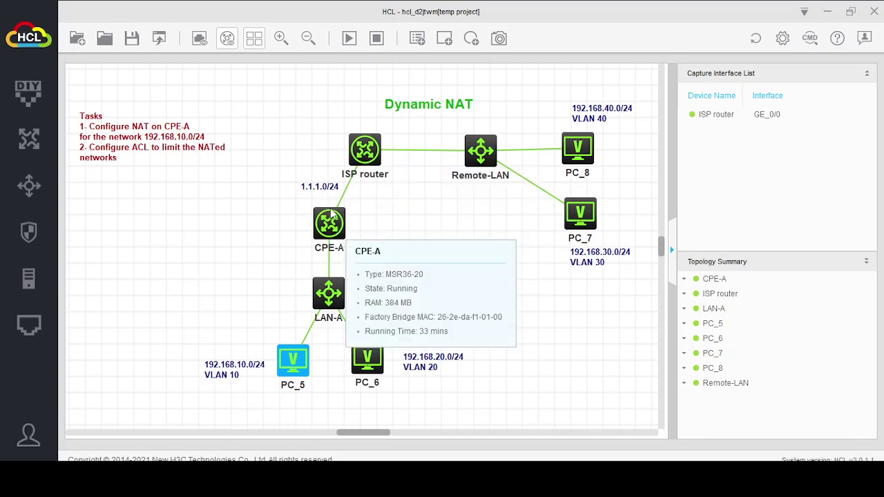
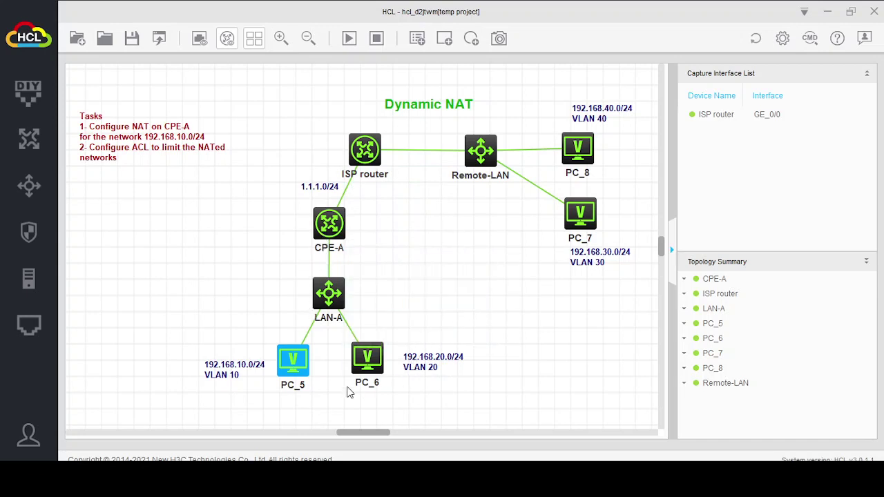
# Open PC_6's console and move it clear of the topology.
pyautogui.click(367, 368)
pyautogui.doubleClick(367, 369)
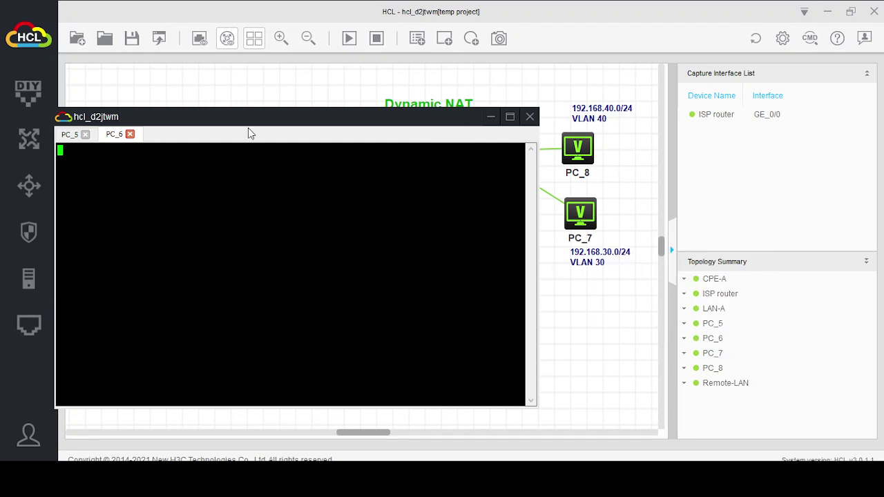
pyautogui.moveTo(276, 122); pyautogui.dragTo(302, 76)
# Ping 192.168.30.10 twice from PC_6; both runs time out with 100% loss.
pyautogui.press('Return')
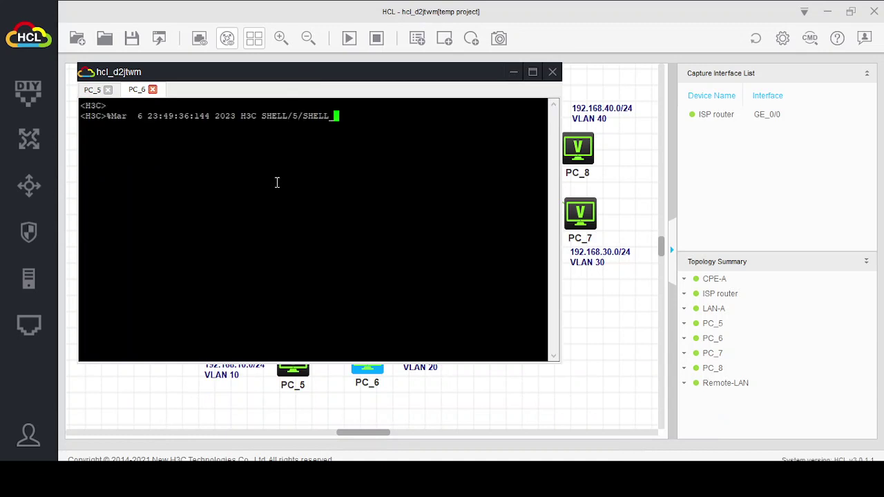
pyautogui.write('ping')
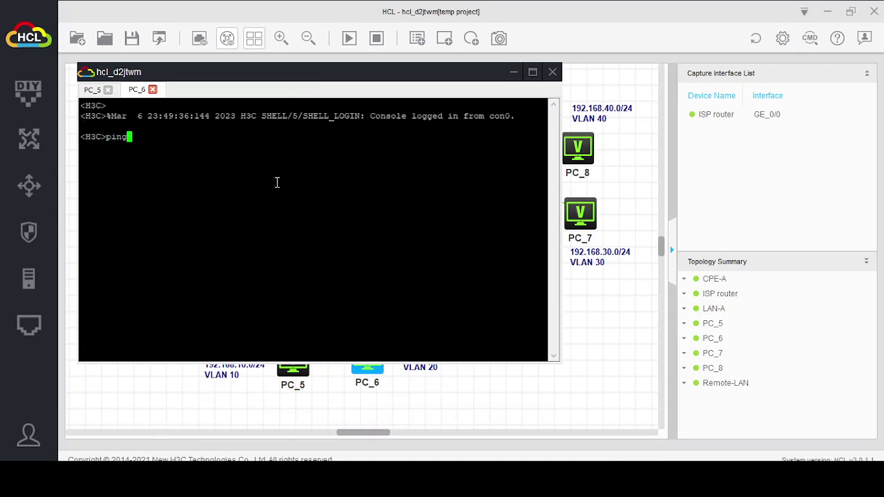
pyautogui.write(' 192.168.30.10')
pyautogui.press('Return')
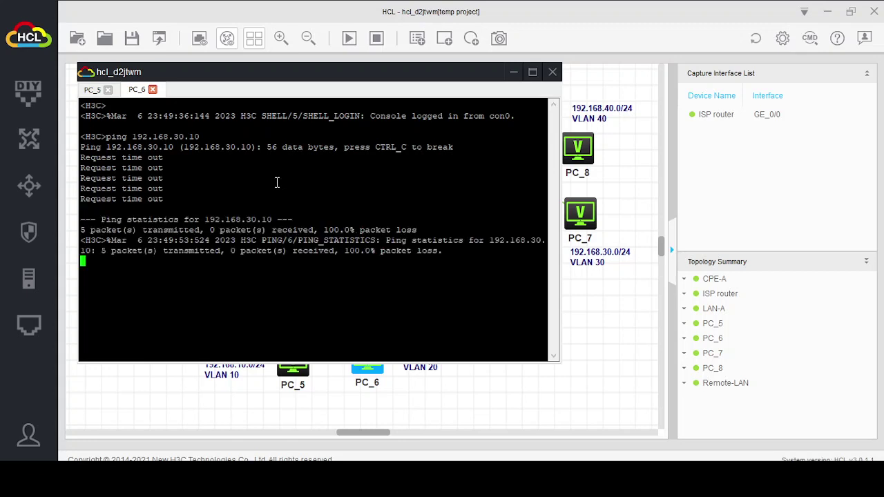
pyautogui.press('Up')
pyautogui.press('Return')
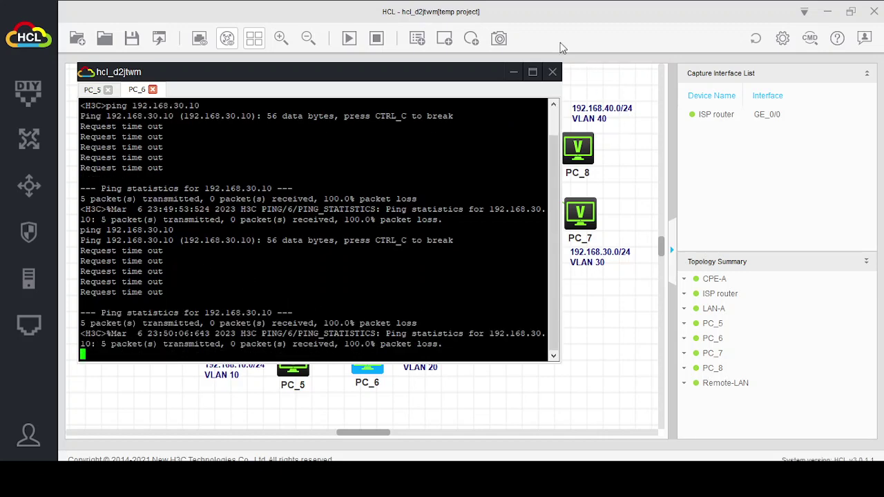
# Minimize the PC_6 console and bring up the ISP router GE_0/0 capture in Wireshark.
pyautogui.click(514, 73)
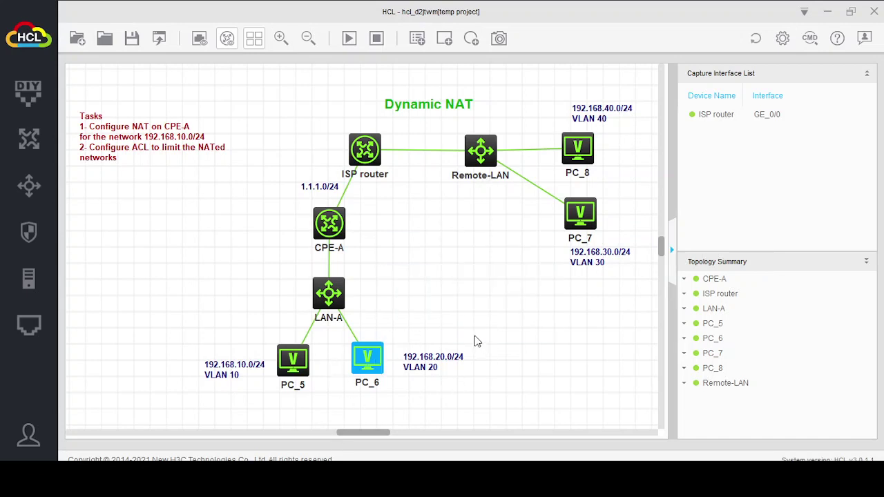
pyautogui.moveTo(327, 235)
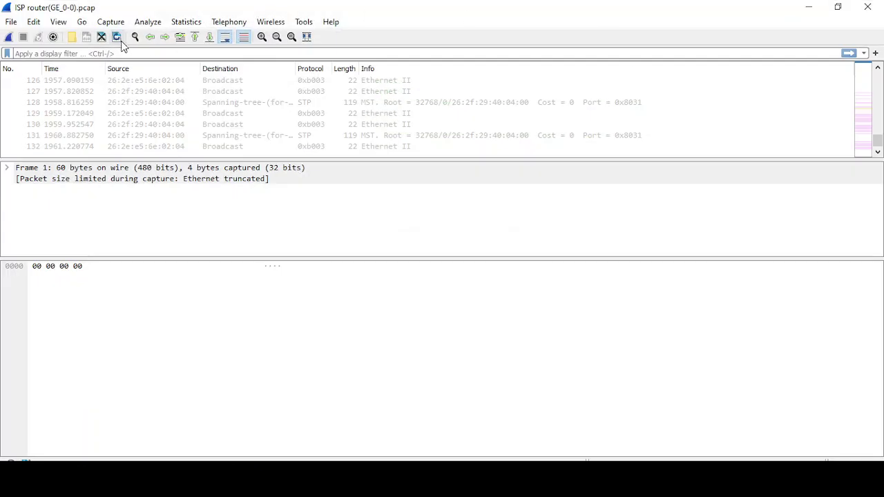
# Reload the capture and scroll to the ICMP echo requests and replies near packets 355–361.
pyautogui.click(119, 39)
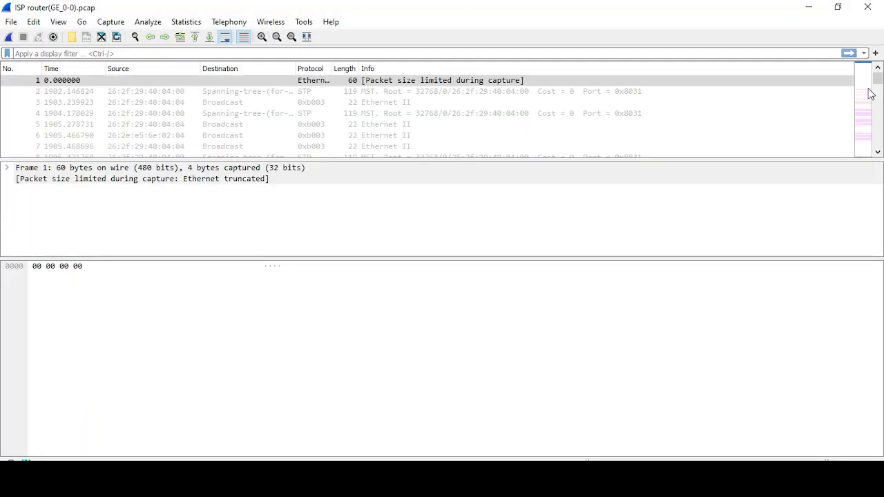
pyautogui.moveTo(878, 83); pyautogui.dragTo(880, 135)
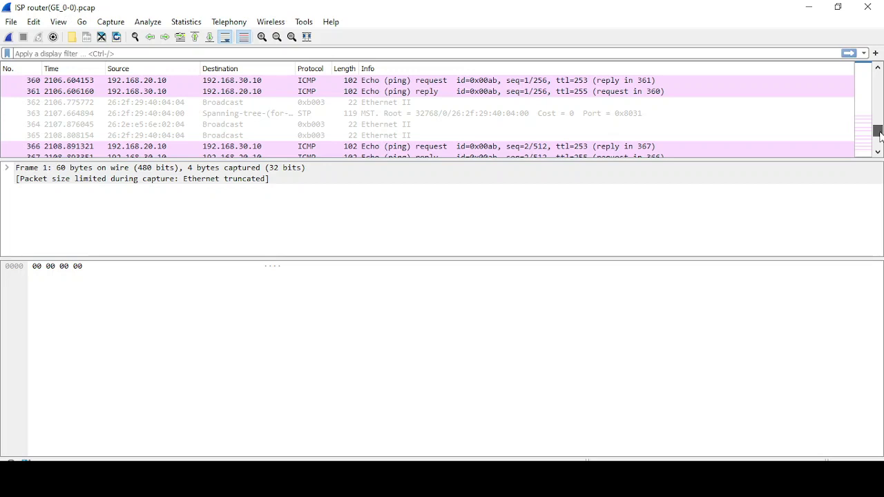
pyautogui.moveTo(879, 134)
pyautogui.mouseDown()
pyautogui.moveTo(880, 163)
pyautogui.moveTo(880, 136)
pyautogui.mouseUp()
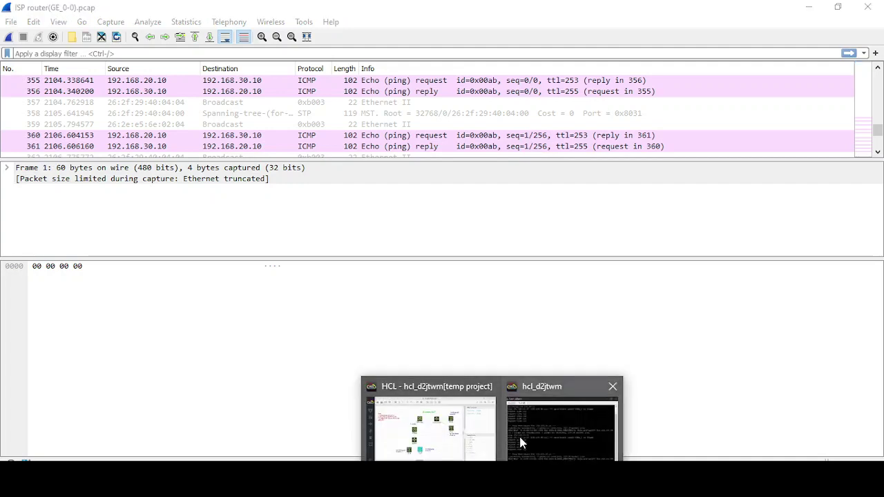
# Rerun the ping to 192.168.30.10 in PC_6's console, then minimize it again.
pyautogui.click(520, 435)
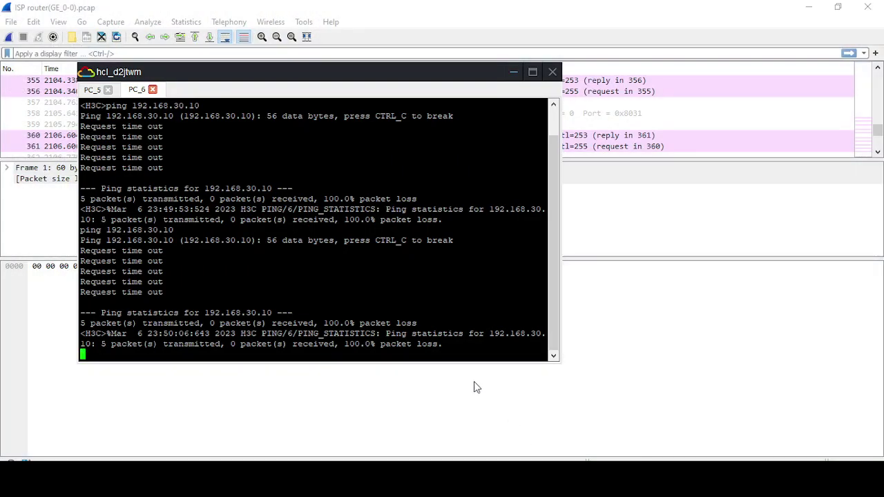
pyautogui.press('Return')
pyautogui.press('Return')
pyautogui.press('Return')
pyautogui.press('Return')
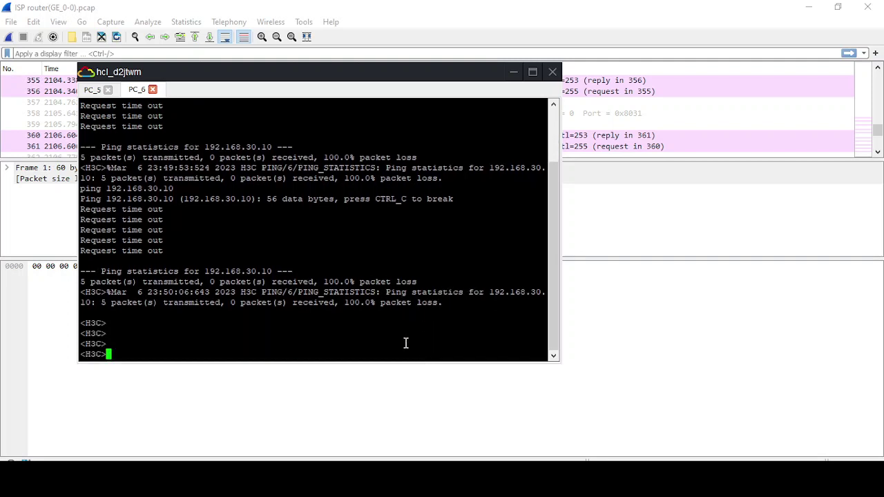
pyautogui.press('Up')
pyautogui.press('Return')
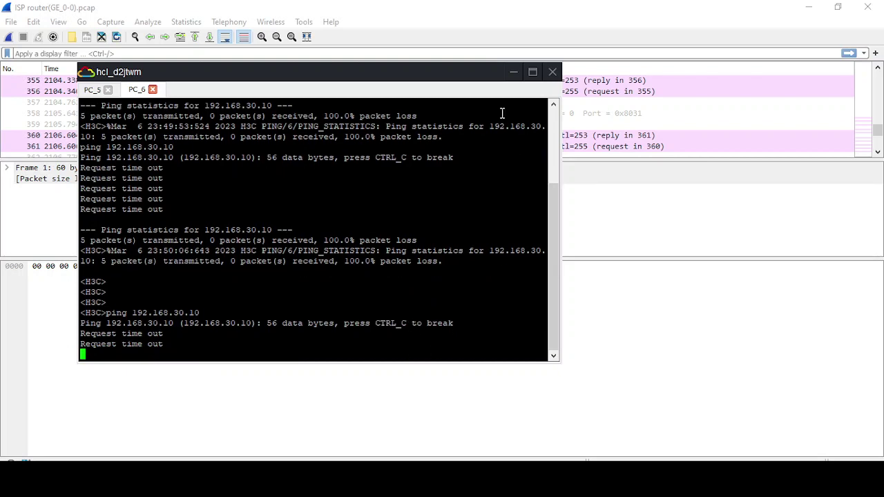
pyautogui.click(514, 73)
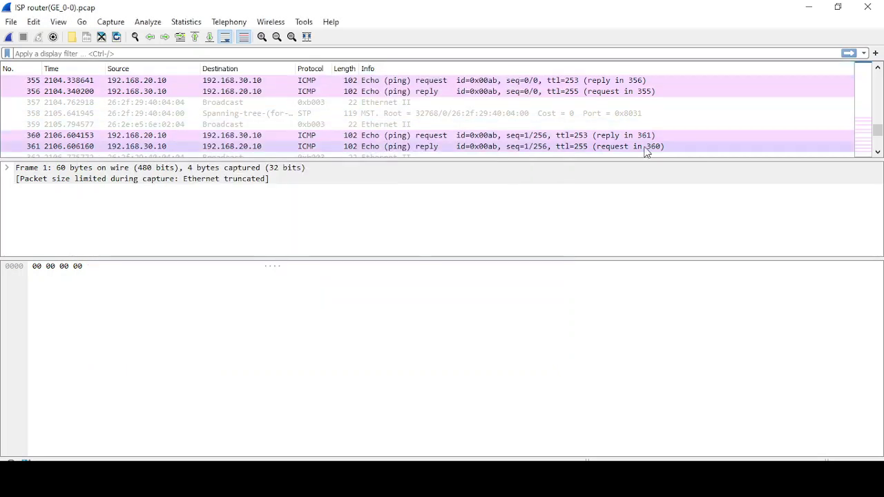
# Select echo reply packet 356 and inspect its frame, Ethernet, 802.1Q VLAN 30 and IPv4 headers.
pyautogui.scroll(1, 670, 137)
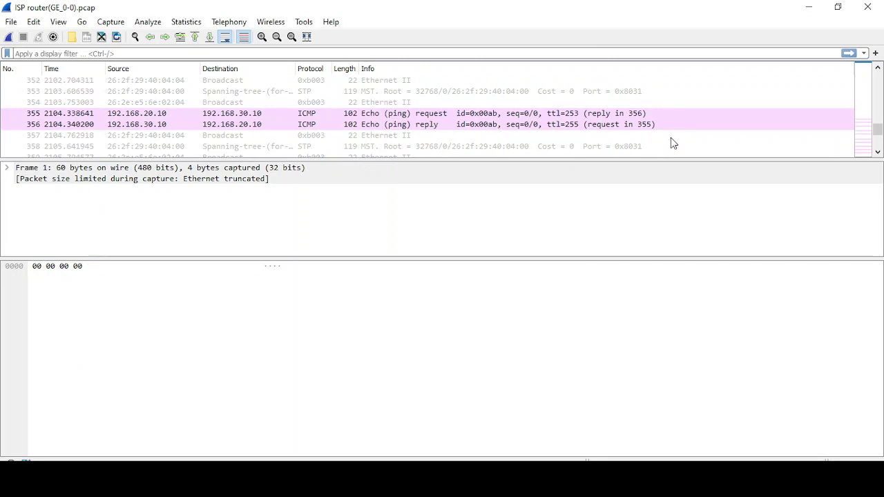
pyautogui.click(65, 125)
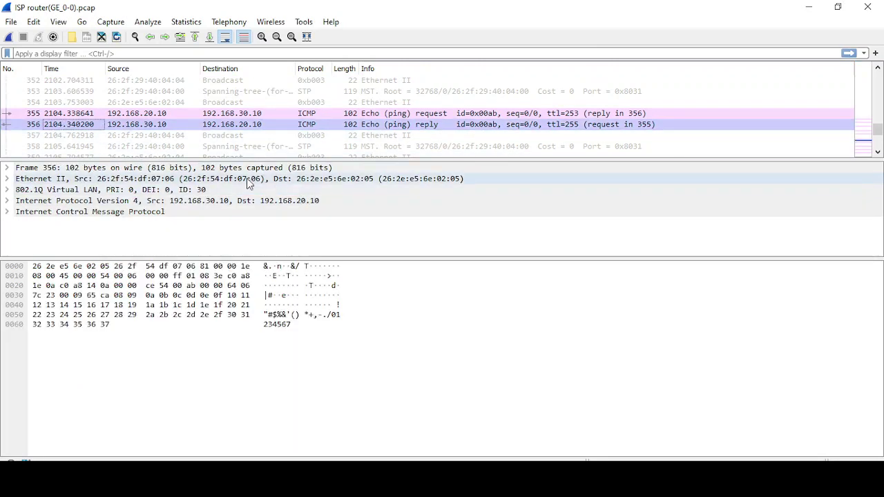
pyautogui.click(188, 168)
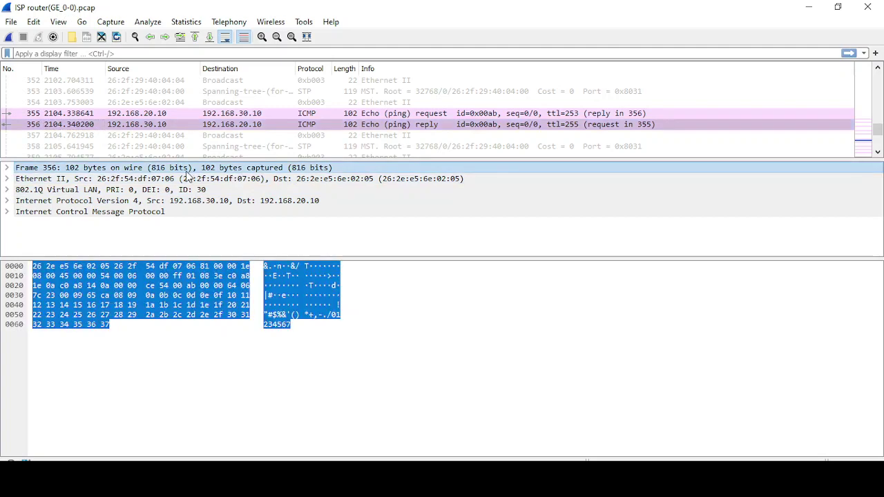
pyautogui.click(102, 180)
pyautogui.click(90, 190)
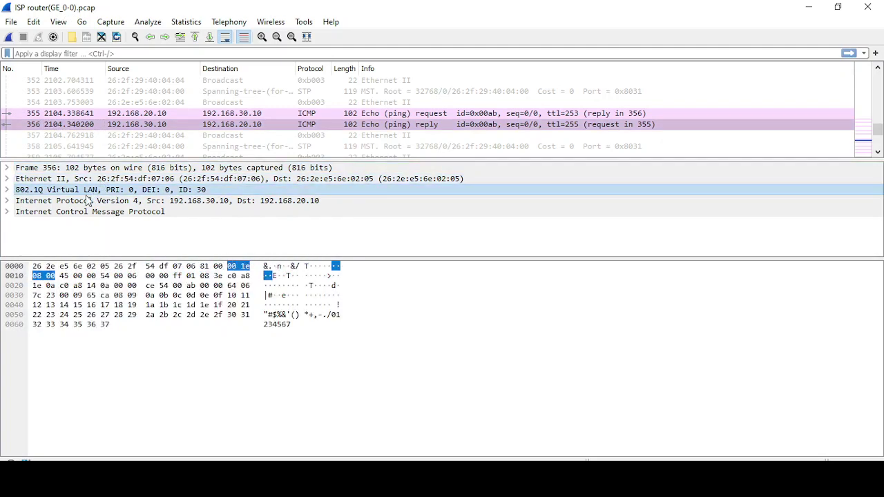
pyautogui.click(80, 201)
# Expand and collapse packet 356's ICMP fields, then minimize Wireshark.
pyautogui.click(61, 216)
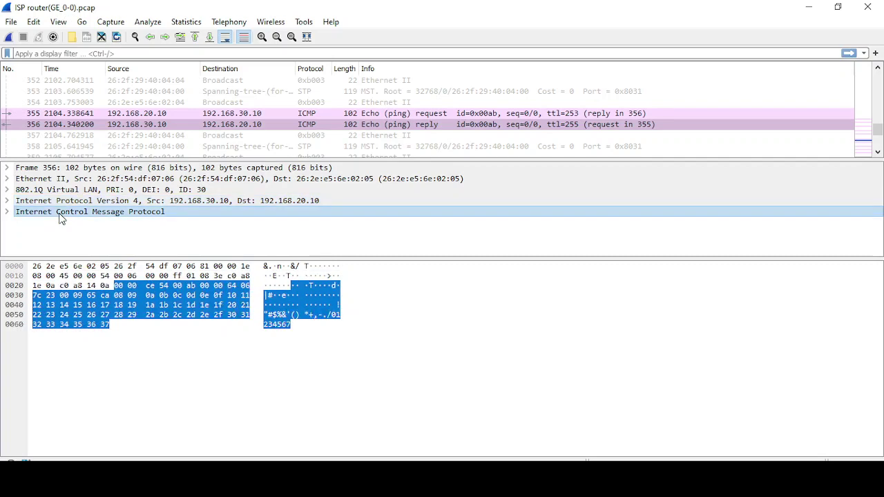
pyautogui.click(8, 213)
pyautogui.click(8, 213)
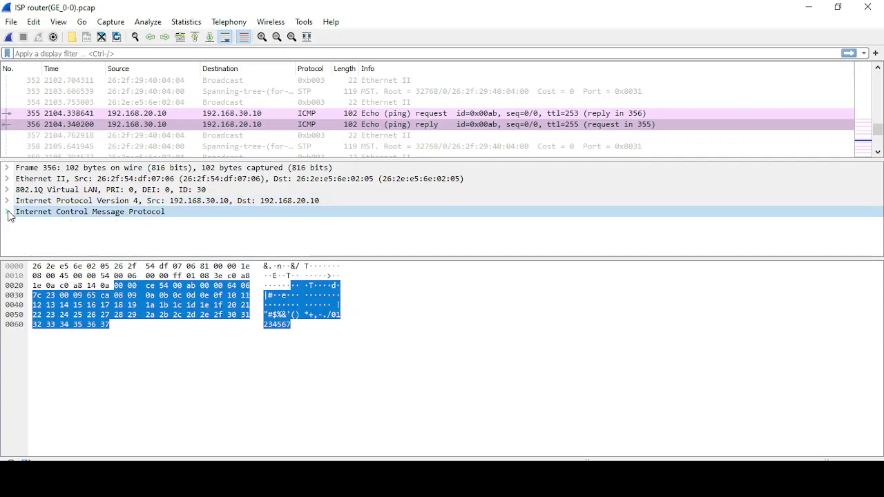
pyautogui.click(808, 7)
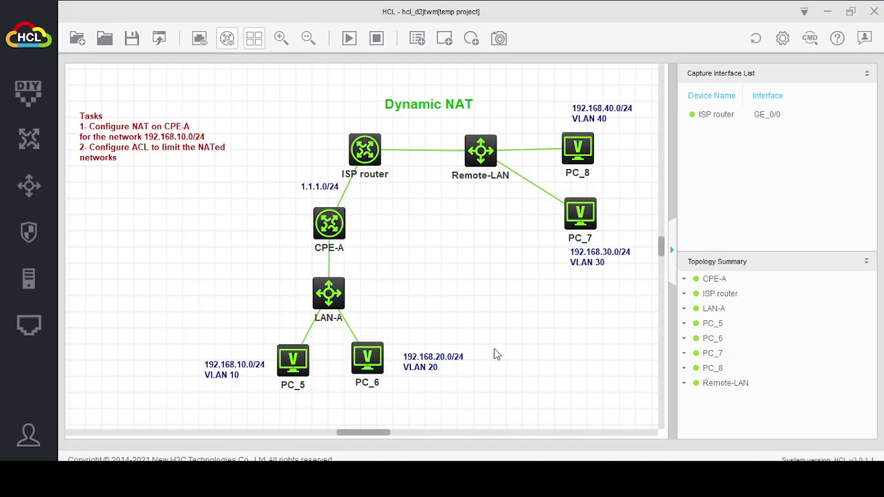